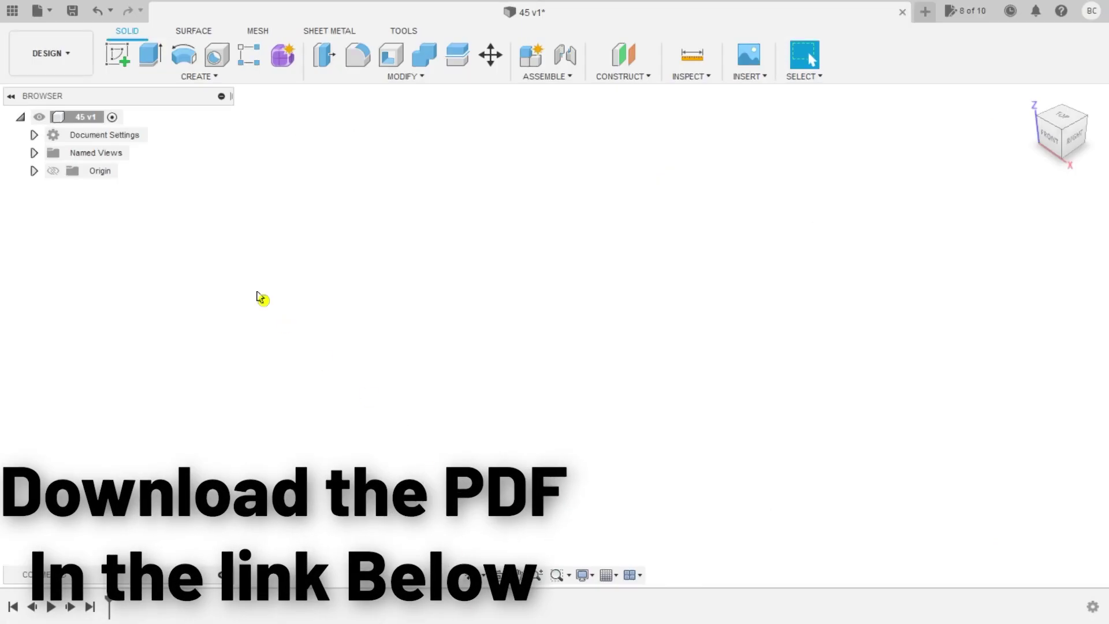
# Step: On a front-plane sketch, draw a 65 mm vertical line up from the origin
pyautogui.click(117, 55)
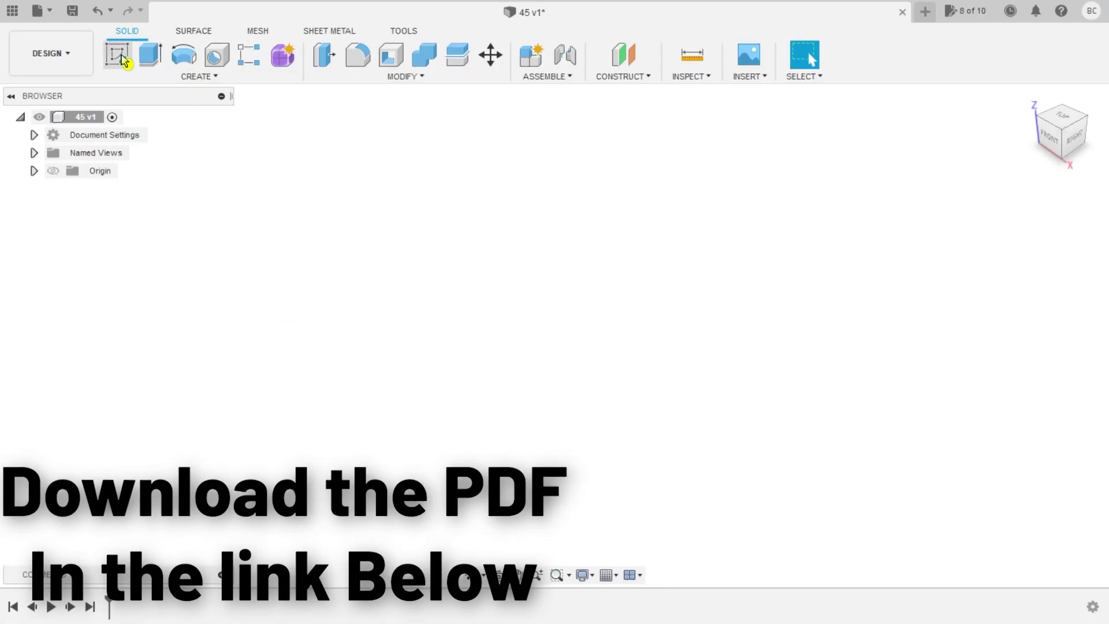
pyautogui.click(600, 323)
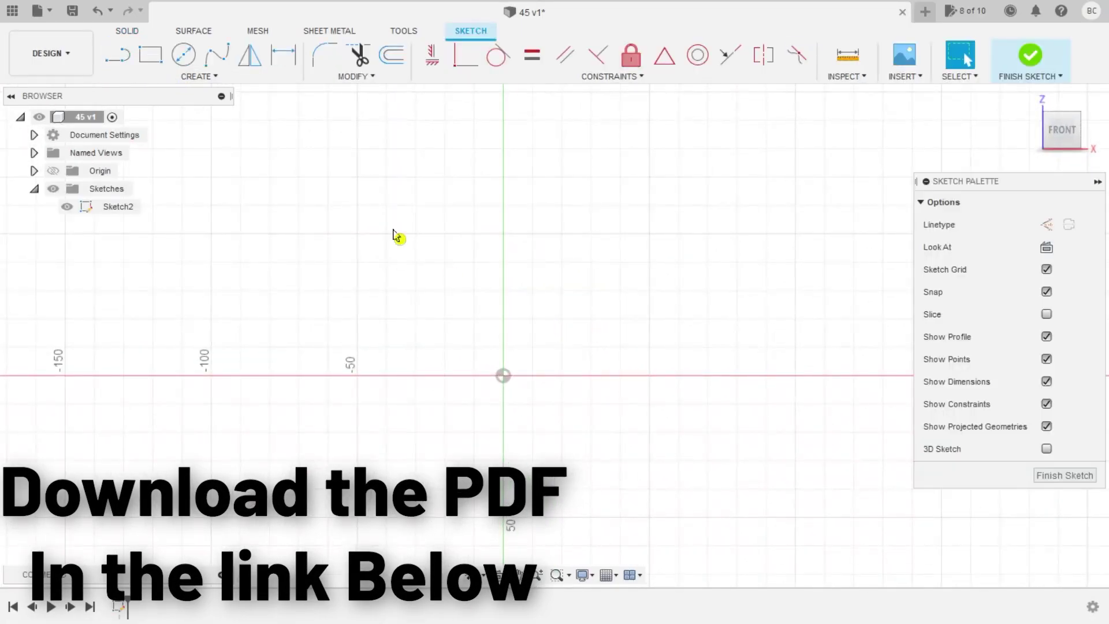
pyautogui.press('l')
pyautogui.click(503, 375)
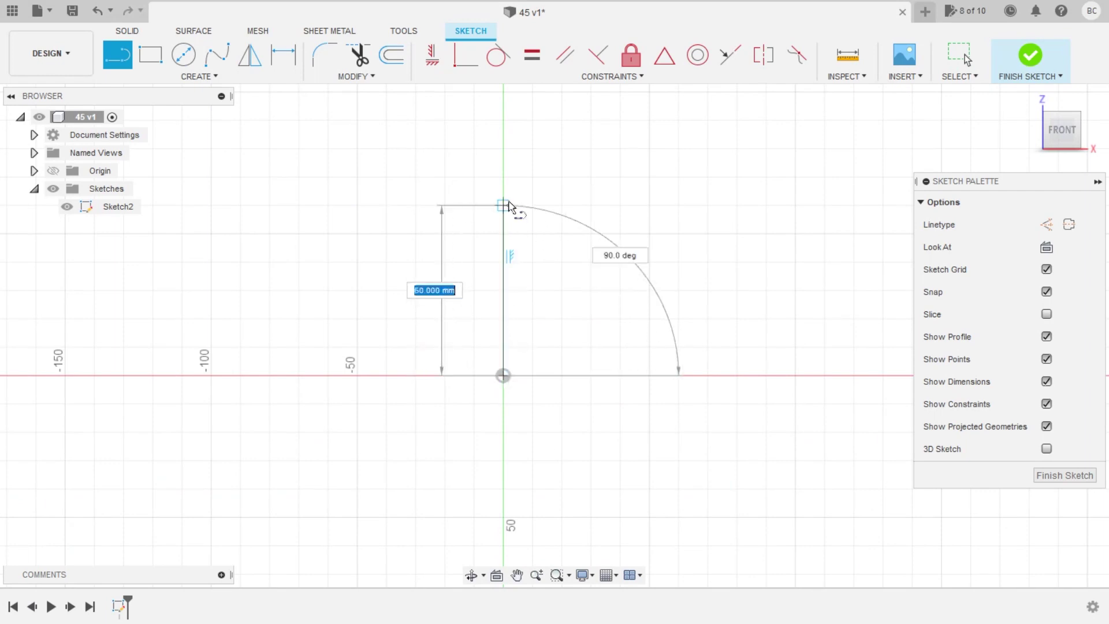
pyautogui.write('65')
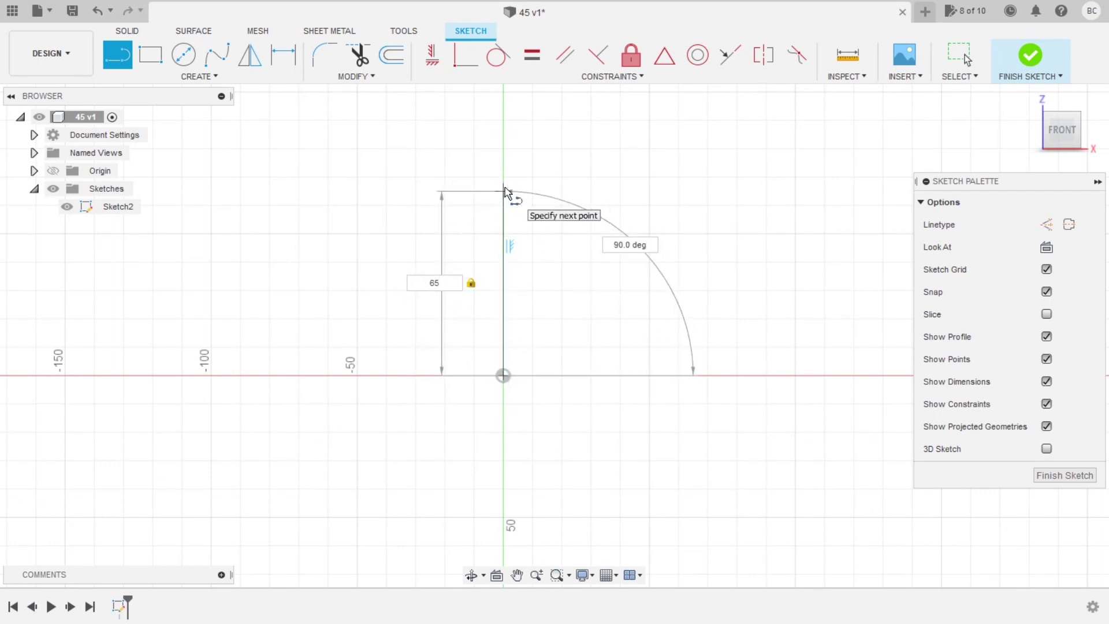
pyautogui.press('Return')
pyautogui.press('Escape')
# Step: Make the 65 mm line construction geometry and bring up the reference drawing
pyautogui.click(503, 219)
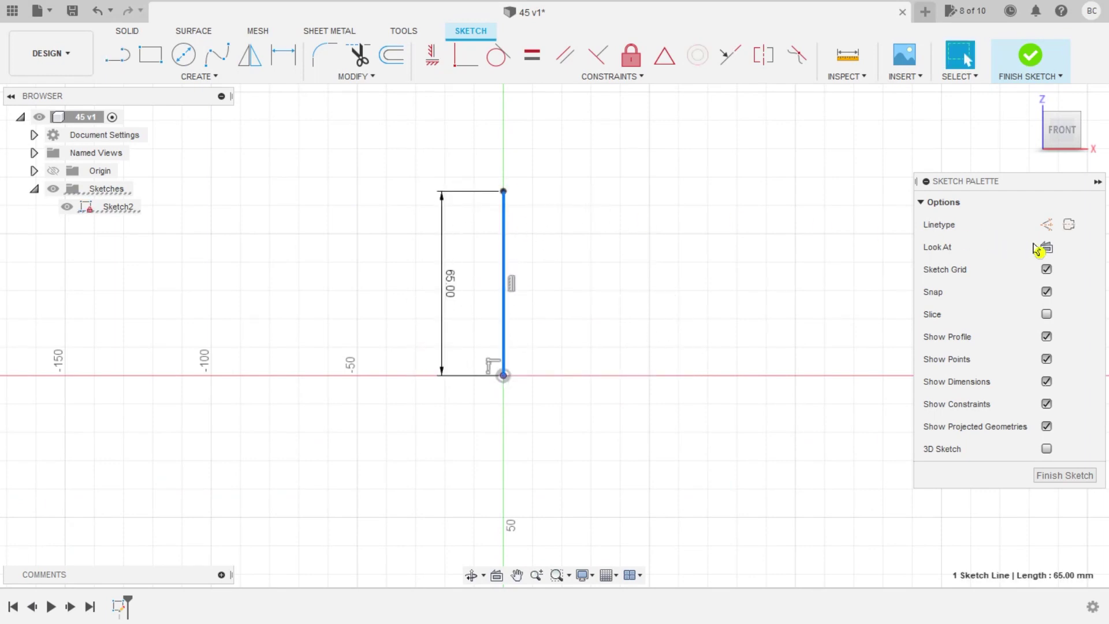
pyautogui.click(1046, 224)
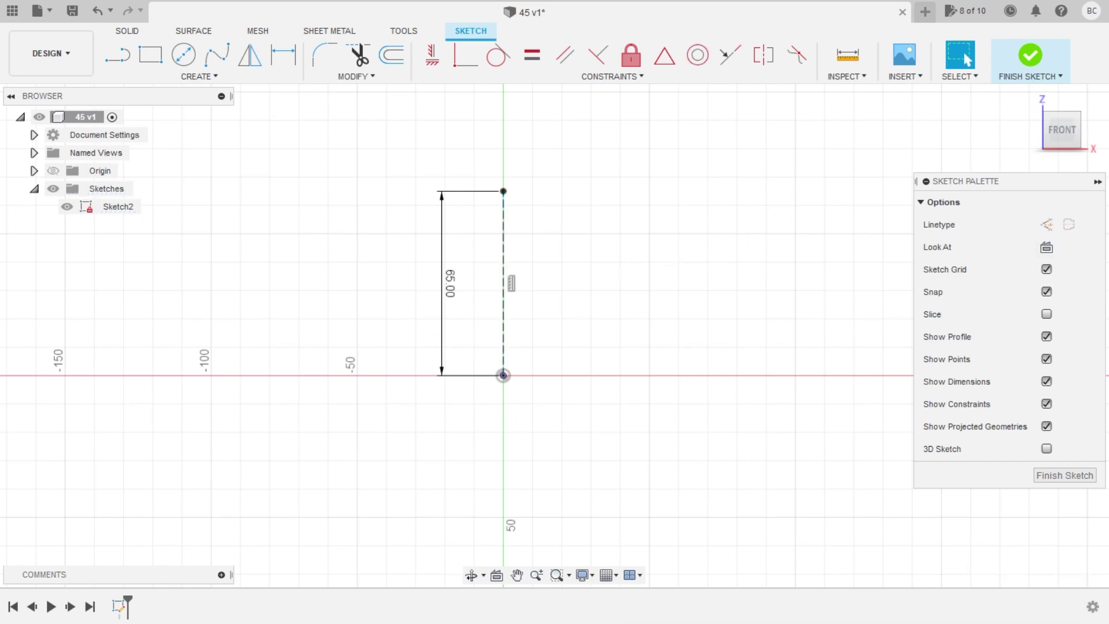
pyautogui.click(436, 621)
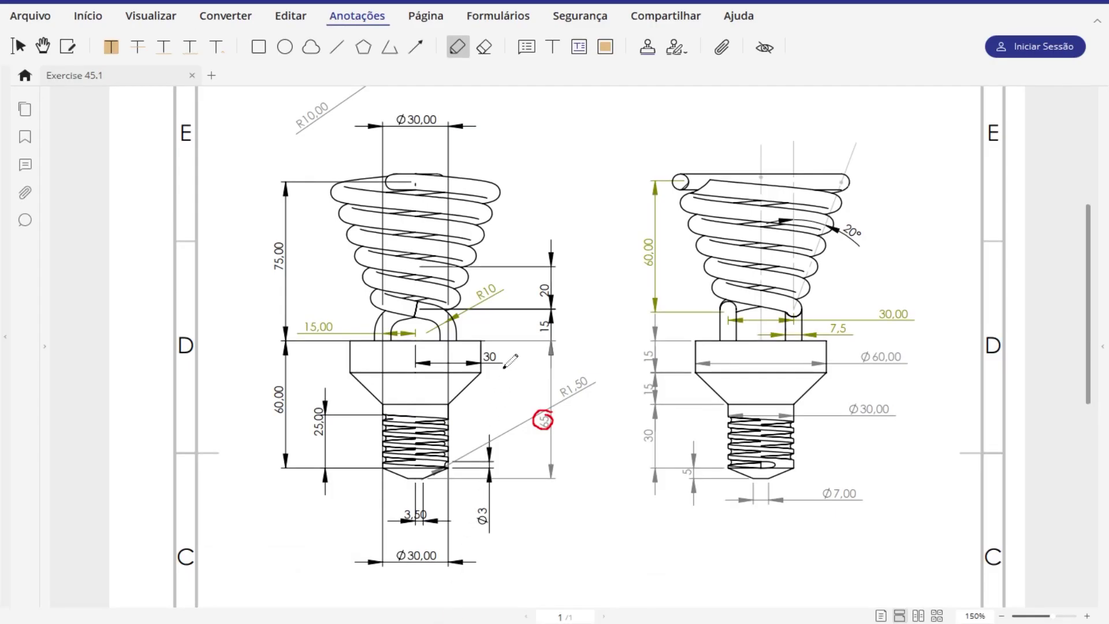
# Step: Draw a 30 mm horizontal line from the axis top, per the drawing's 30 dimension
pyautogui.moveTo(484, 364); pyautogui.dragTo(488, 368)
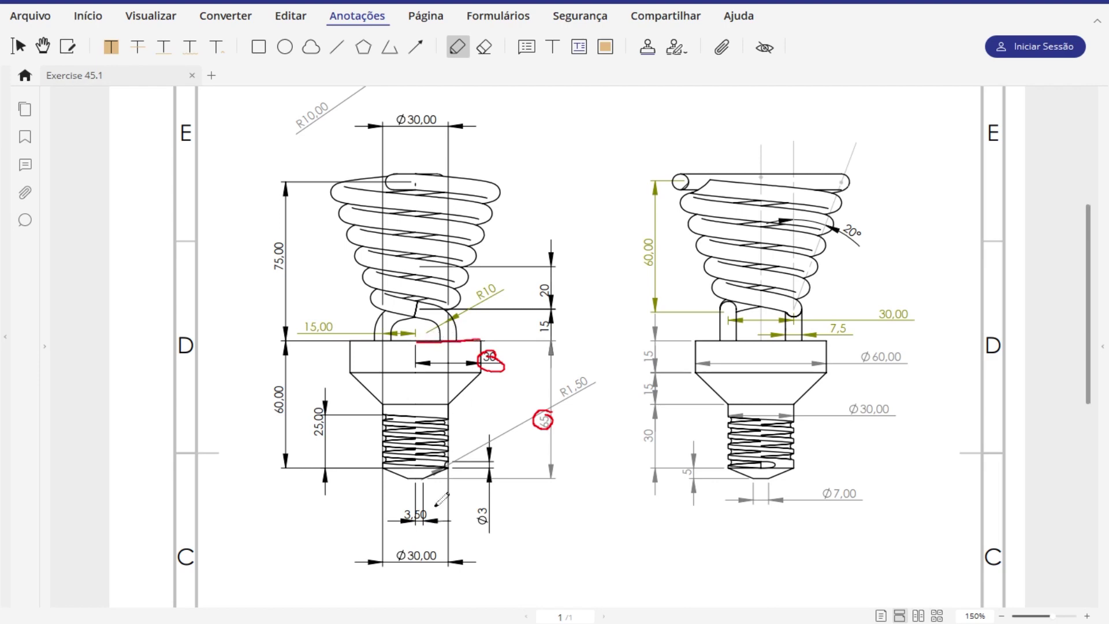
pyautogui.click(421, 621)
pyautogui.press('l')
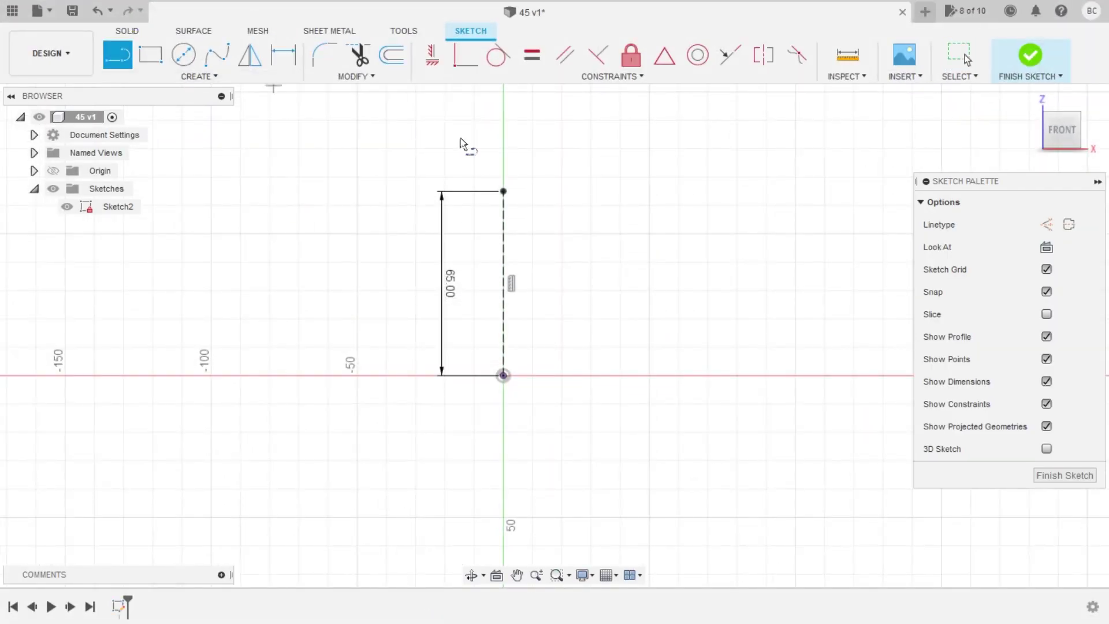
pyautogui.click(501, 197)
pyautogui.write('30')
pyautogui.press('Return')
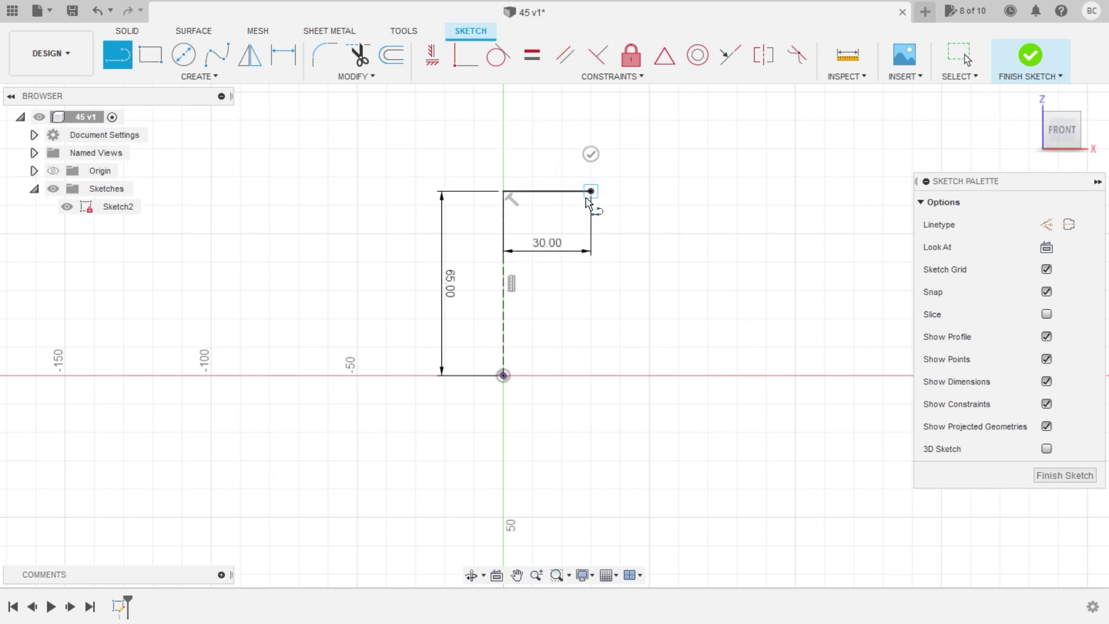
pyautogui.press('Escape')
pyautogui.moveTo(554, 242); pyautogui.dragTo(560, 164)
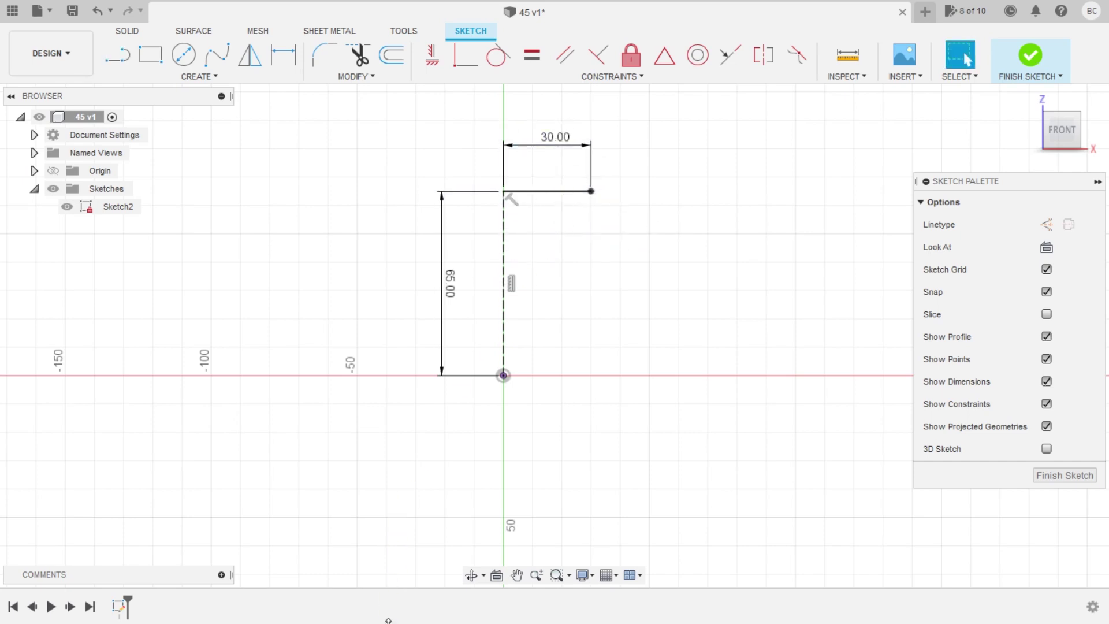
# Step: Add a 15 mm line dropping down from the end of the 30 mm line
pyautogui.hotkey('alt', 'Tab')
pyautogui.moveTo(656, 344); pyautogui.dragTo(659, 370)
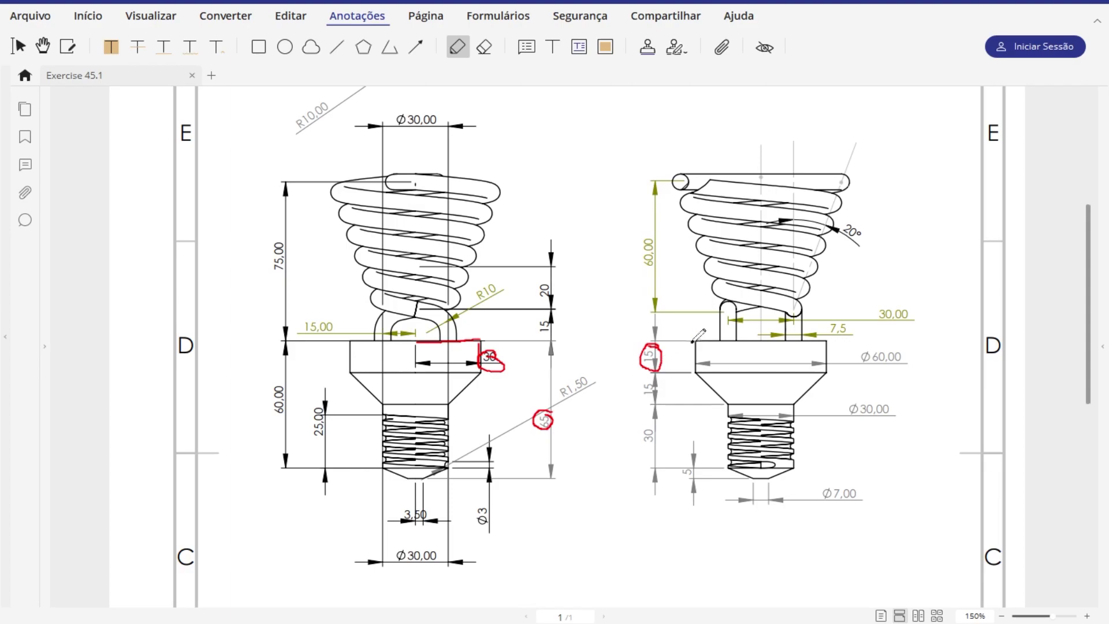
pyautogui.hotkey('alt', 'Tab')
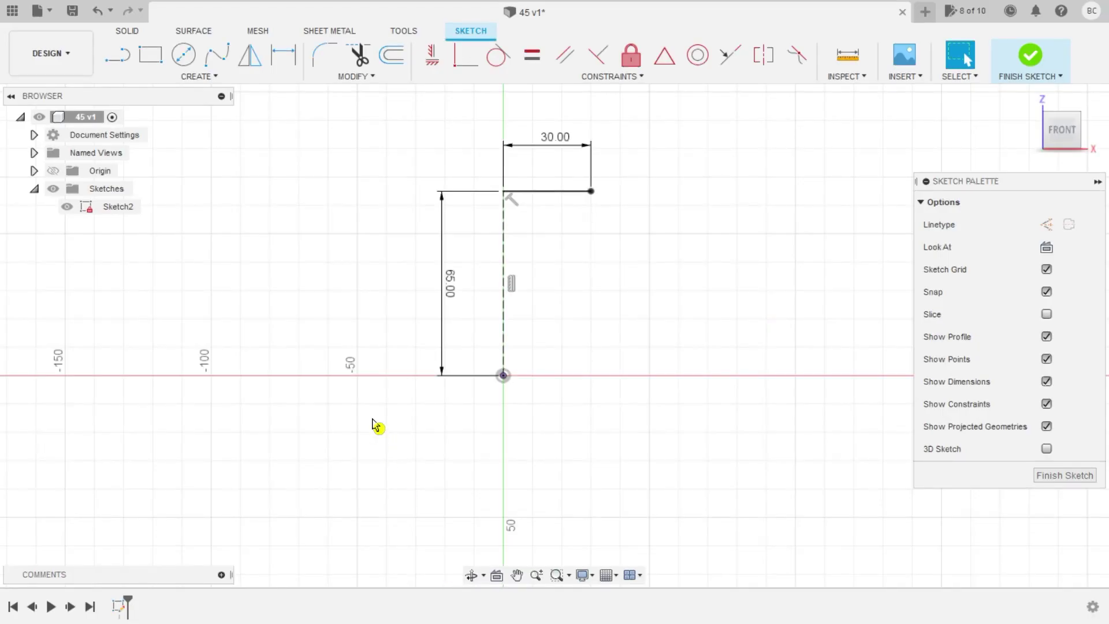
pyautogui.press('l')
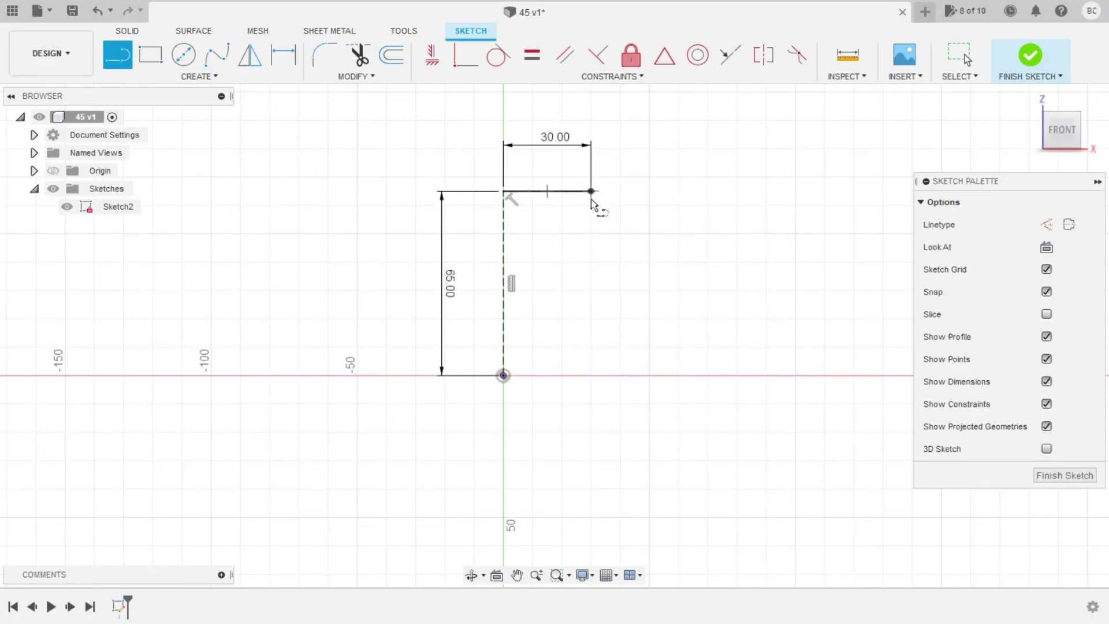
pyautogui.click(591, 191)
pyautogui.write('15')
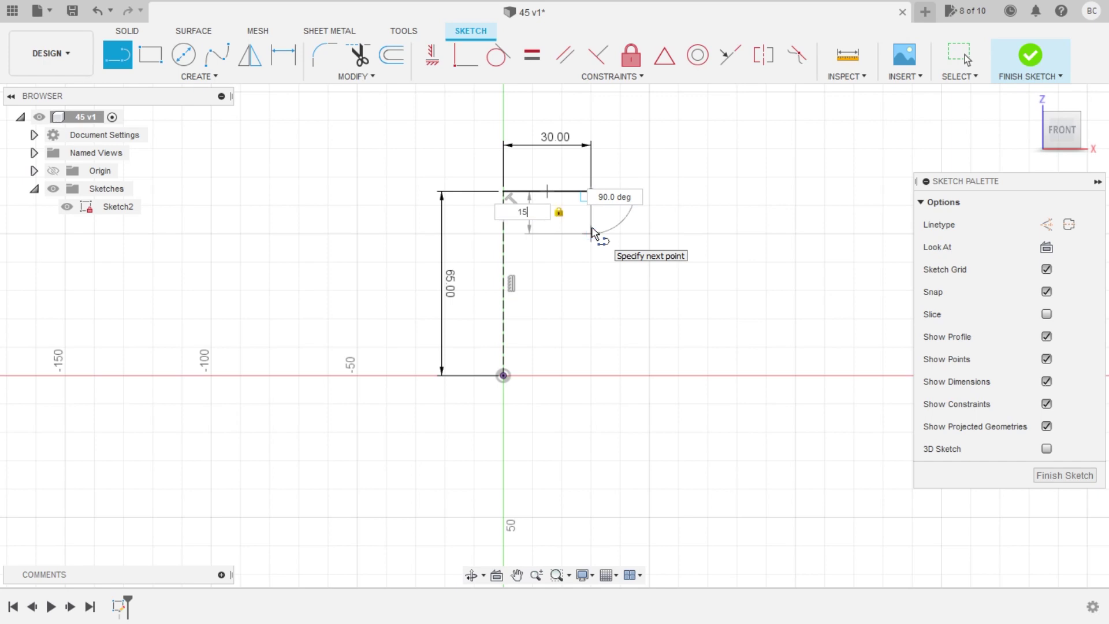
pyautogui.press('Return')
pyautogui.press('Escape')
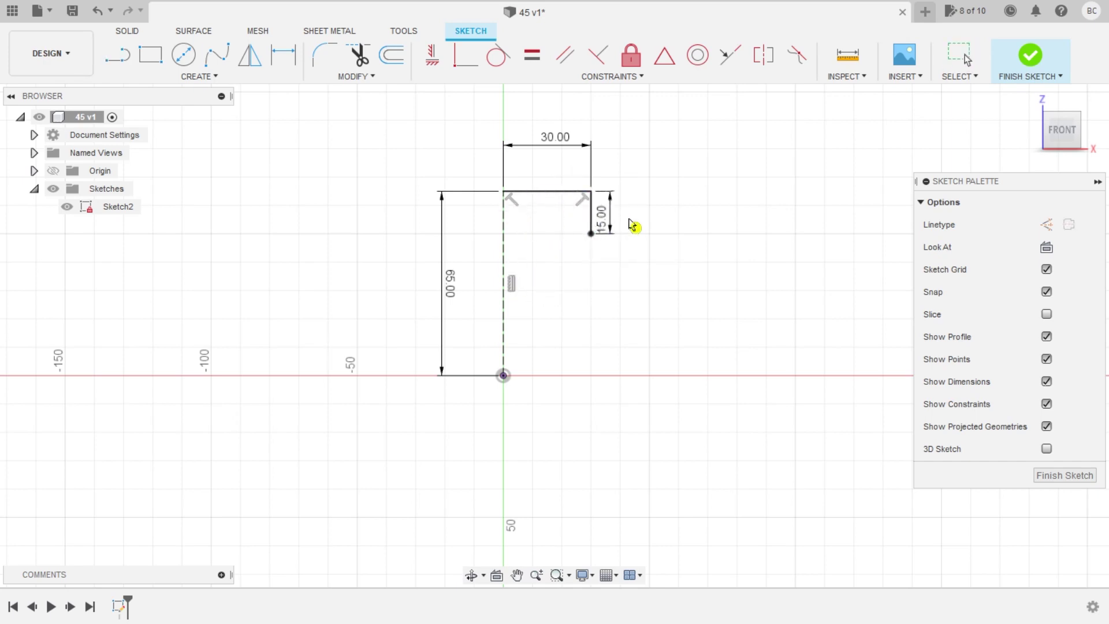
pyautogui.hotkey('alt', 'Tab')
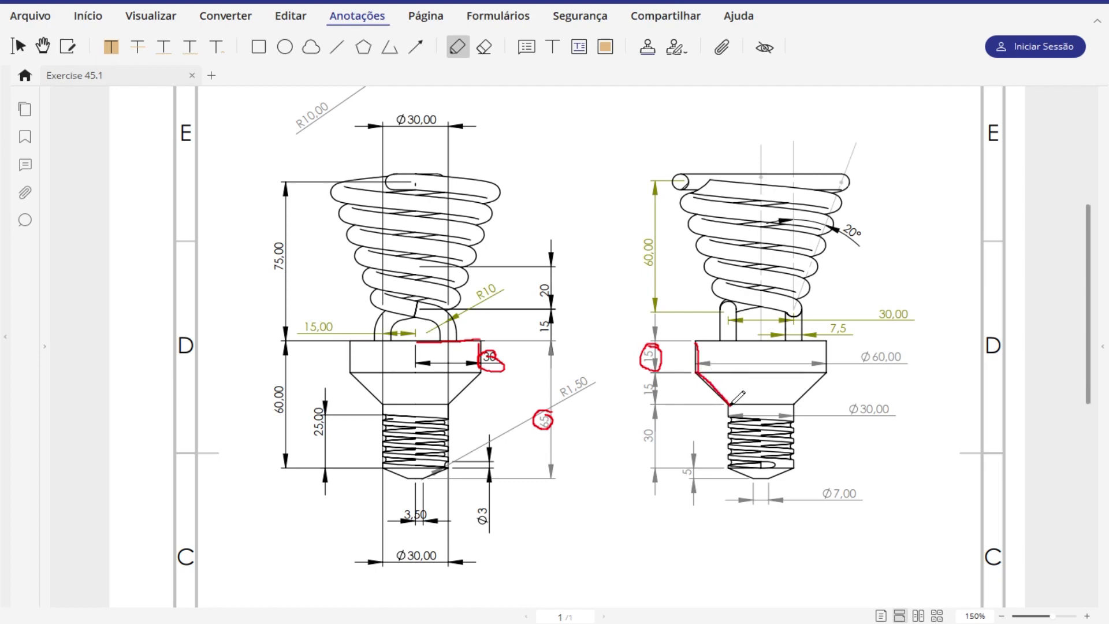
pyautogui.hotkey('alt', 'Tab')
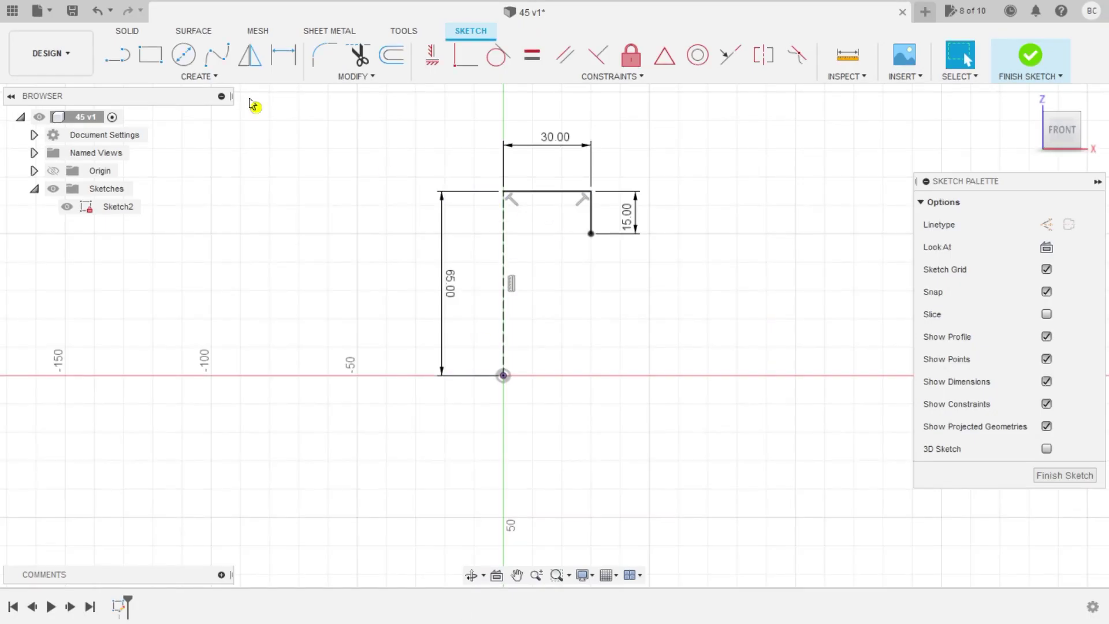
# Step: Draw a diagonal from the 15 mm line's bottom and dimension its vertical drop to 15 mm
pyautogui.click(117, 55)
pyautogui.click(590, 234)
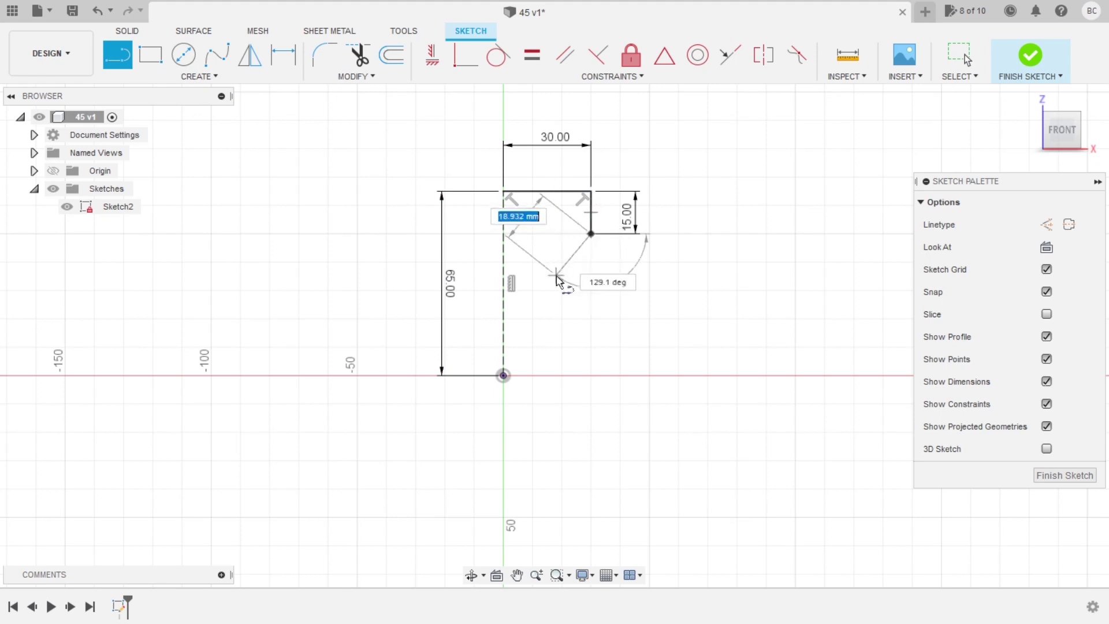
pyautogui.doubleClick(553, 280)
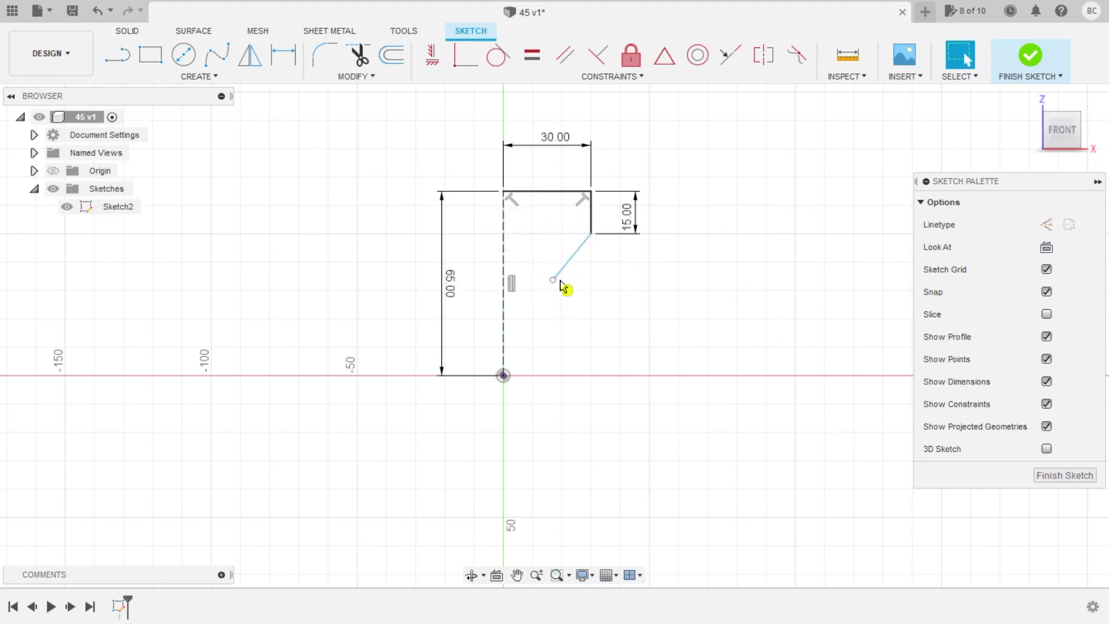
pyautogui.click(288, 56)
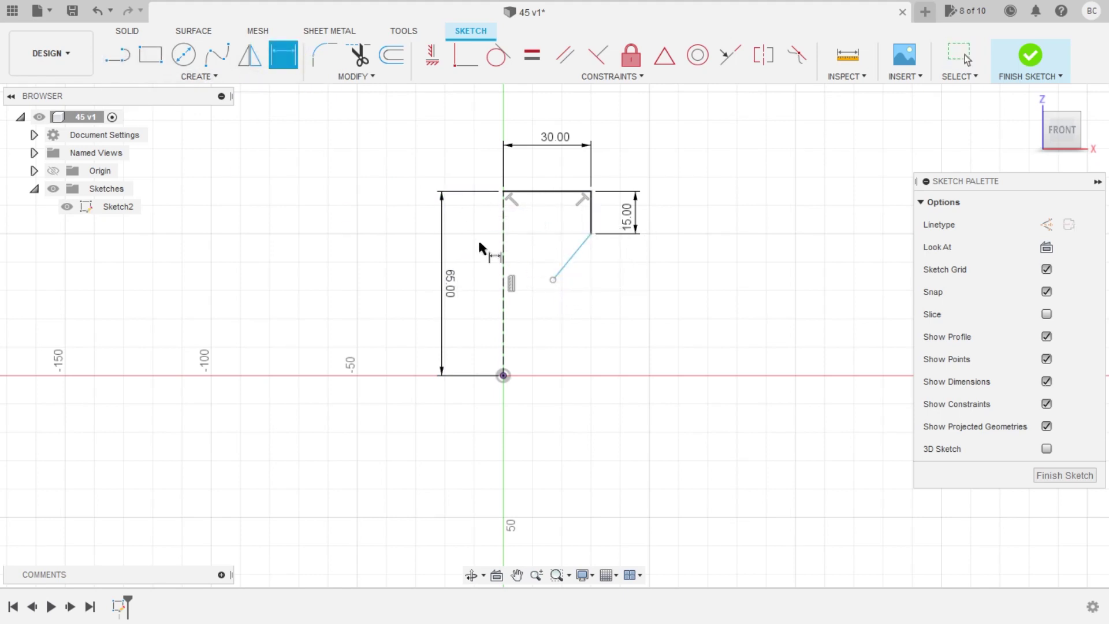
pyautogui.click(554, 280)
pyautogui.click(591, 234)
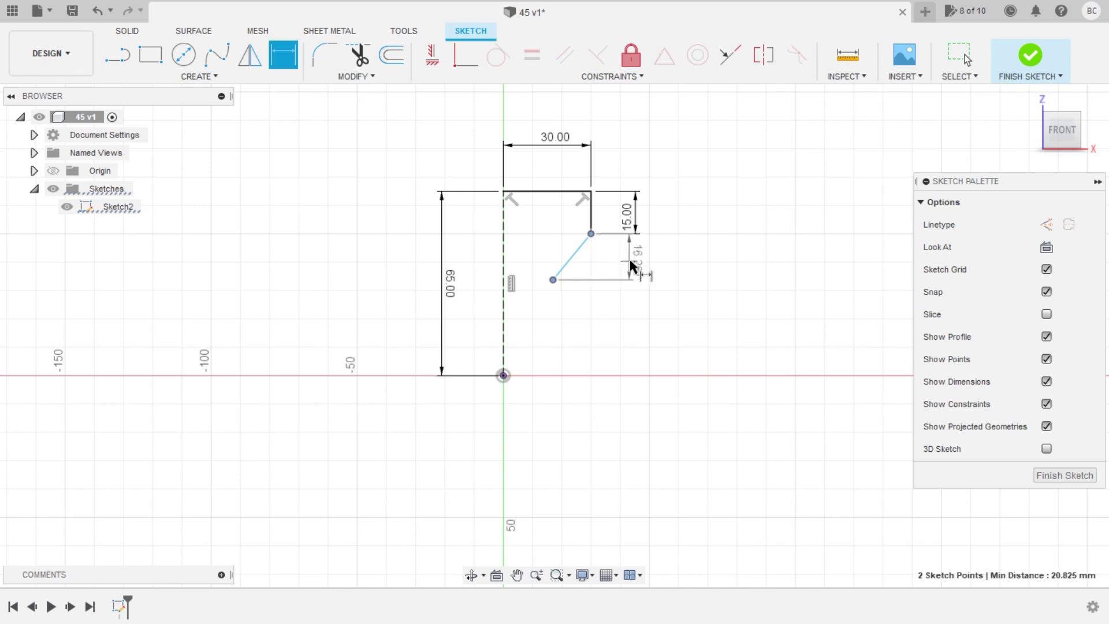
pyautogui.click(631, 266)
pyautogui.write('15')
pyautogui.press('Return')
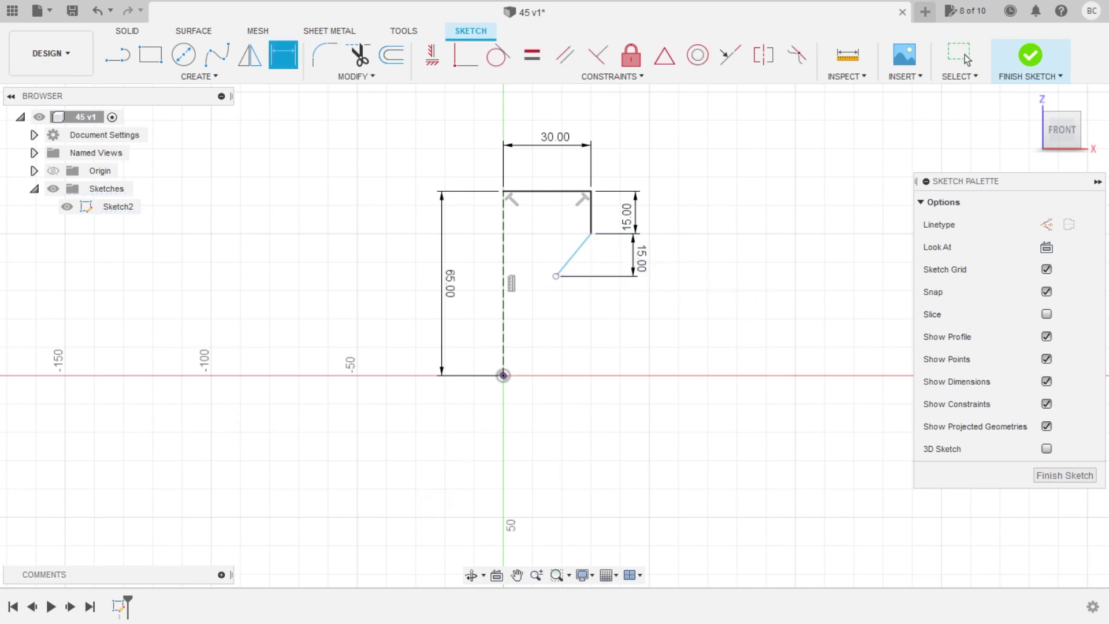
# Step: Dimension the diagonal's lower end 15 mm from the centreline, half of Ø30
pyautogui.click(418, 620)
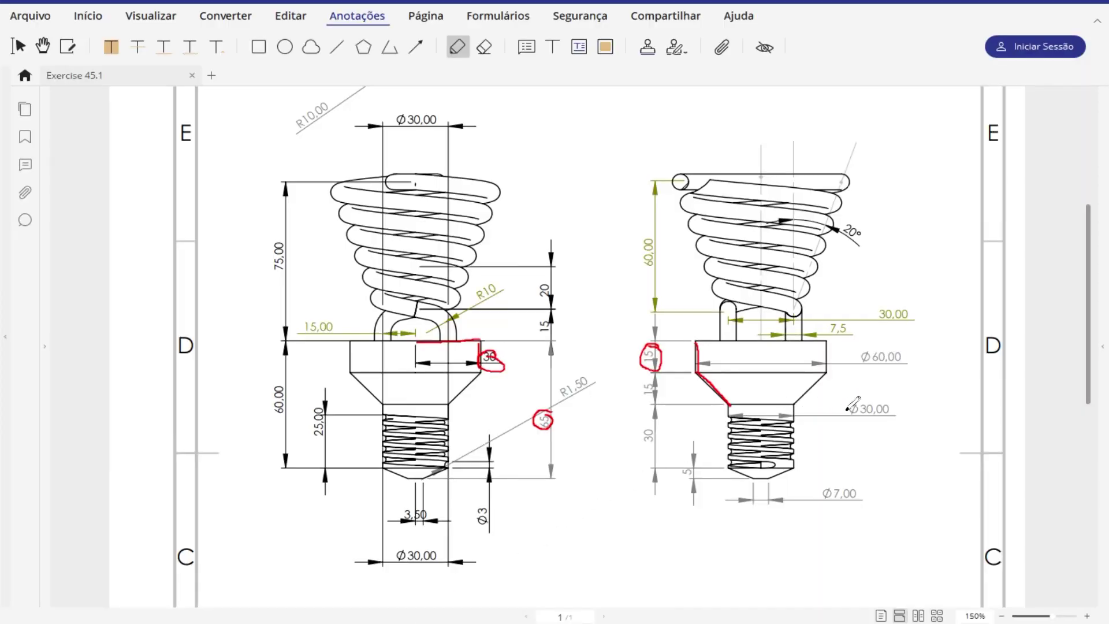
pyautogui.moveTo(847, 404); pyautogui.dragTo(857, 398)
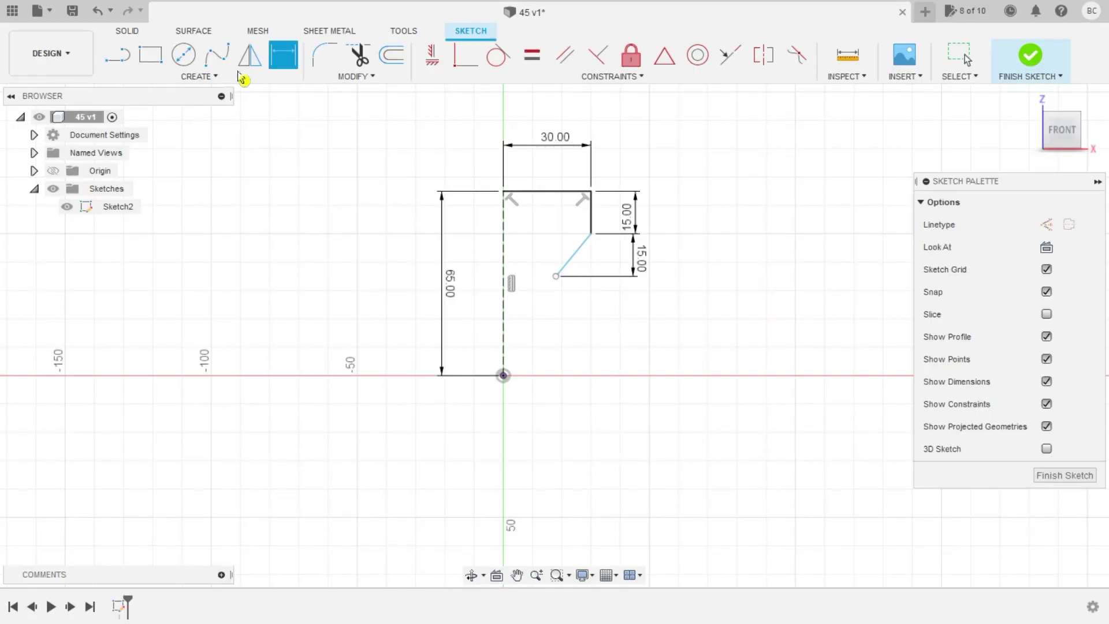
pyautogui.click(554, 275)
pyautogui.click(504, 284)
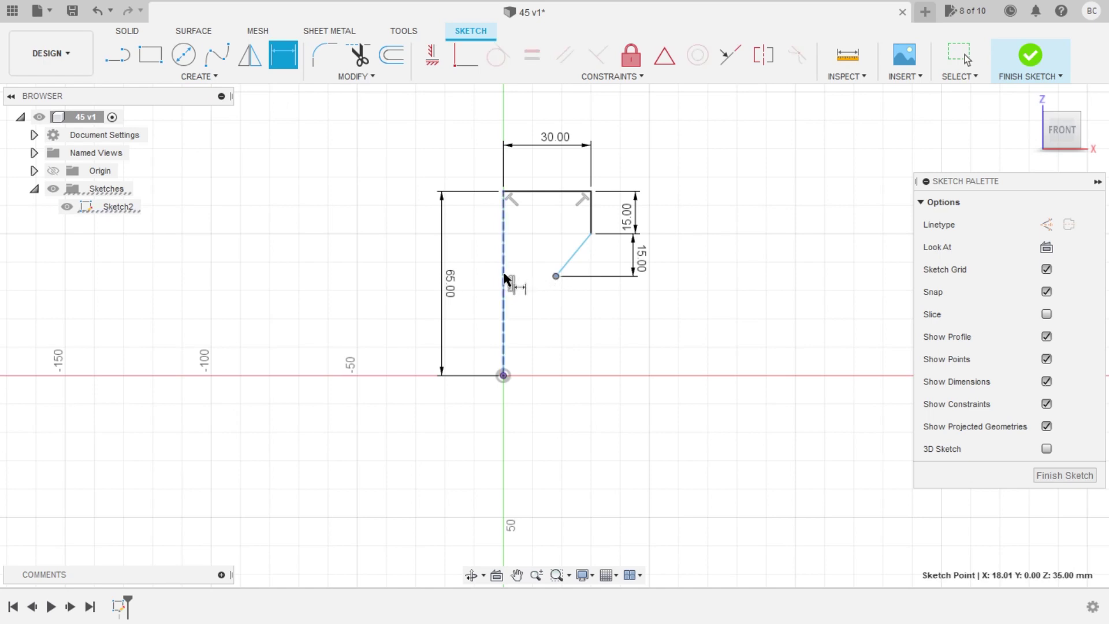
pyautogui.click(471, 267)
pyautogui.write('30/2')
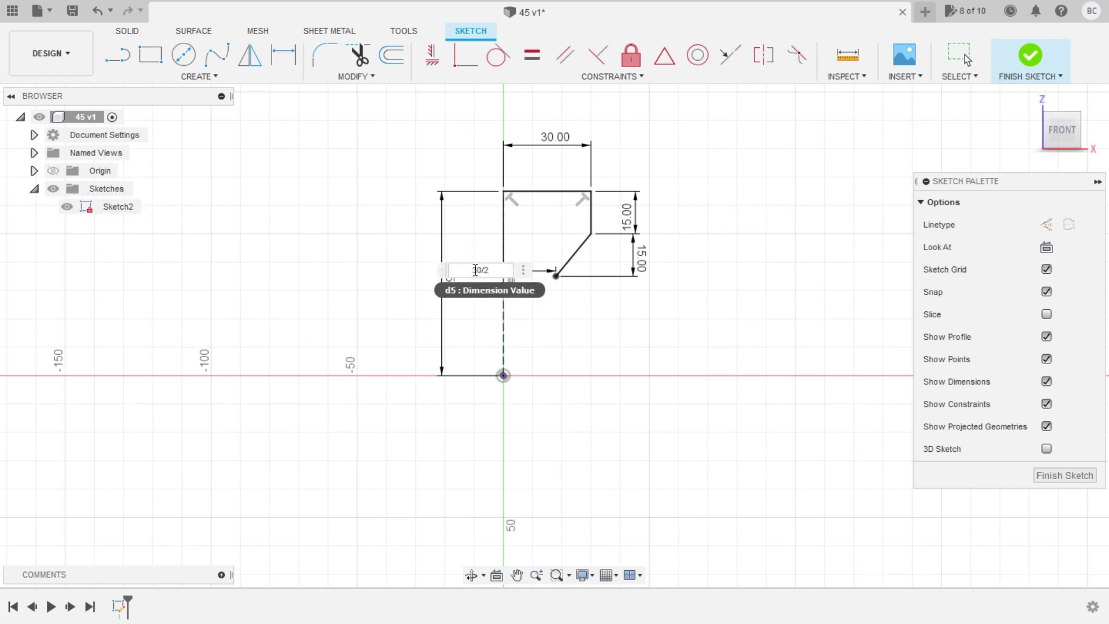
pyautogui.press('Return')
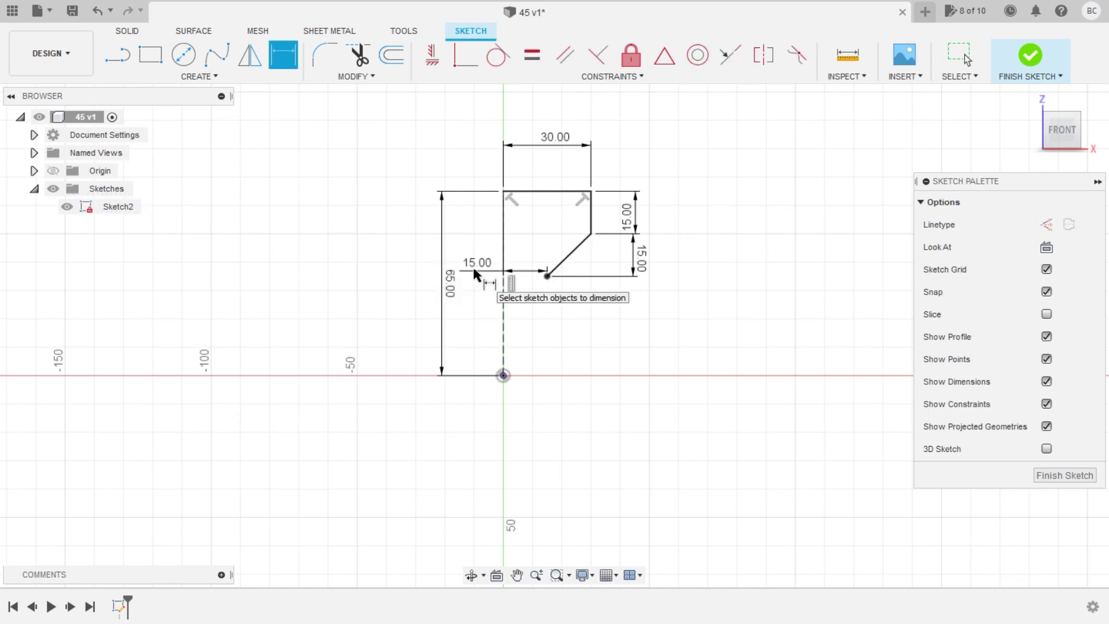
pyautogui.hotkey('alt', 'Tab')
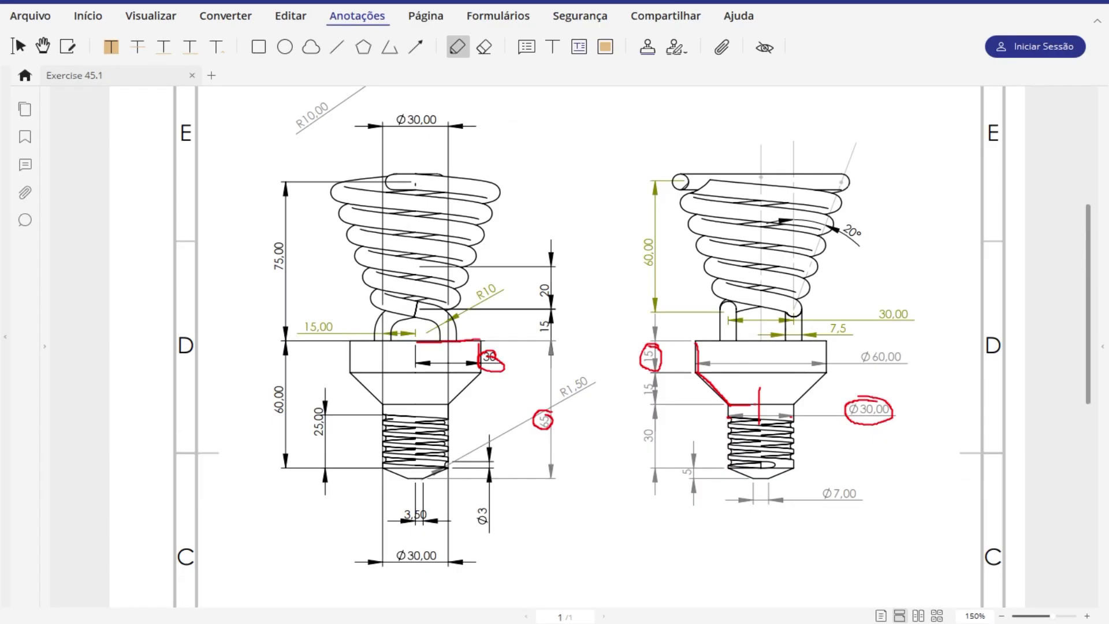
# Step: Draw a 30 mm vertical line down from the diagonal's lower end
pyautogui.moveTo(642, 445); pyautogui.dragTo(652, 411)
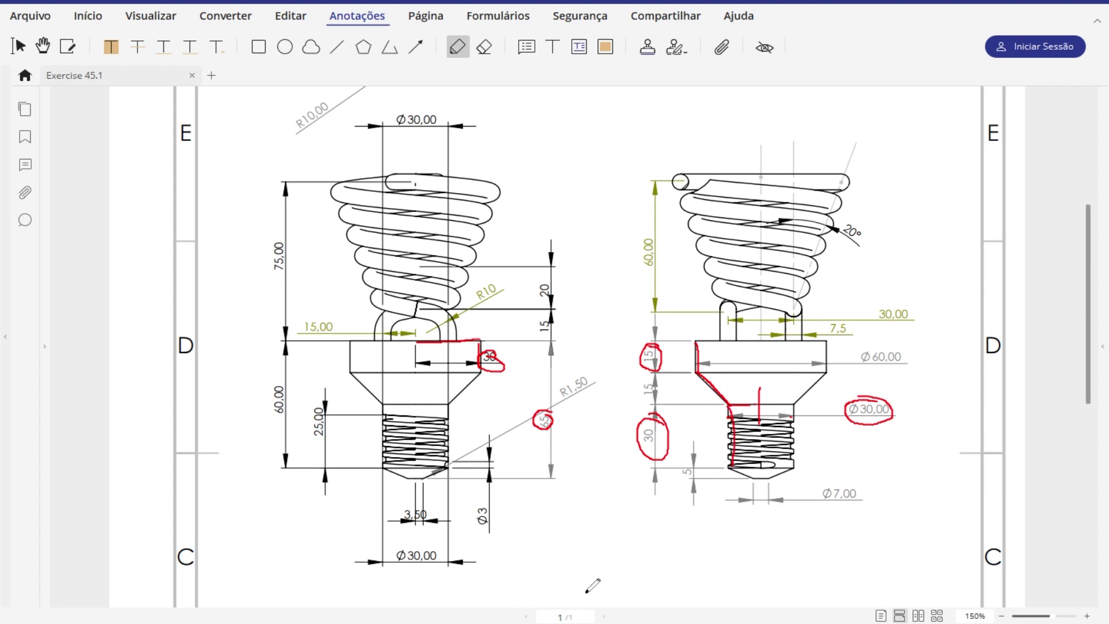
pyautogui.hotkey('alt', 'Tab')
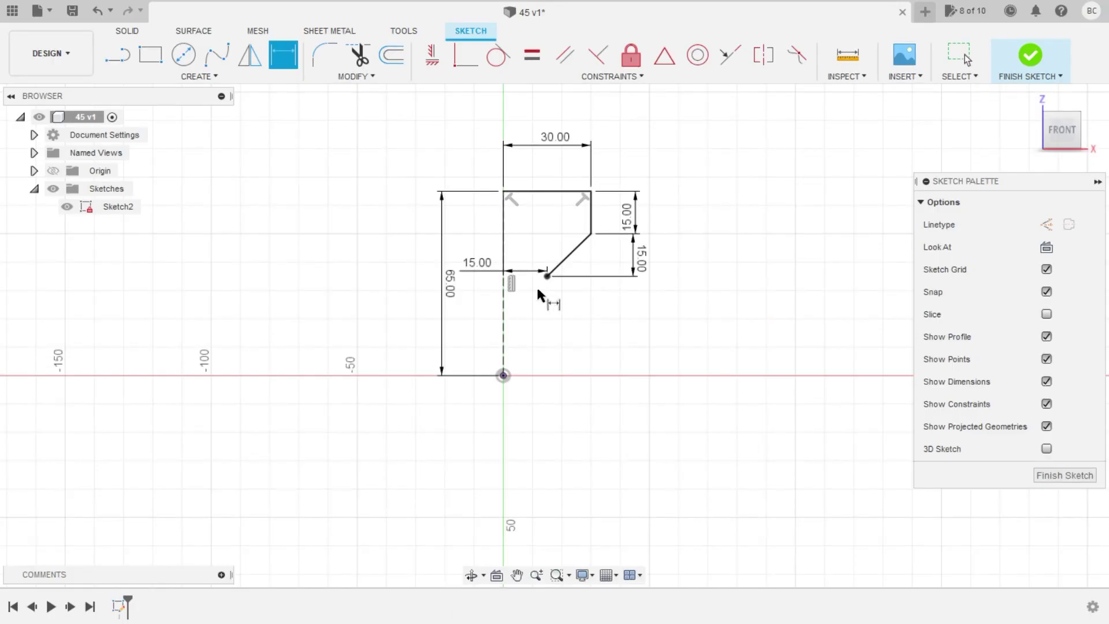
pyautogui.press('l')
pyautogui.click(547, 276)
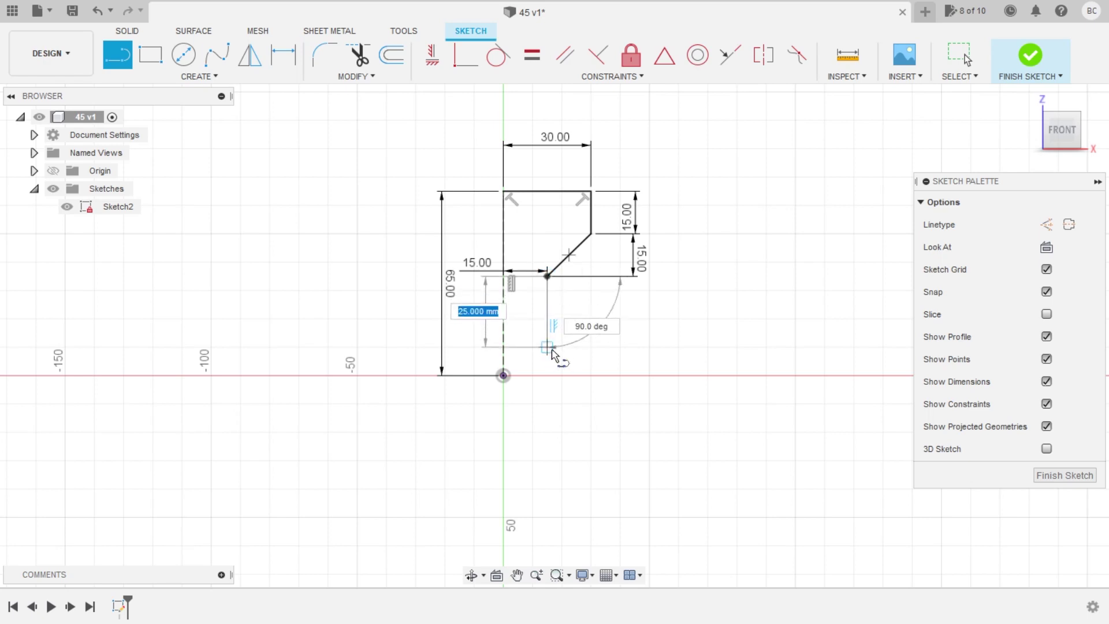
pyautogui.write('30')
pyautogui.press('Tab')
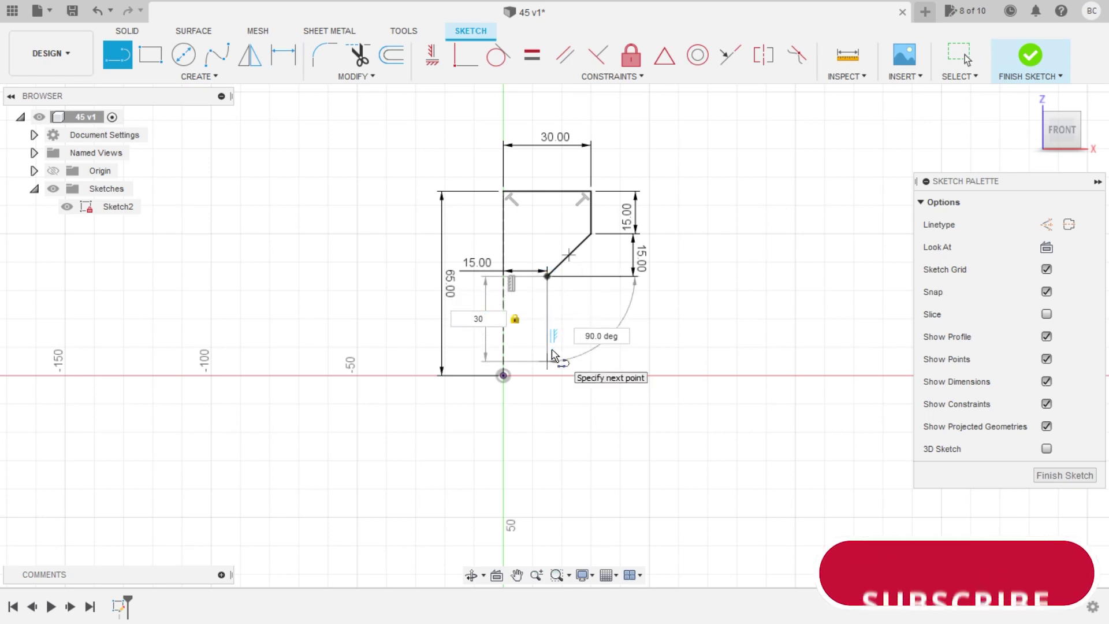
pyautogui.press('Return')
pyautogui.press('Escape')
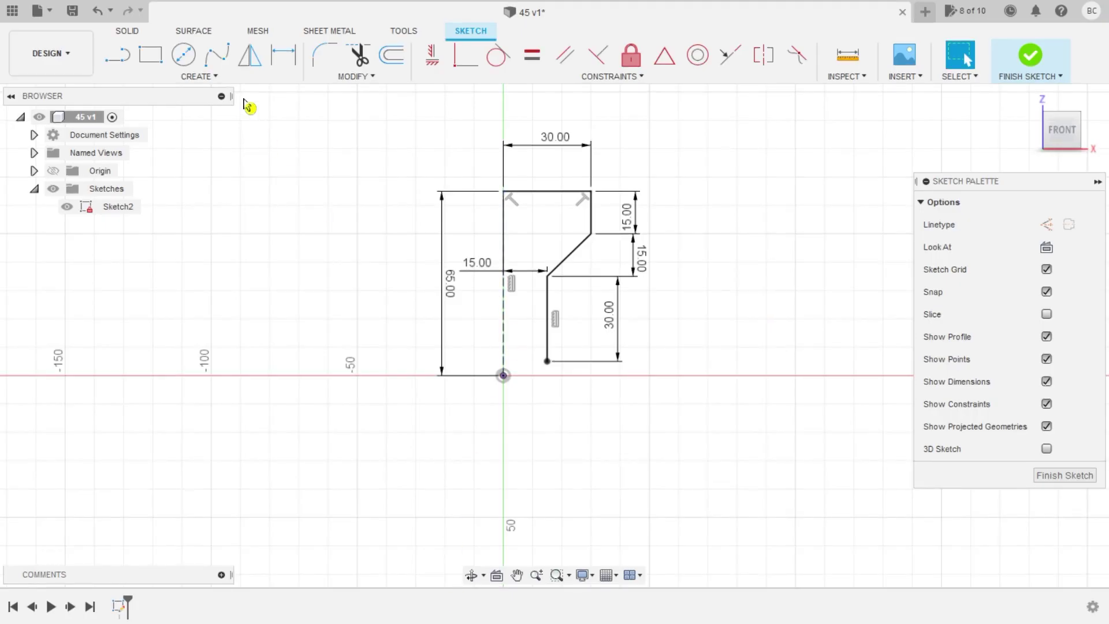
# Step: Close the profile with a chamfer diagonal and a bottom line back to the origin
pyautogui.click(117, 55)
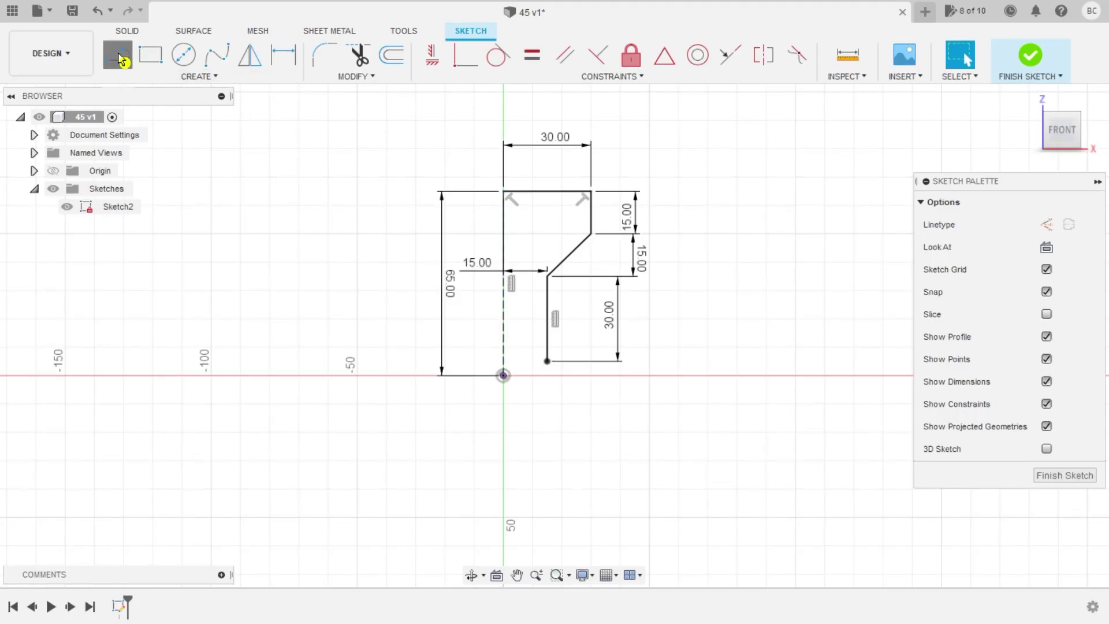
pyautogui.click(547, 362)
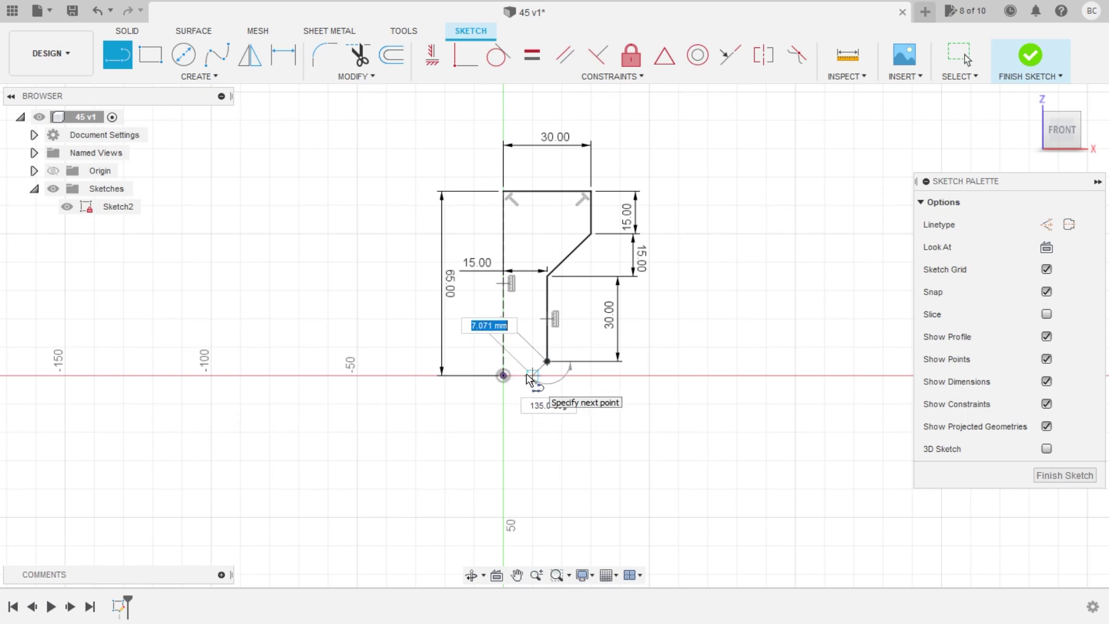
pyautogui.click(531, 376)
pyautogui.click(503, 376)
pyautogui.press('Escape')
pyautogui.scroll(3, 557, 387)
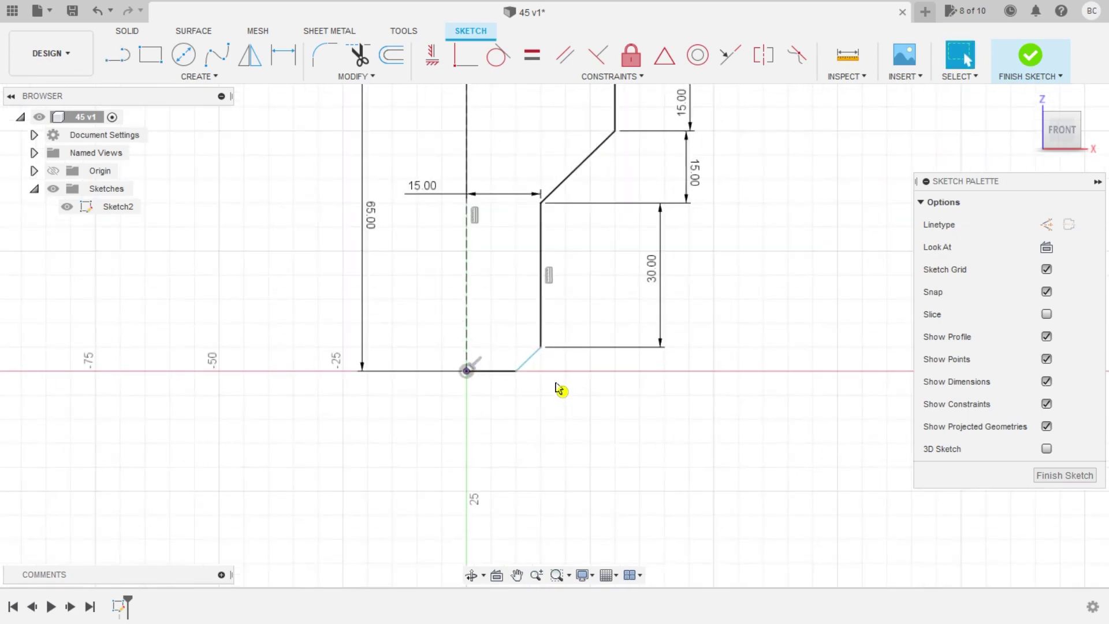
pyautogui.scroll(1, 490, 410)
# Step: Dimension the bottom flat as half of Ø7, giving 3.50 mm
pyautogui.hotkey('alt', 'Tab')
pyautogui.moveTo(821, 482); pyautogui.dragTo(814, 485)
pyautogui.hotkey('alt', 'Tab')
pyautogui.click(283, 56)
pyautogui.click(492, 365)
pyautogui.click(496, 433)
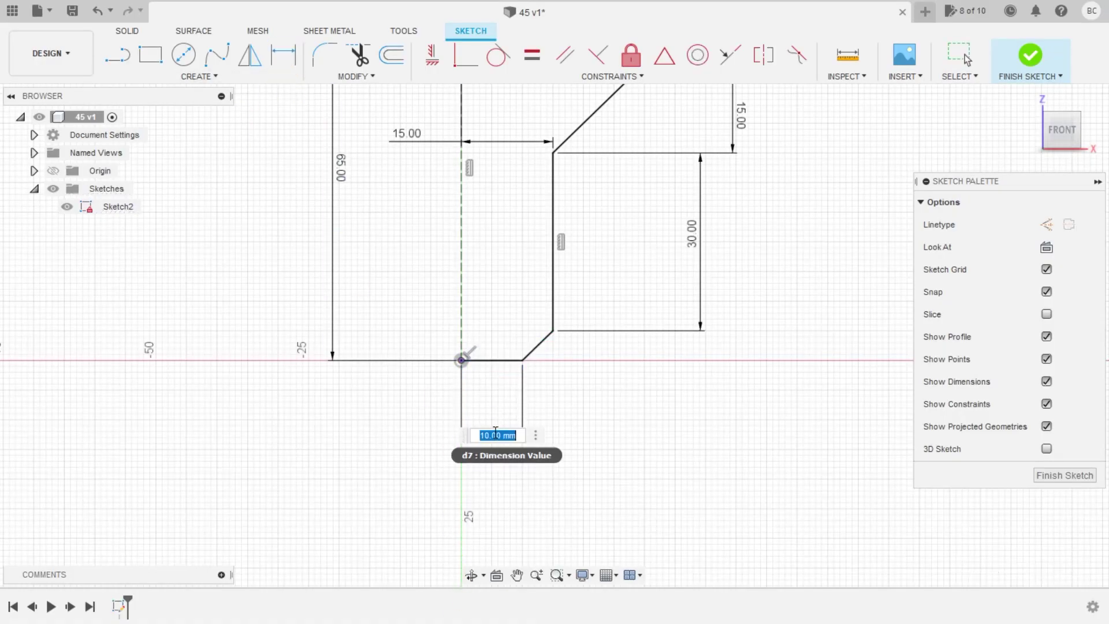
pyautogui.write('72')
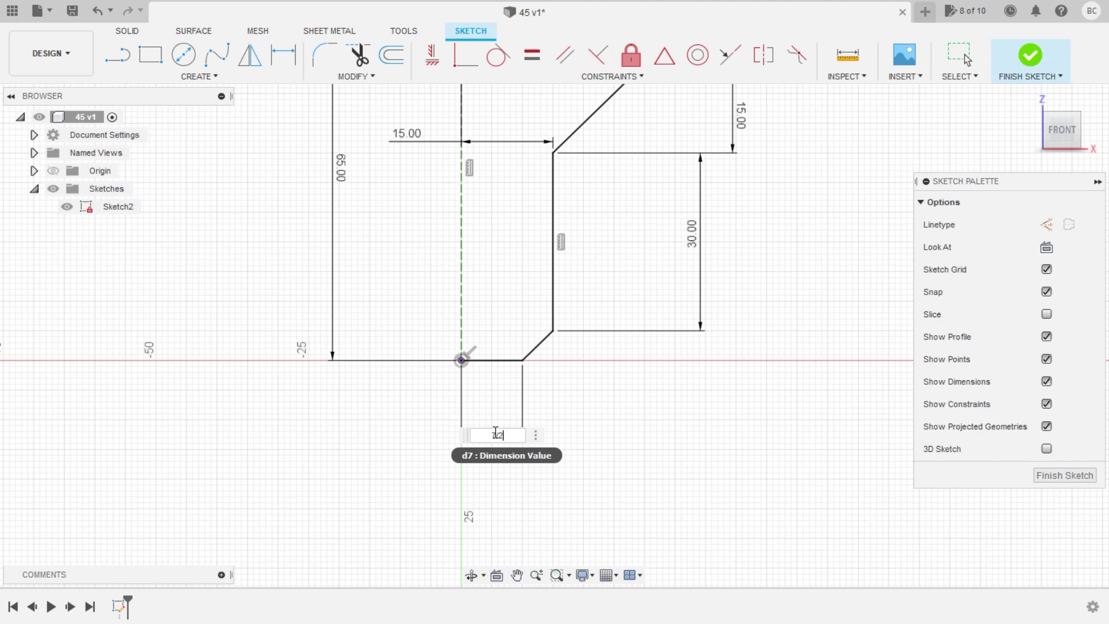
pyautogui.press('Return')
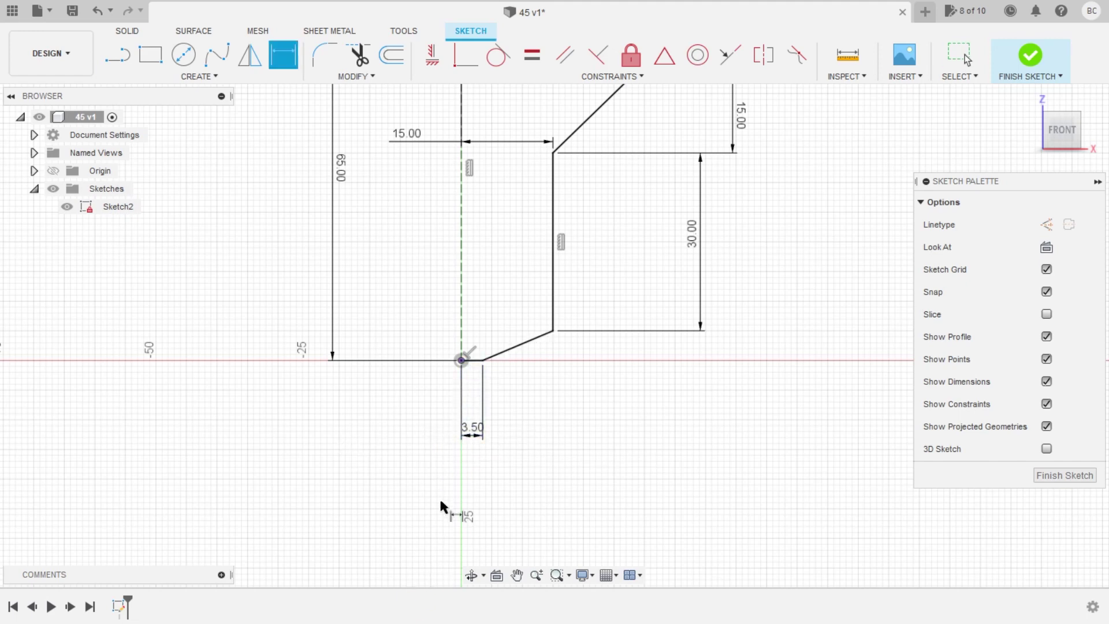
# Step: Turn the dashed centre line into a normal line and start a Revolve
pyautogui.scroll(-2, 438, 498)
pyautogui.scroll(-1, 447, 464)
pyautogui.press('Escape')
pyautogui.click(461, 328)
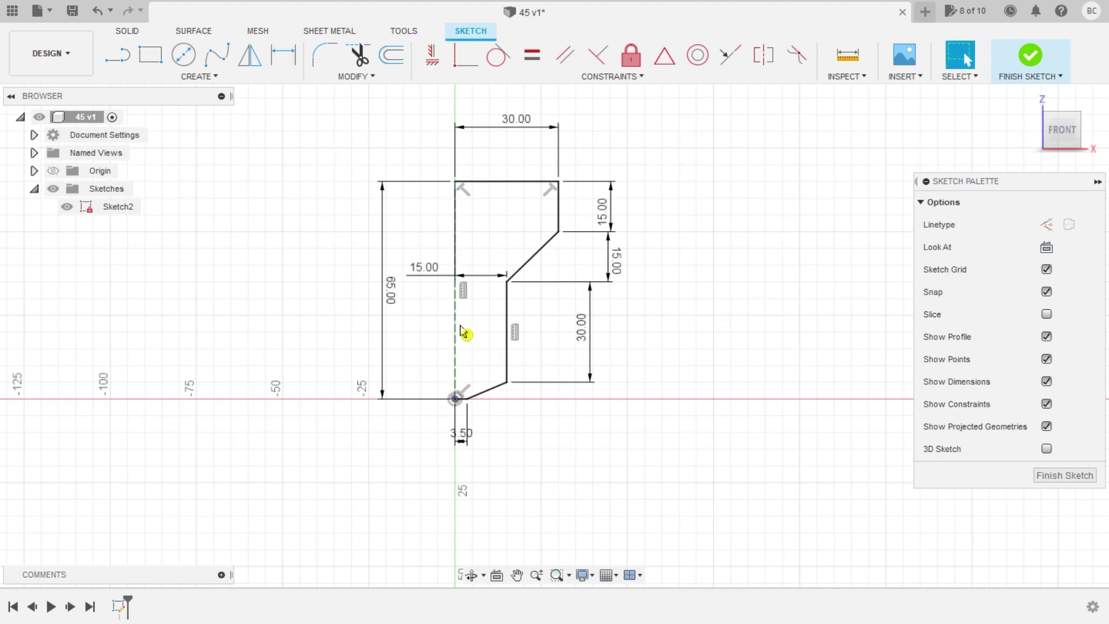
pyautogui.click(1046, 224)
pyautogui.click(766, 243)
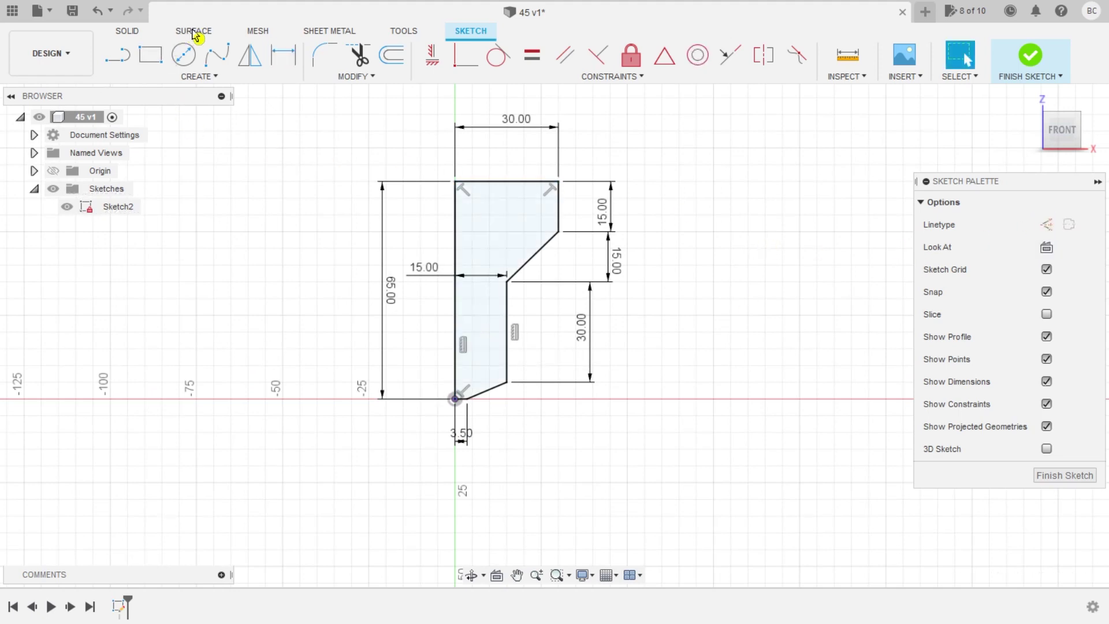
pyautogui.click(124, 30)
pyautogui.click(184, 54)
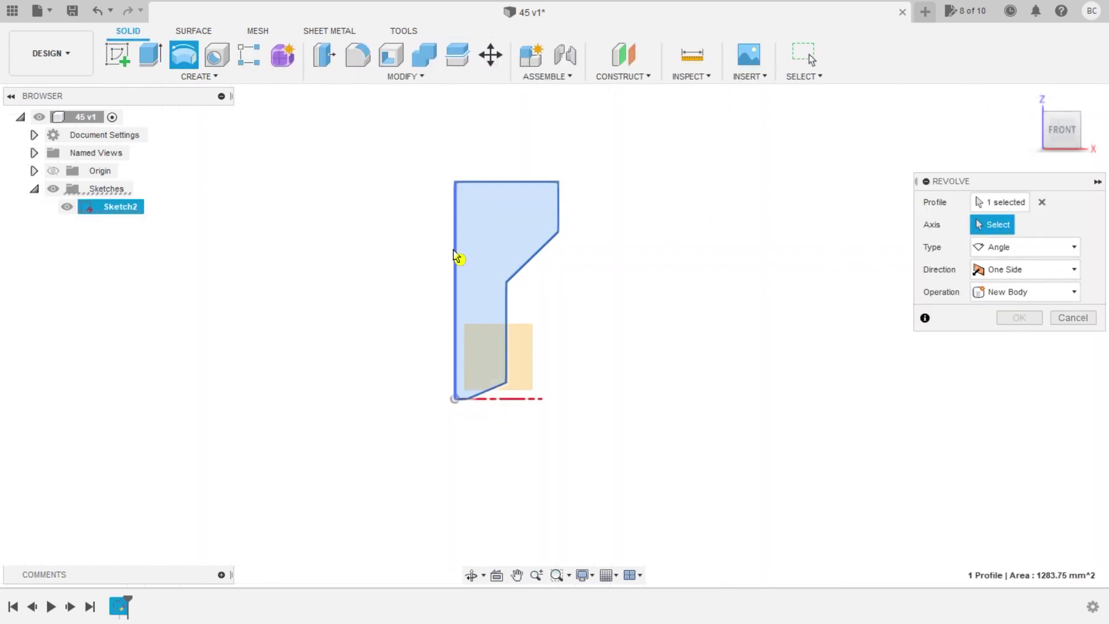
# Step: Revolve the profile 360° around its left edge into a solid base body
pyautogui.click(455, 257)
pyautogui.keyDown('shift'); pyautogui.moveTo(663, 240); pyautogui.dragTo(664, 254, button='middle'); pyautogui.keyUp('shift')
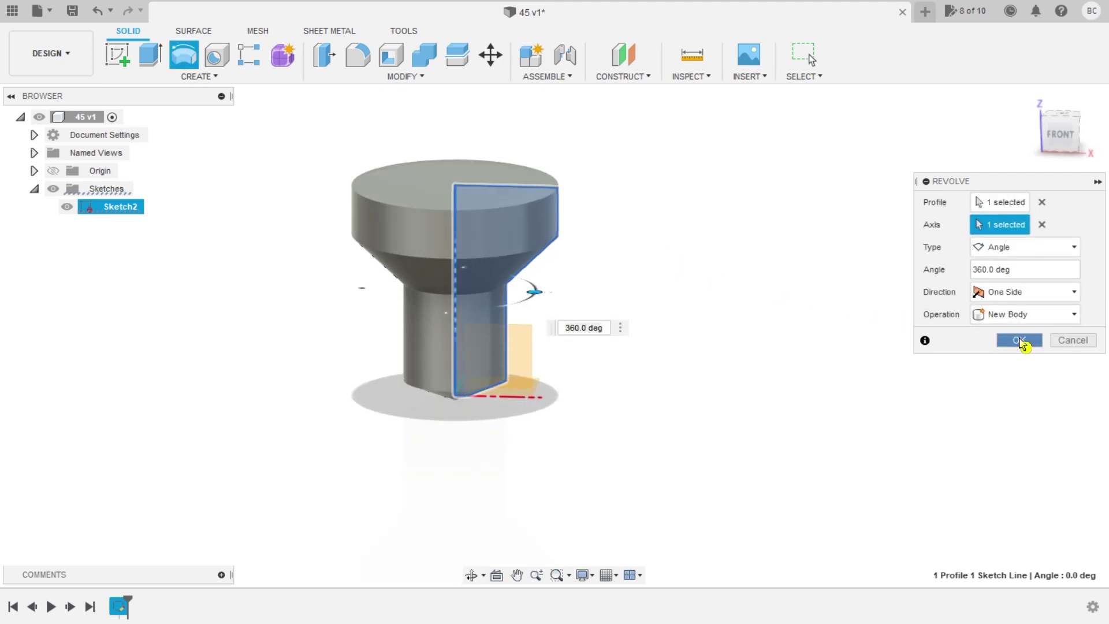
pyautogui.click(1019, 341)
pyautogui.keyDown('shift'); pyautogui.moveTo(638, 334); pyautogui.dragTo(627, 317, button='middle'); pyautogui.keyUp('shift')
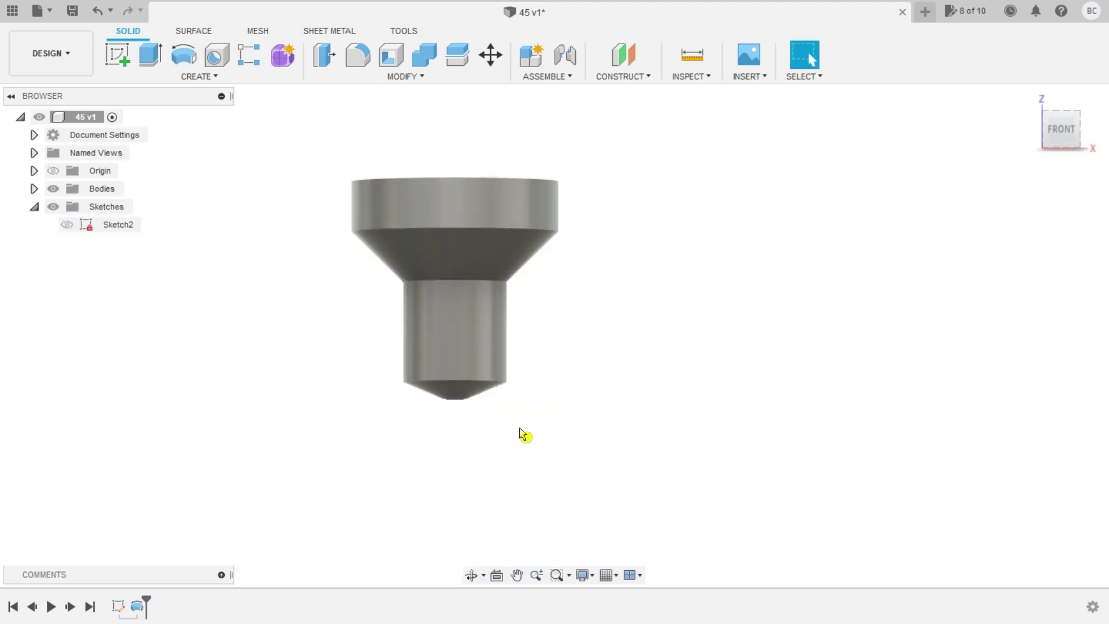
pyautogui.hotkey('alt', 'Tab')
pyautogui.moveTo(283, 386)
pyautogui.mouseDown()
pyautogui.moveTo(270, 414)
pyautogui.moveTo(276, 382)
pyautogui.mouseUp()
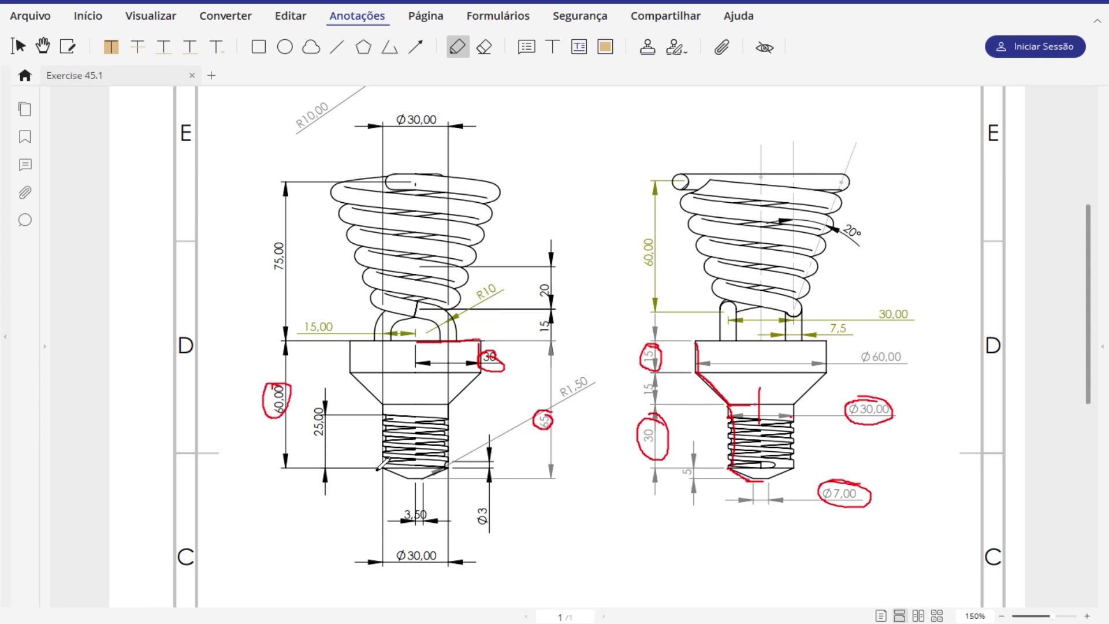
pyautogui.hotkey('alt', 'Tab')
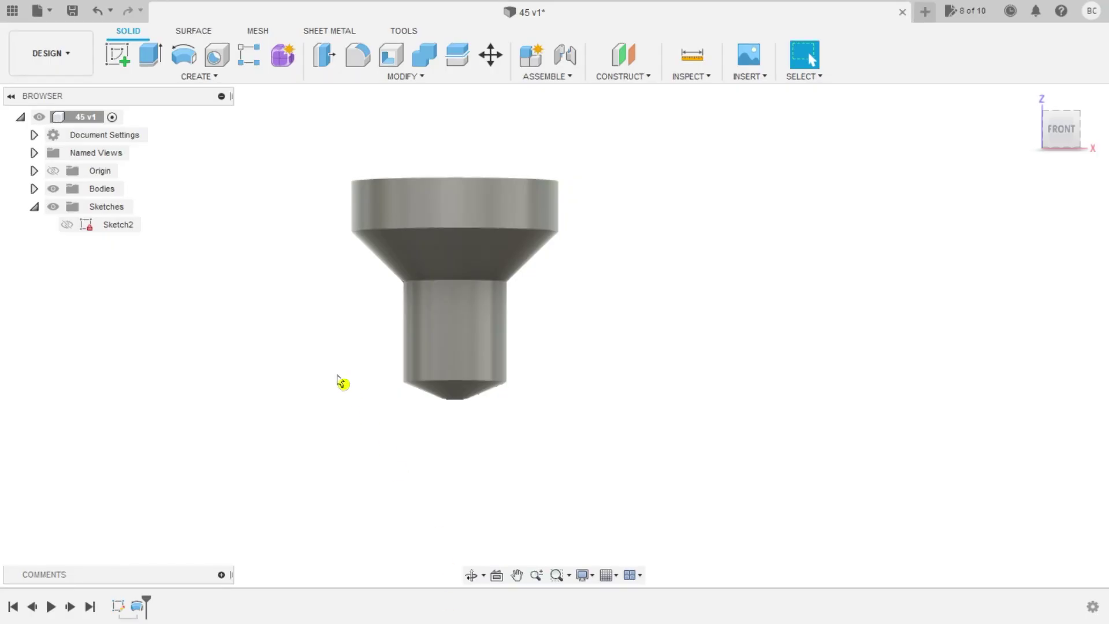
pyautogui.press('F6')
# Step: Create an offset plane 60 mm below the top face, then start a coil
pyautogui.click(634, 75)
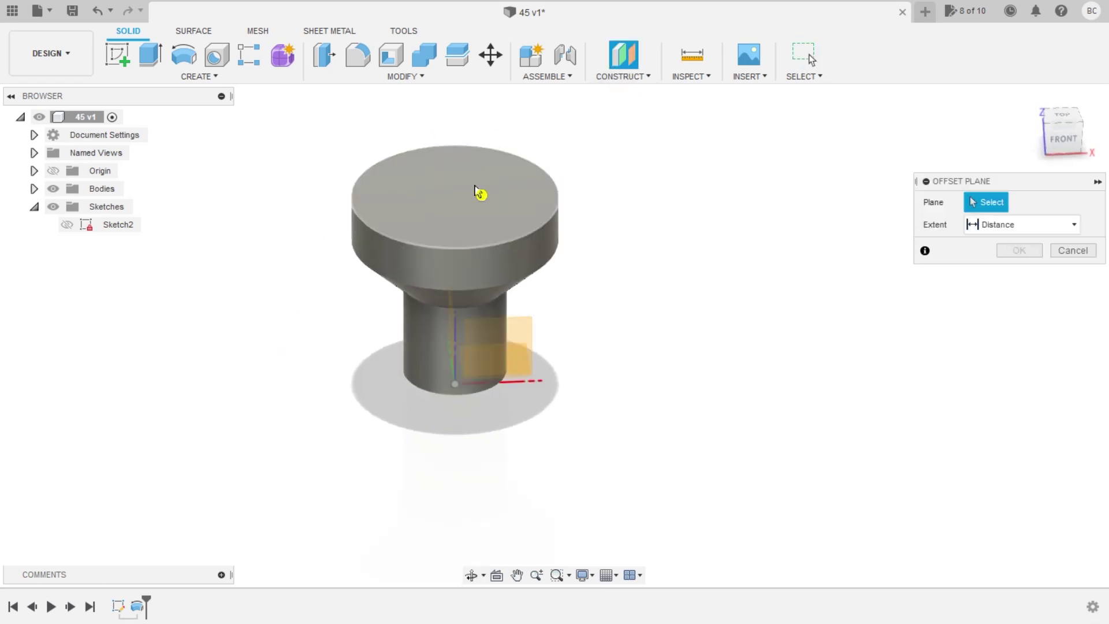
pyautogui.click(478, 209)
pyautogui.moveTo(453, 178); pyautogui.dragTo(473, 354)
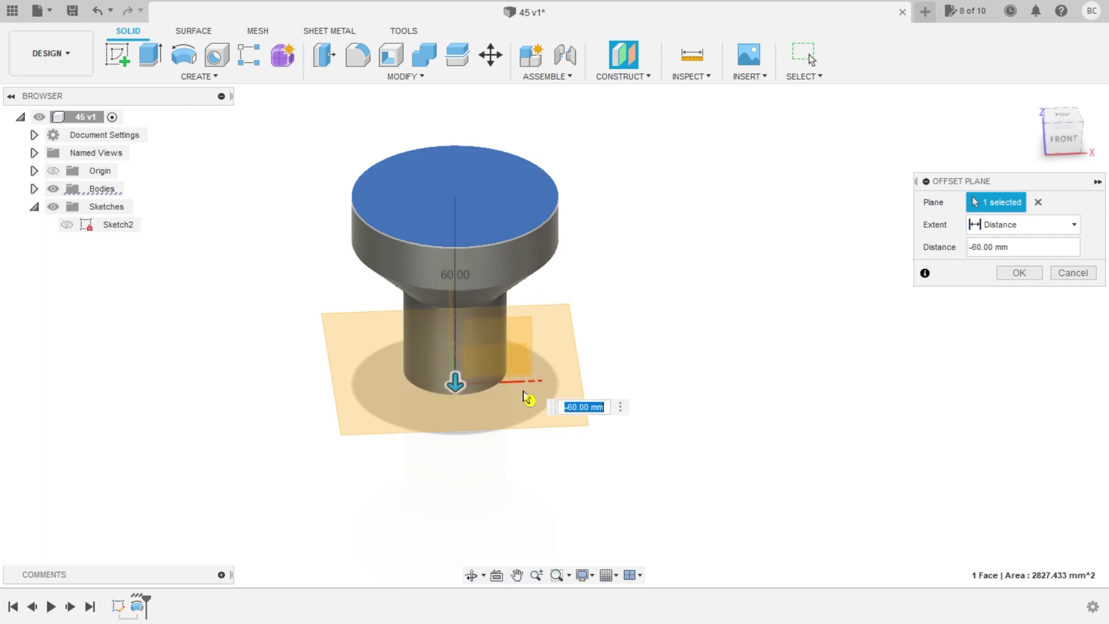
pyautogui.click(1019, 272)
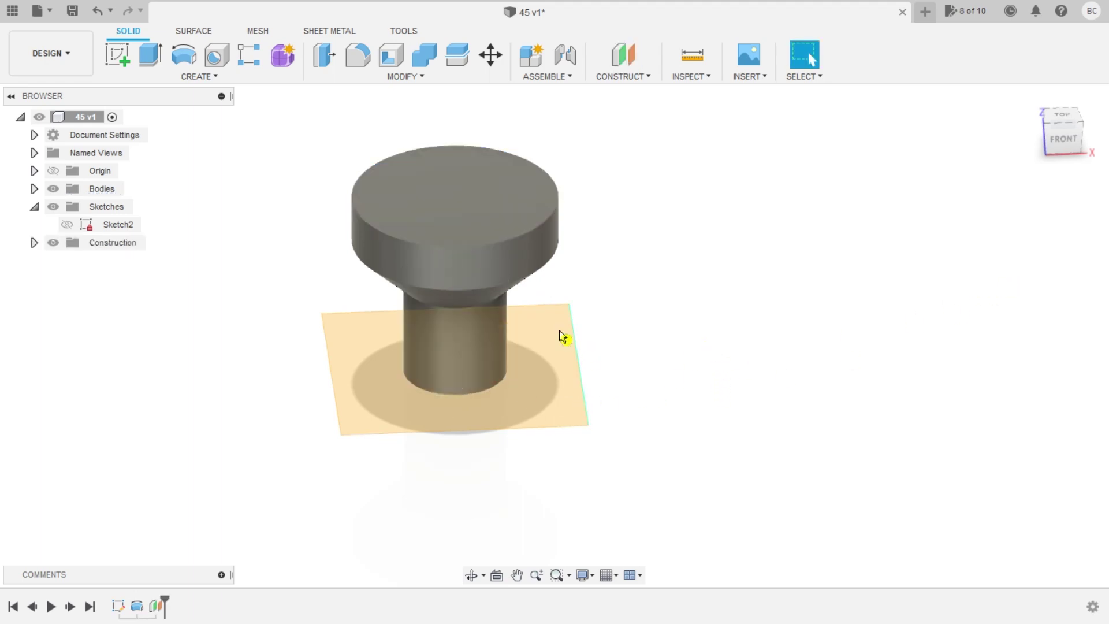
pyautogui.click(215, 77)
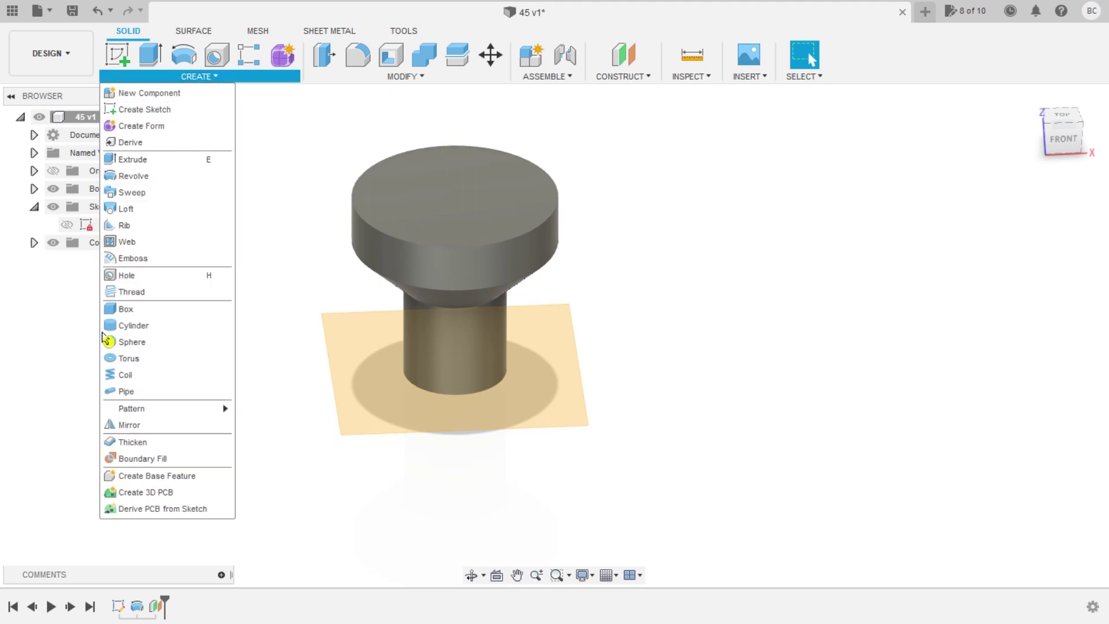
pyautogui.click(126, 375)
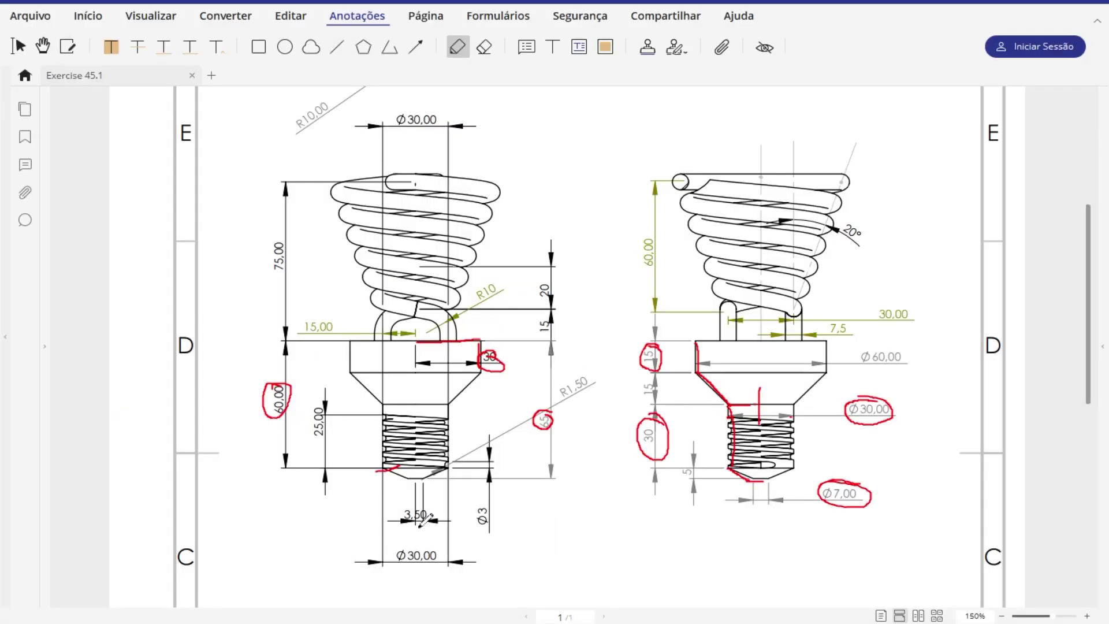
pyautogui.moveTo(435, 549); pyautogui.dragTo(422, 542)
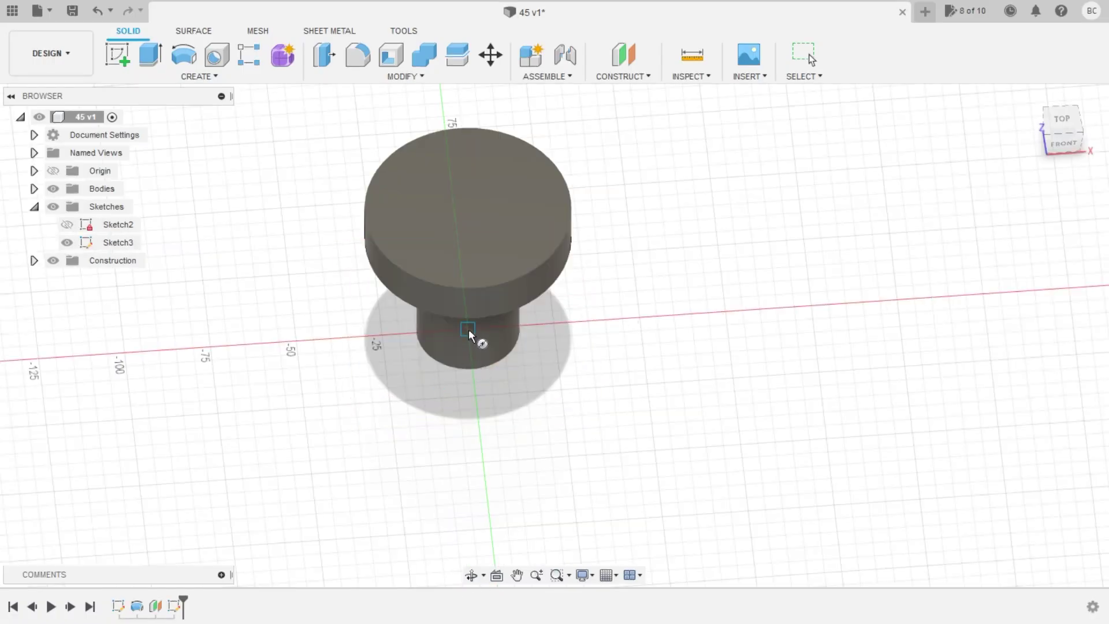
# Step: Centre the coil at the origin with a 30 mm diameter and 3 mm section
pyautogui.click(469, 333)
pyautogui.write('30')
pyautogui.press('Return')
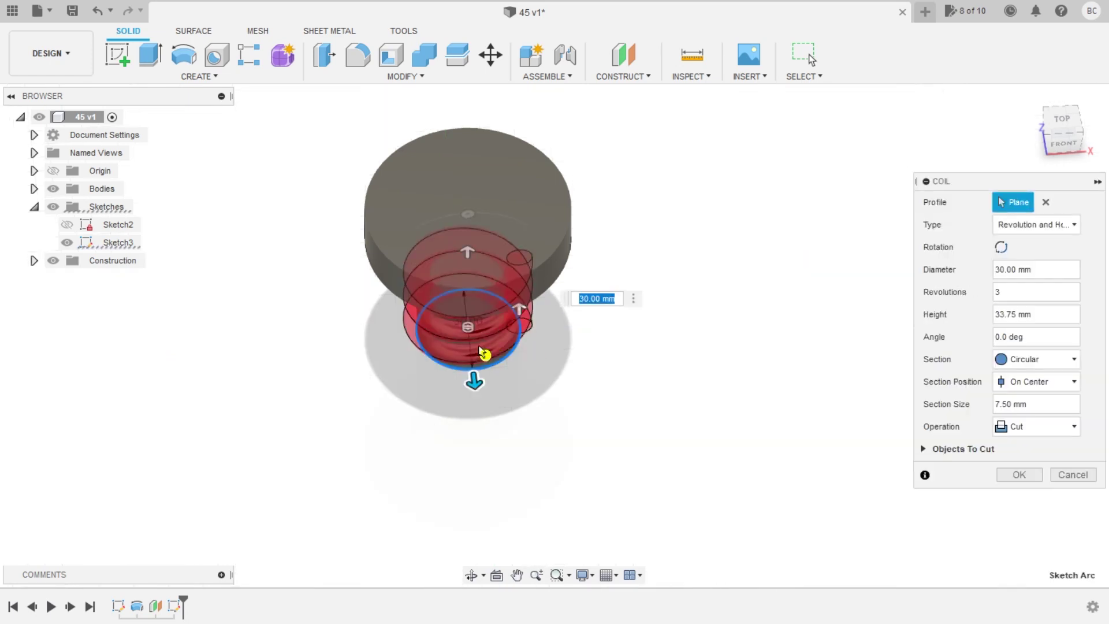
pyautogui.keyDown('shift'); pyautogui.moveTo(482, 354); pyautogui.dragTo(578, 319, button='middle'); pyautogui.keyUp('shift')
pyautogui.scroll(2, 578, 320)
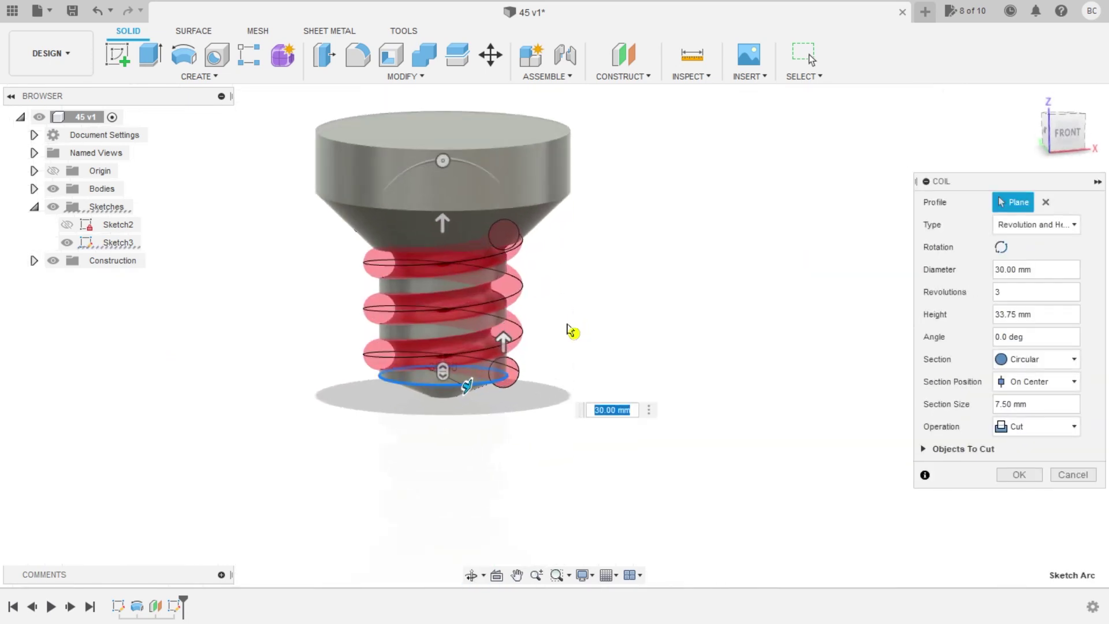
pyautogui.hotkey('alt', 'Tab')
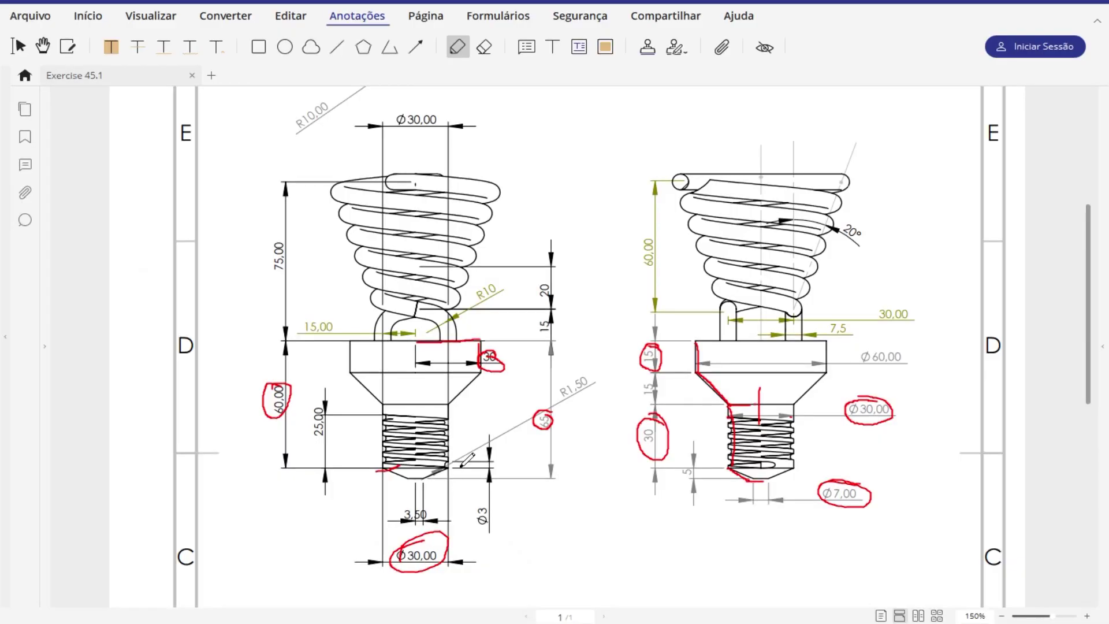
pyautogui.moveTo(488, 504); pyautogui.dragTo(475, 513)
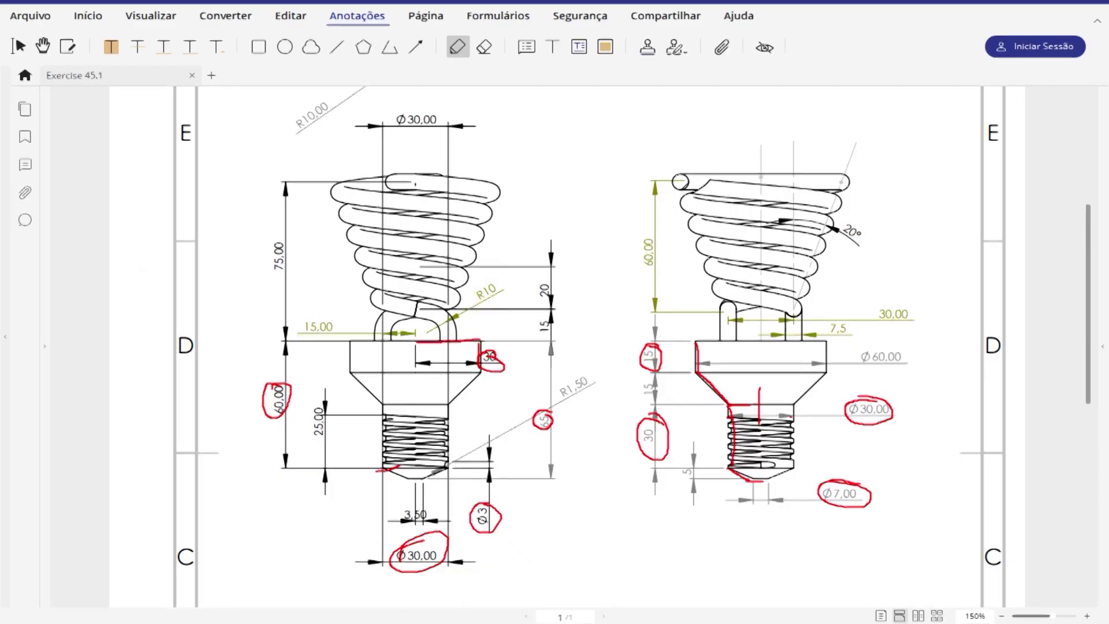
pyautogui.hotkey('alt', 'Tab')
pyautogui.moveTo(1034, 403); pyautogui.dragTo(960, 406)
pyautogui.write('3')
pyautogui.scroll(1, 568, 325)
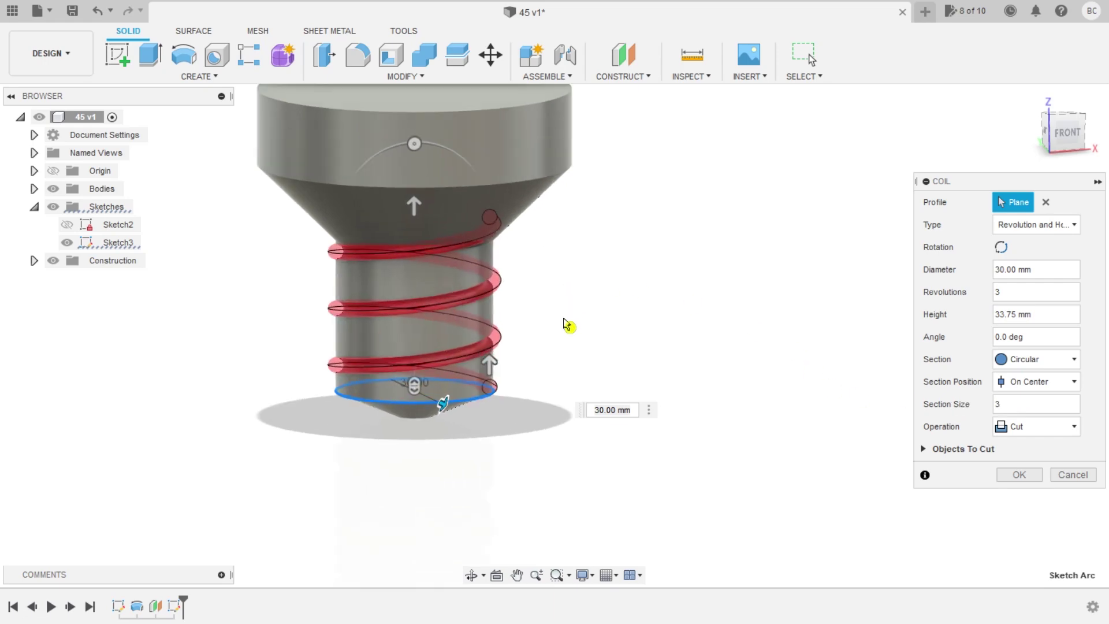
# Step: Set the coil to Revolution and Pitch, 5 turns at pitch 5, and cut the groove
pyautogui.hotkey('alt', 'Tab')
pyautogui.scroll(-5, 431, 436)
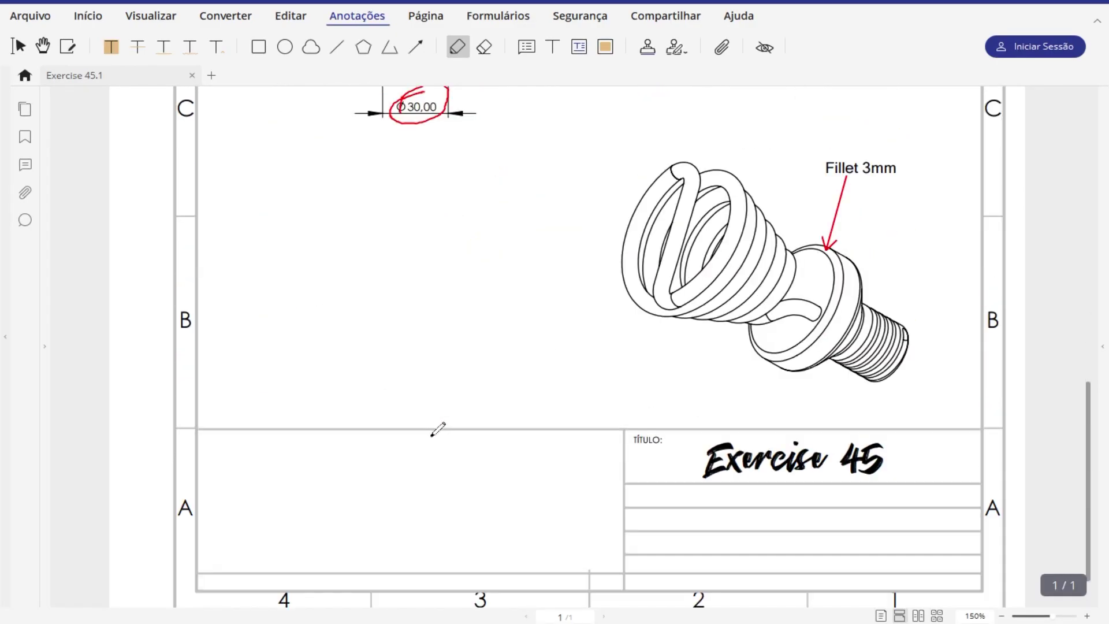
pyautogui.scroll(4, 443, 413)
pyautogui.scroll(-1, 430, 267)
pyautogui.keyDown('ctrl'); pyautogui.scroll(3, 404, 271); pyautogui.keyUp('ctrl')
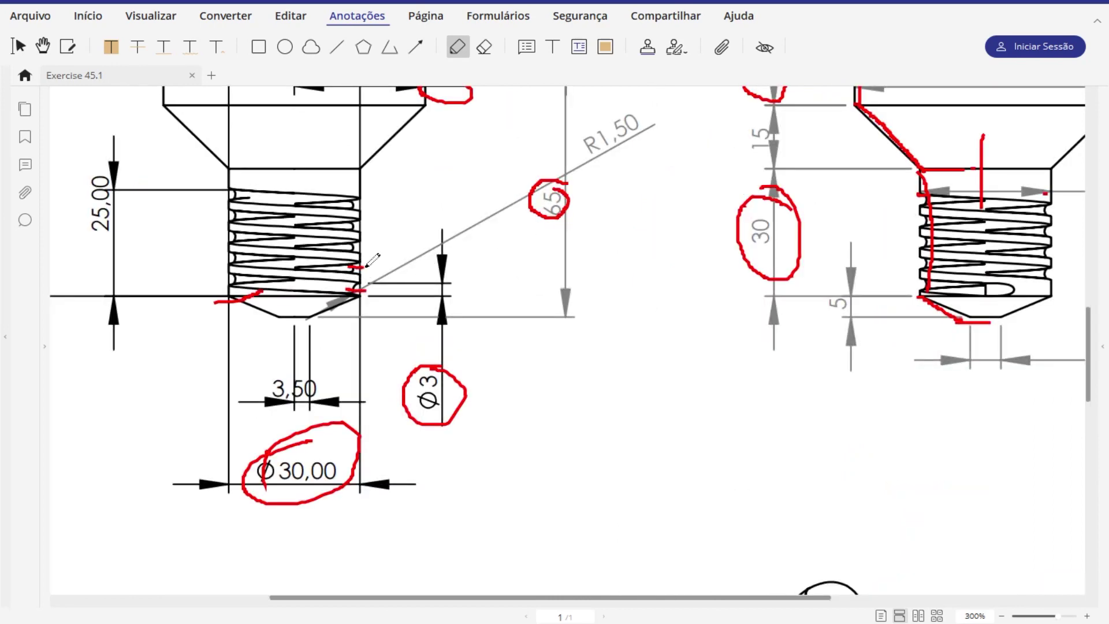
pyautogui.moveTo(376, 226); pyautogui.dragTo(353, 227)
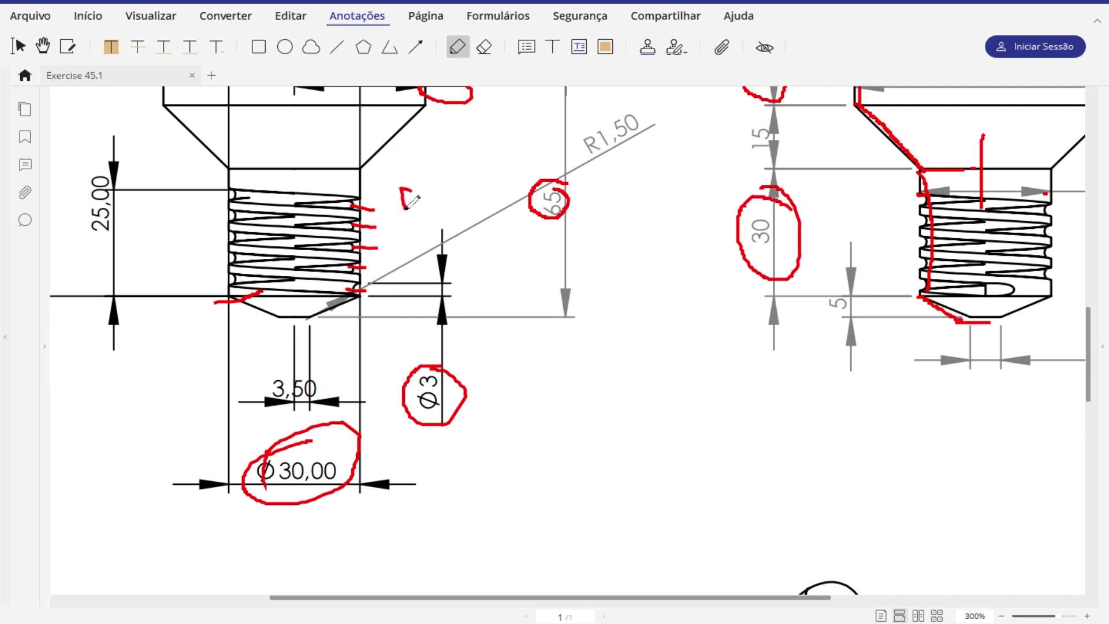
pyautogui.moveTo(406, 206); pyautogui.dragTo(400, 226)
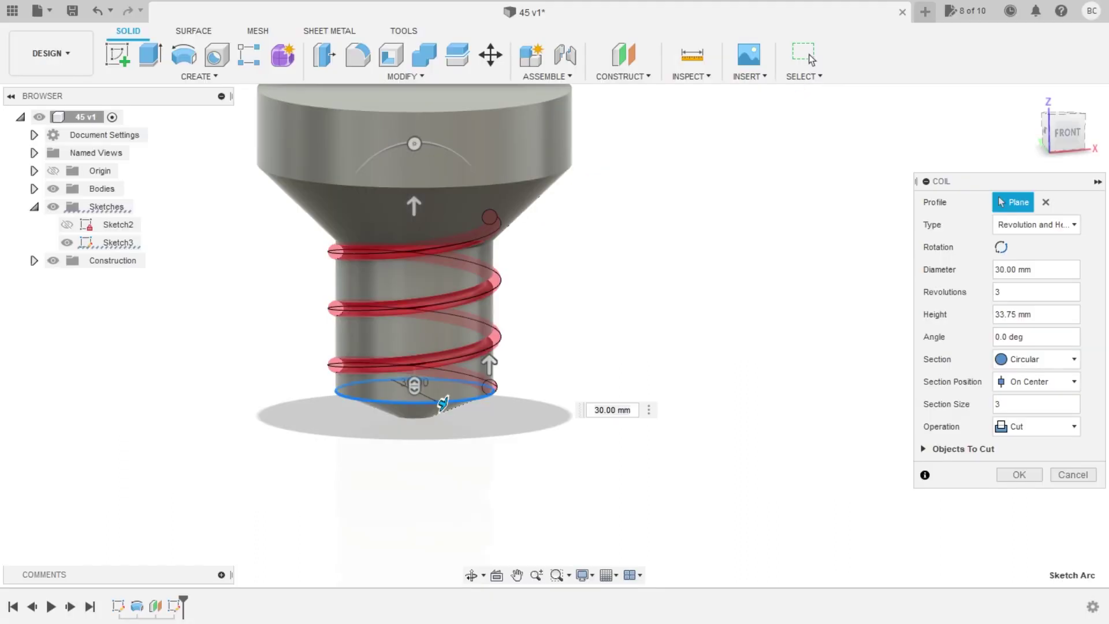
pyautogui.moveTo(1017, 290); pyautogui.dragTo(964, 297)
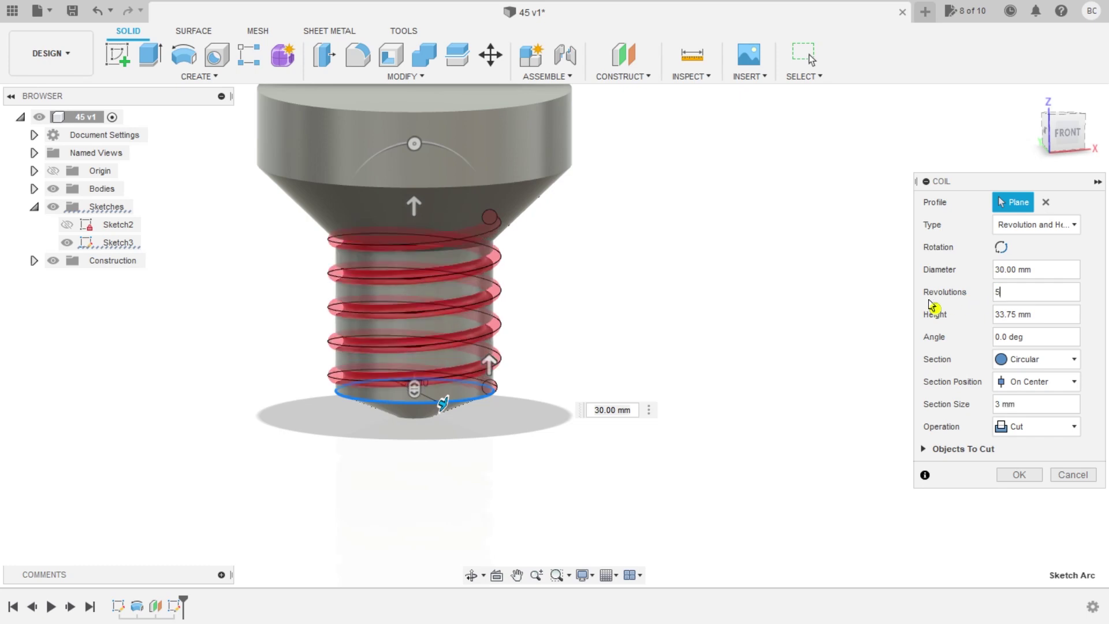
pyautogui.moveTo(1035, 313)
pyautogui.write('5')
pyautogui.moveTo(1042, 314); pyautogui.dragTo(989, 321)
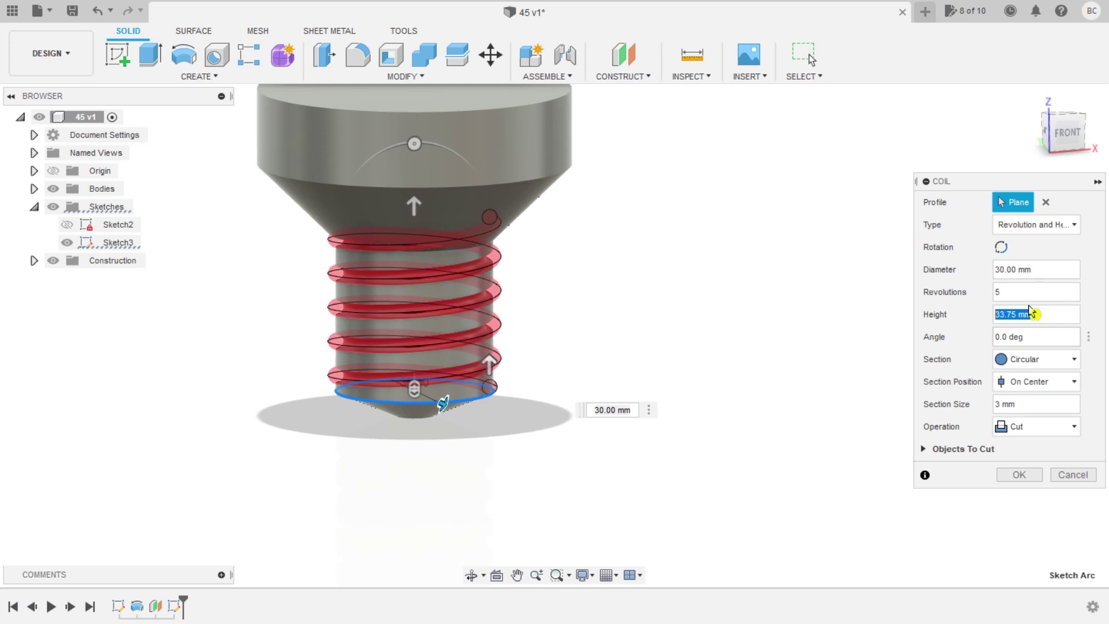
pyautogui.click(1054, 225)
pyautogui.click(1044, 262)
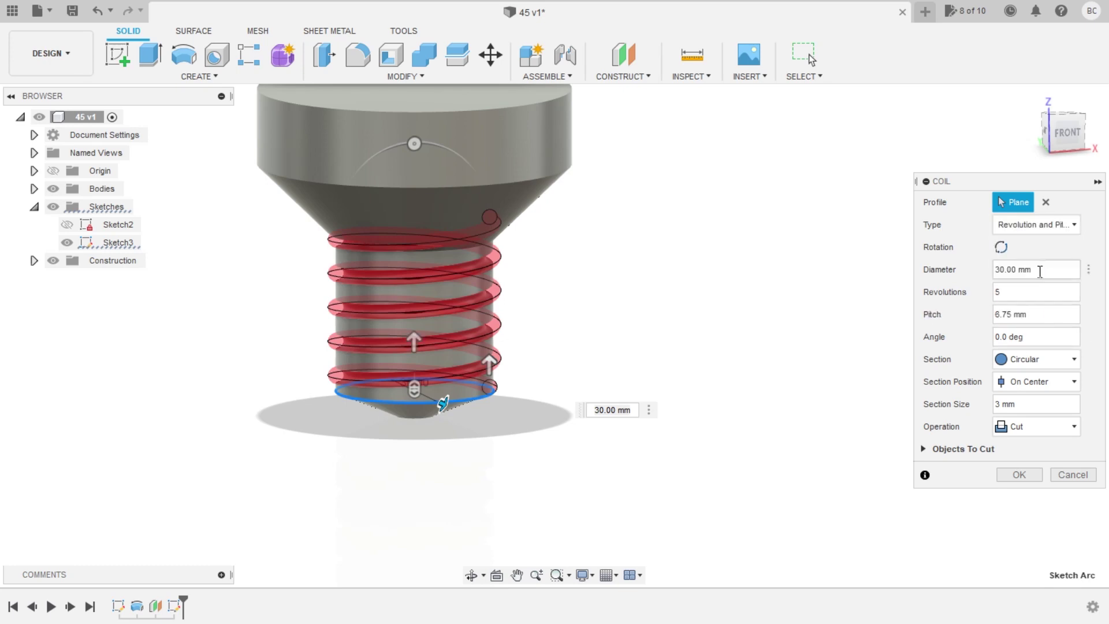
pyautogui.moveTo(1034, 314); pyautogui.dragTo(975, 315)
pyautogui.write('5')
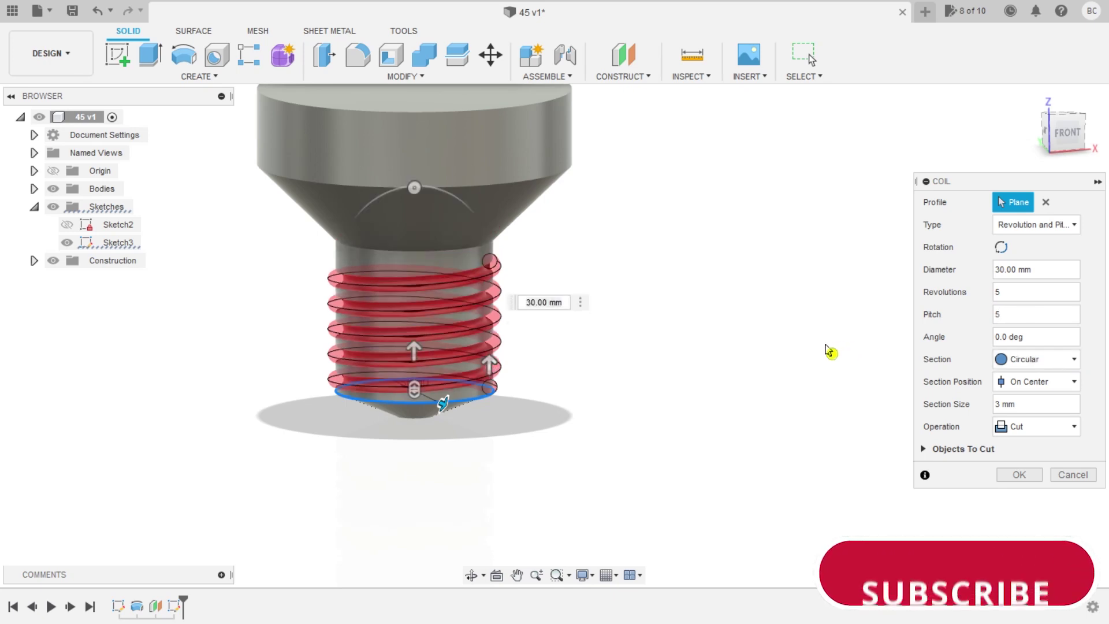
pyautogui.keyDown('shift'); pyautogui.moveTo(675, 369); pyautogui.dragTo(631, 362, button='middle'); pyautogui.keyUp('shift')
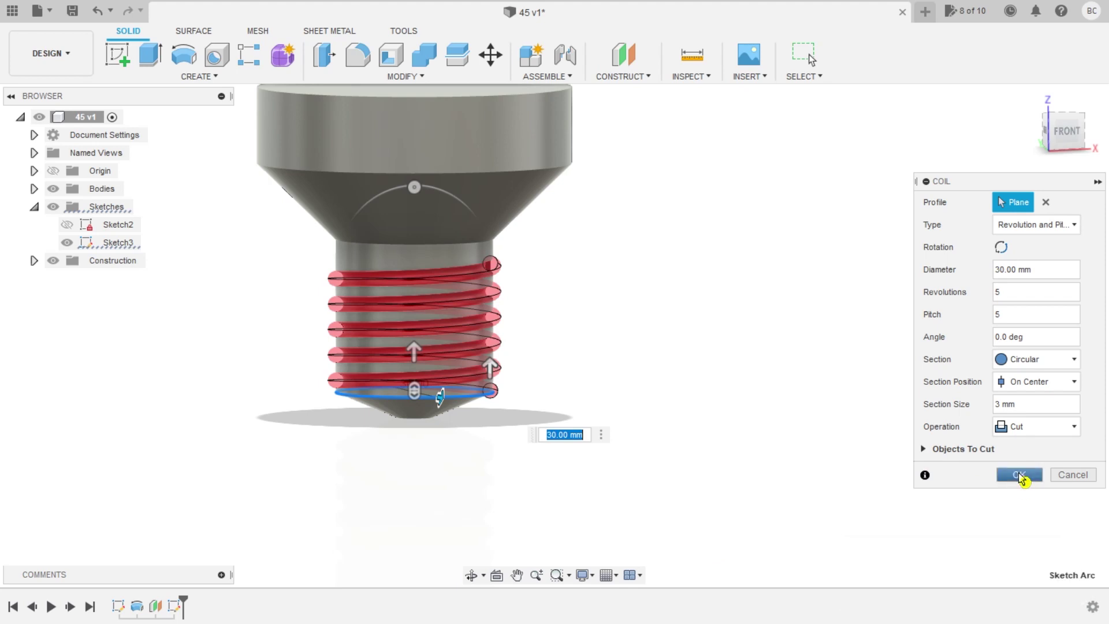
pyautogui.click(1021, 478)
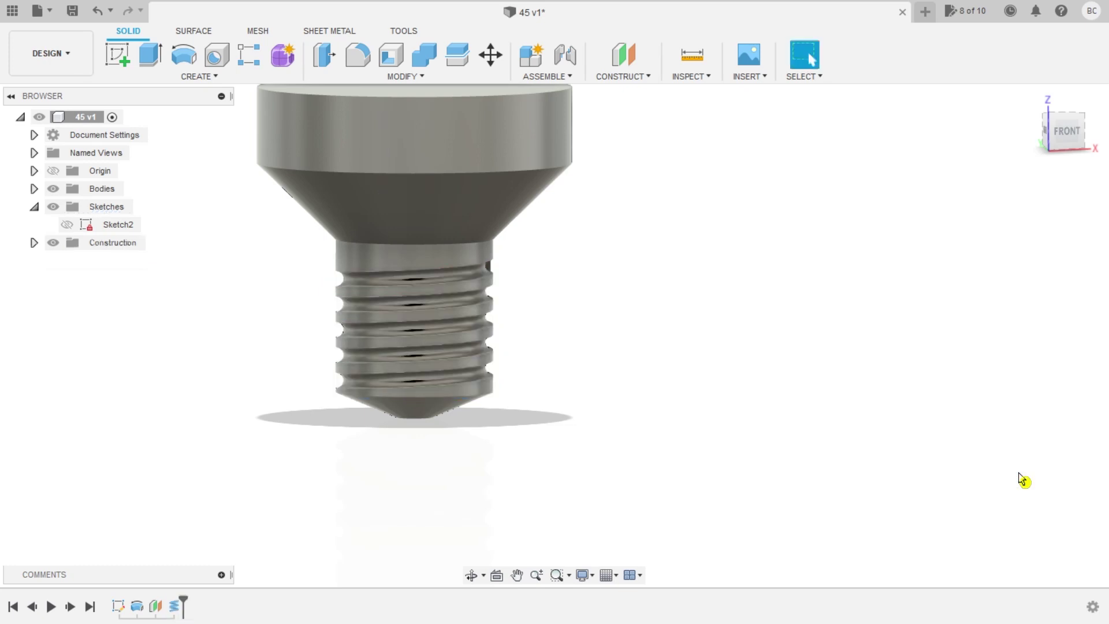
# Step: Sketch the upper thread-end face and extrude-cut it 62 mm to open the groove
pyautogui.keyDown('shift'); pyautogui.moveTo(599, 411); pyautogui.dragTo(557, 411, button='middle'); pyautogui.keyUp('shift')
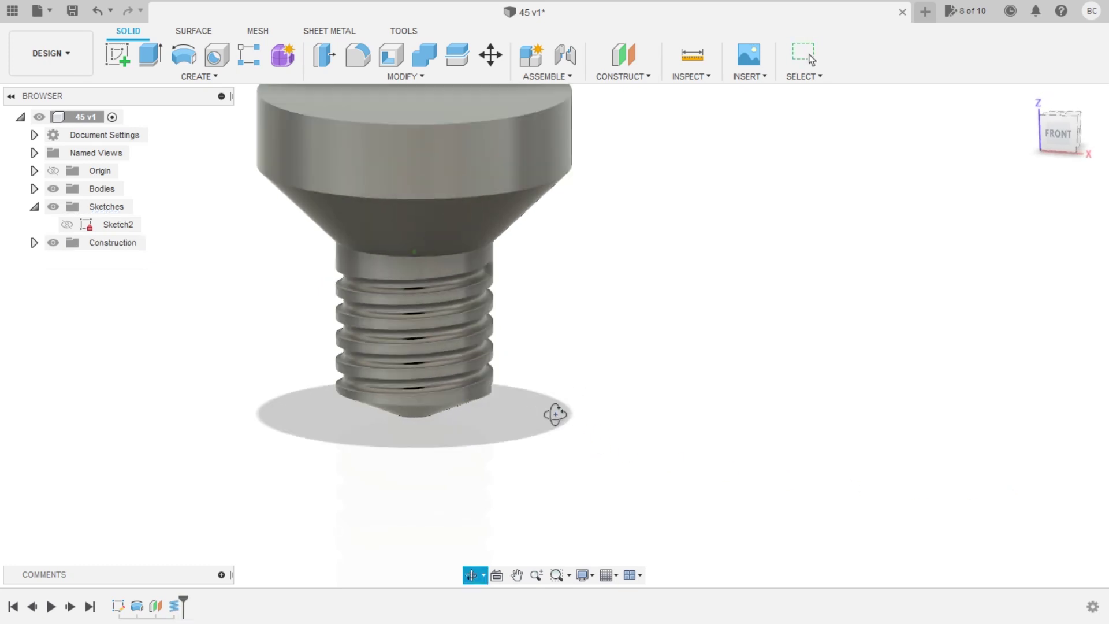
pyautogui.scroll(3, 472, 259)
pyautogui.click(458, 199)
pyautogui.click(118, 52)
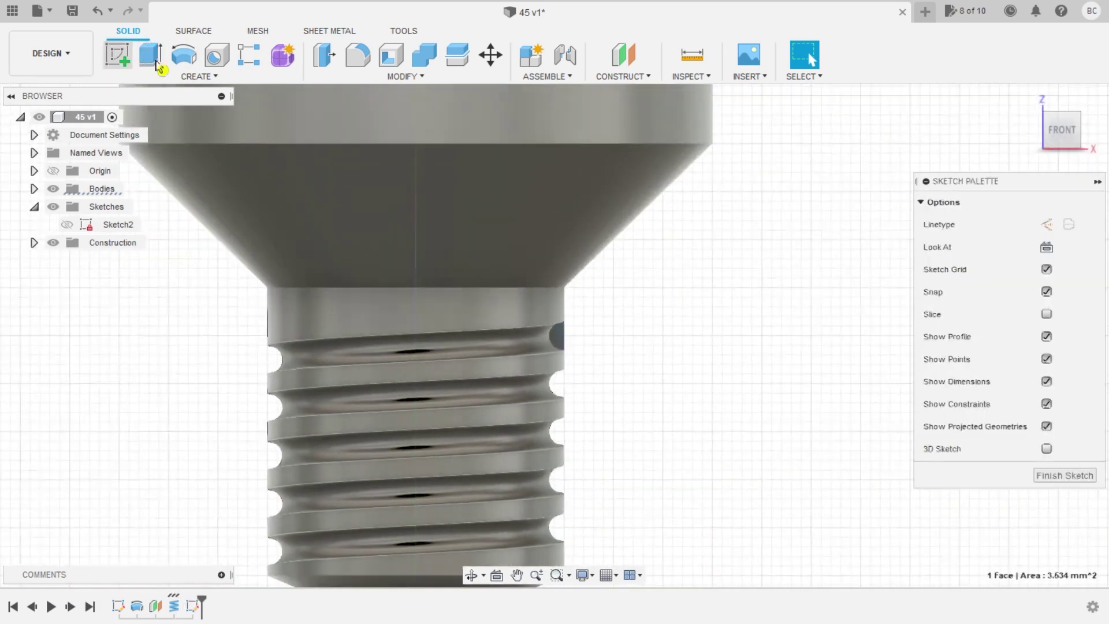
pyautogui.click(1029, 55)
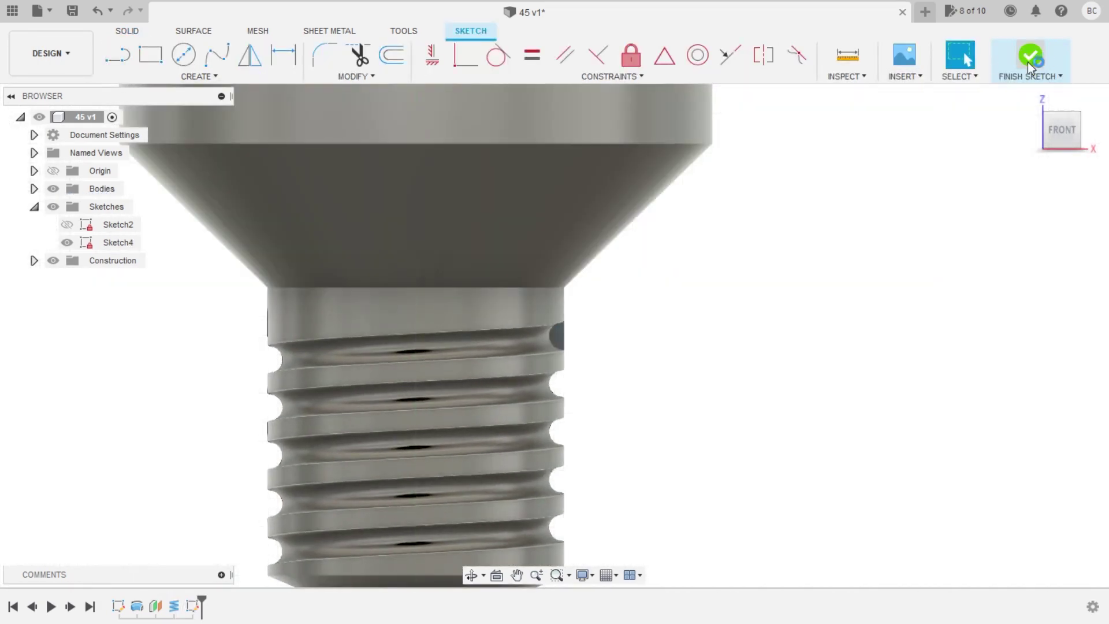
pyautogui.click(459, 199)
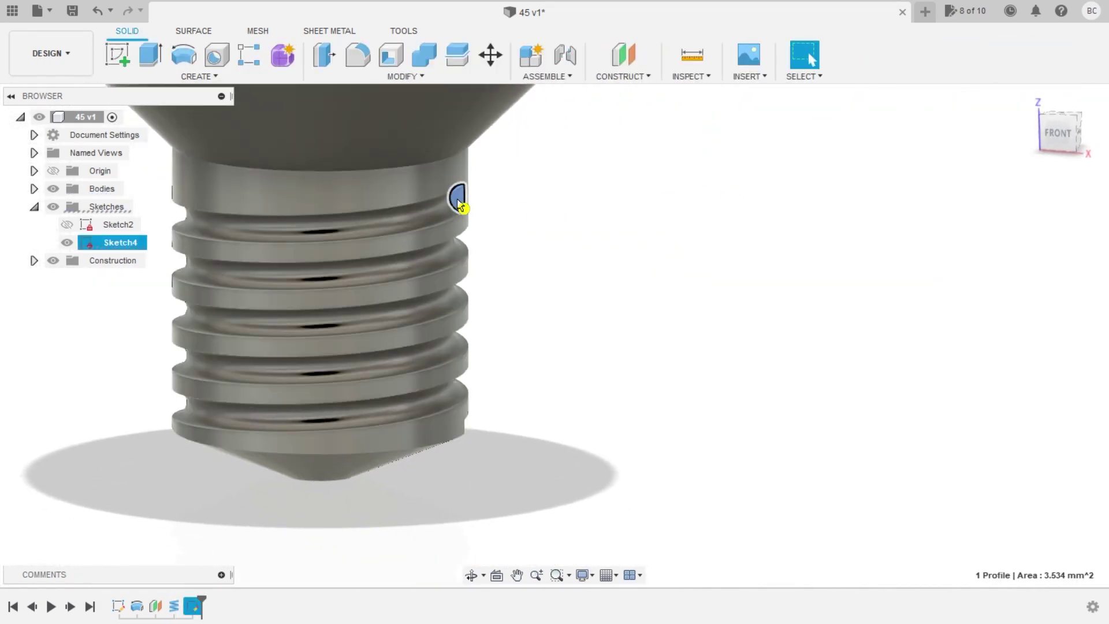
pyautogui.click(155, 56)
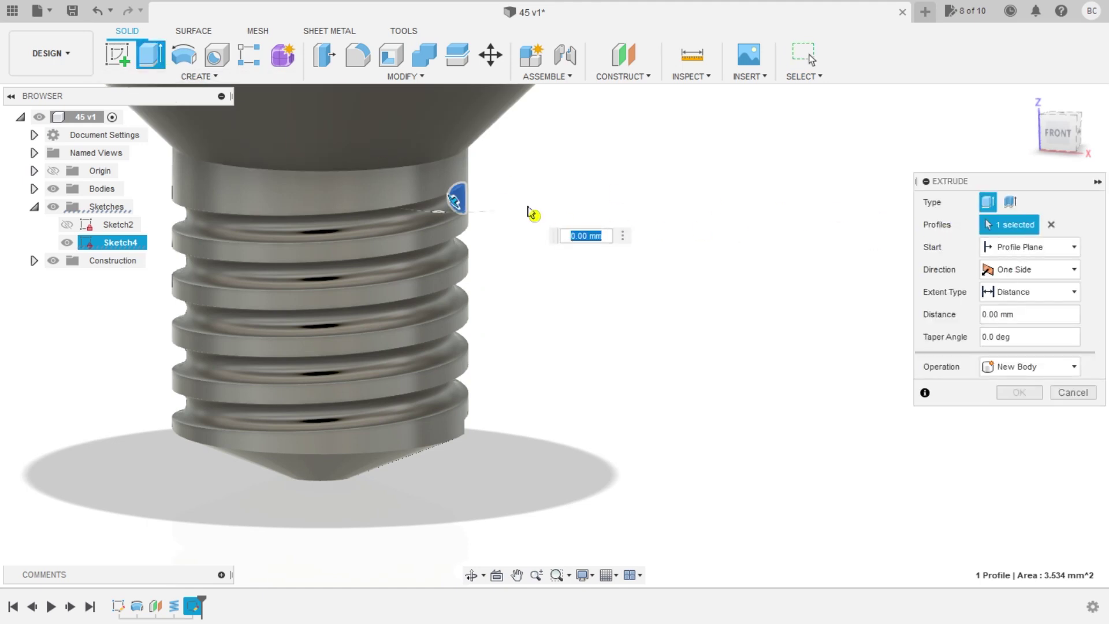
pyautogui.moveTo(453, 198)
pyautogui.mouseDown()
pyautogui.moveTo(503, 150)
pyautogui.moveTo(596, 154)
pyautogui.mouseUp()
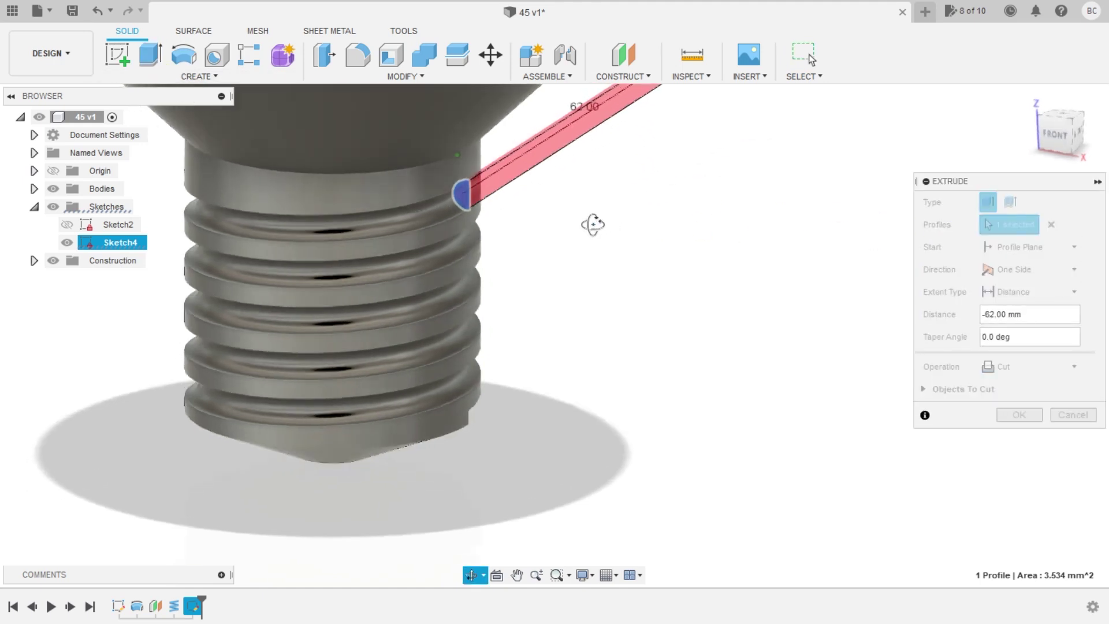
pyautogui.click(1018, 415)
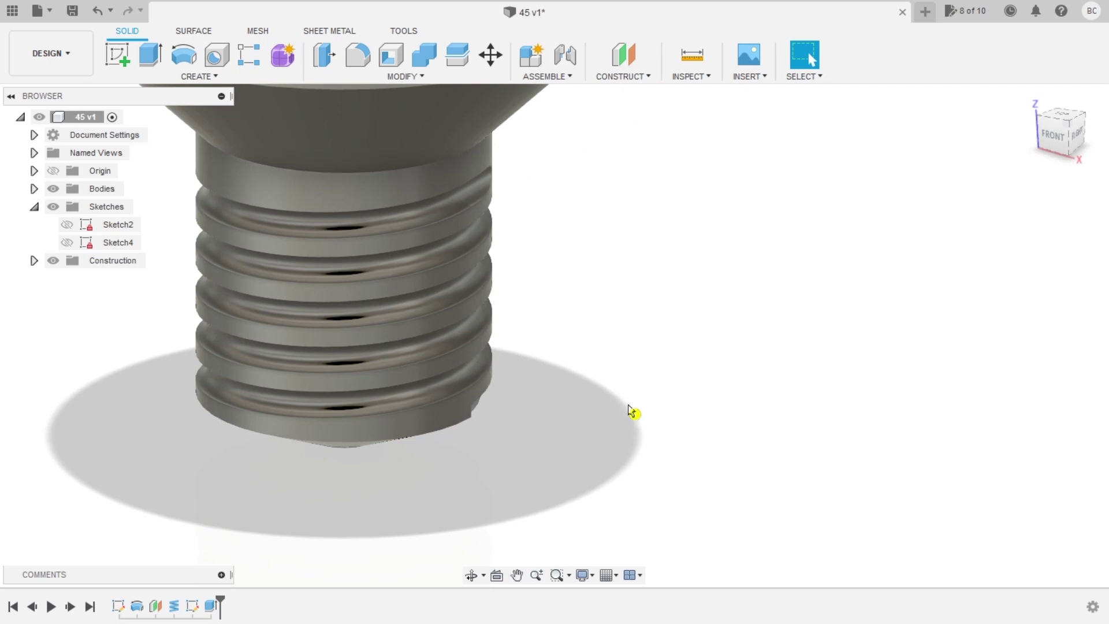
# Step: Extrude-cut the lower thread-end profile 27 mm to open the groove's other end
pyautogui.keyDown('shift'); pyautogui.moveTo(631, 410); pyautogui.dragTo(501, 404, button='middle'); pyautogui.keyUp('shift')
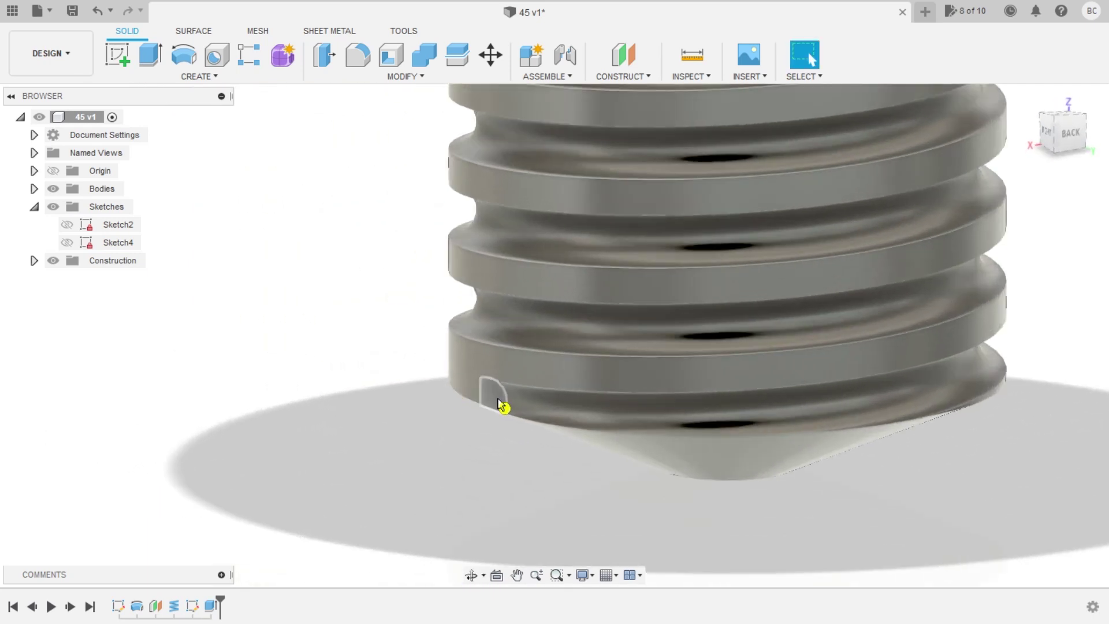
pyautogui.click(500, 403)
pyautogui.click(150, 55)
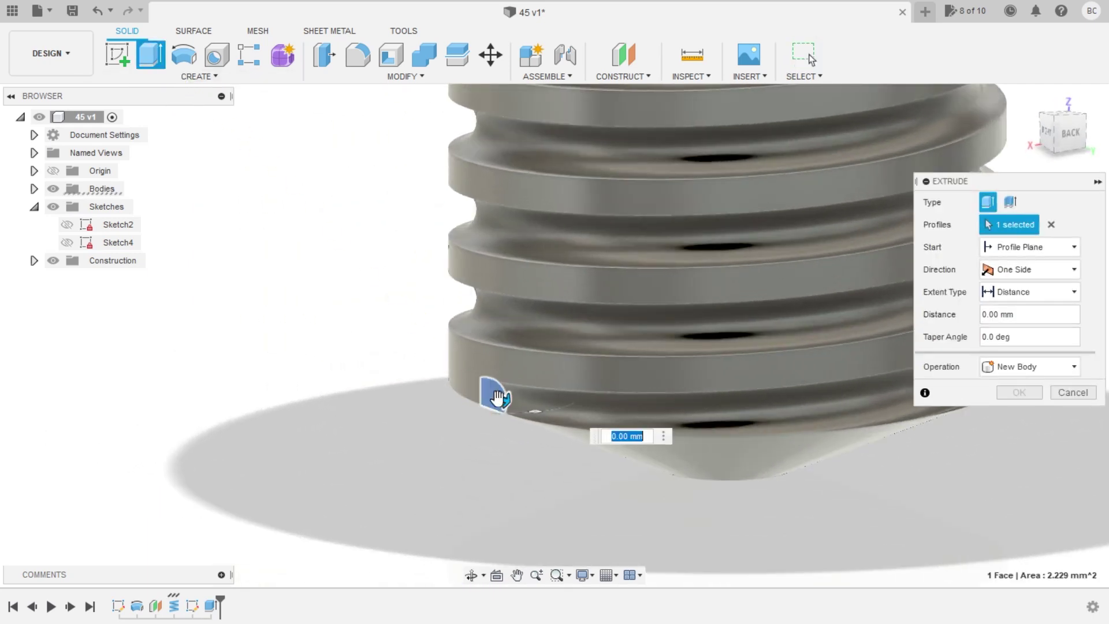
pyautogui.moveTo(497, 397); pyautogui.dragTo(253, 312)
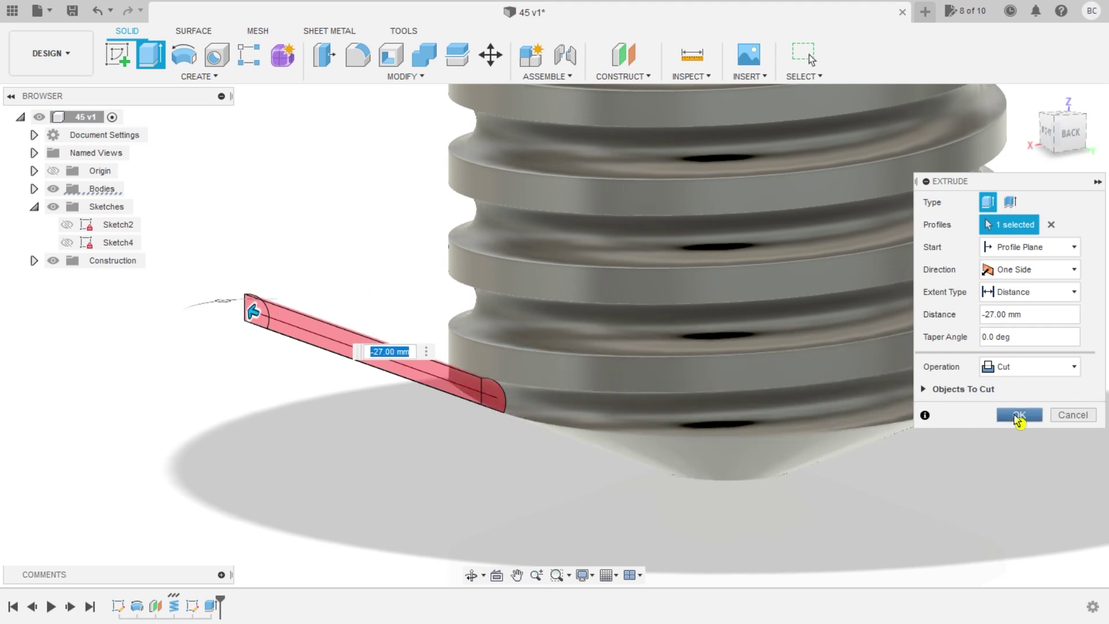
pyautogui.click(1018, 416)
pyautogui.scroll(-5, 445, 339)
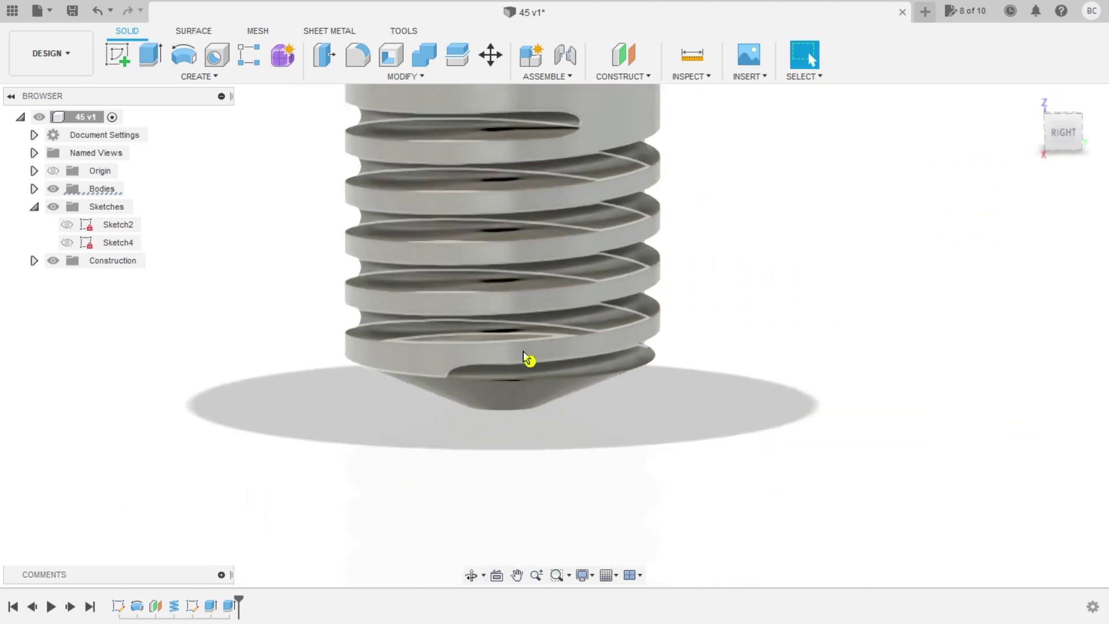
pyautogui.keyDown('shift'); pyautogui.moveTo(527, 333); pyautogui.dragTo(574, 283, button='middle'); pyautogui.keyUp('shift')
# Step: Circle the 15 dimension above the head on the reference drawing, then start an offset plane
pyautogui.click(809, 54)
pyautogui.scroll(-5, 584, 293)
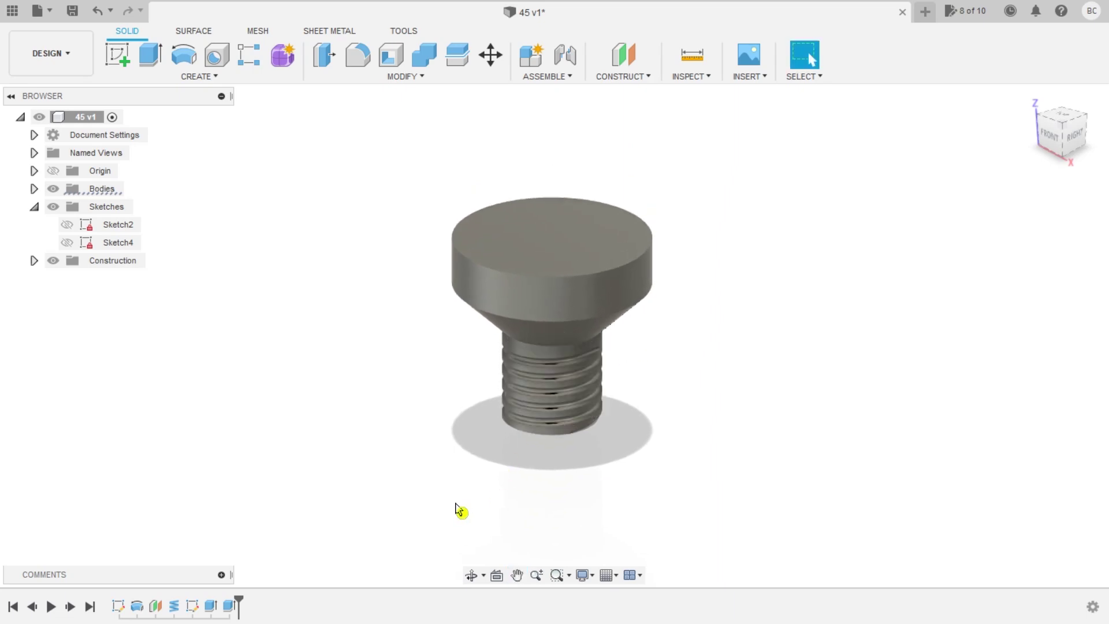
pyautogui.click(438, 621)
pyautogui.scroll(5, 456, 456)
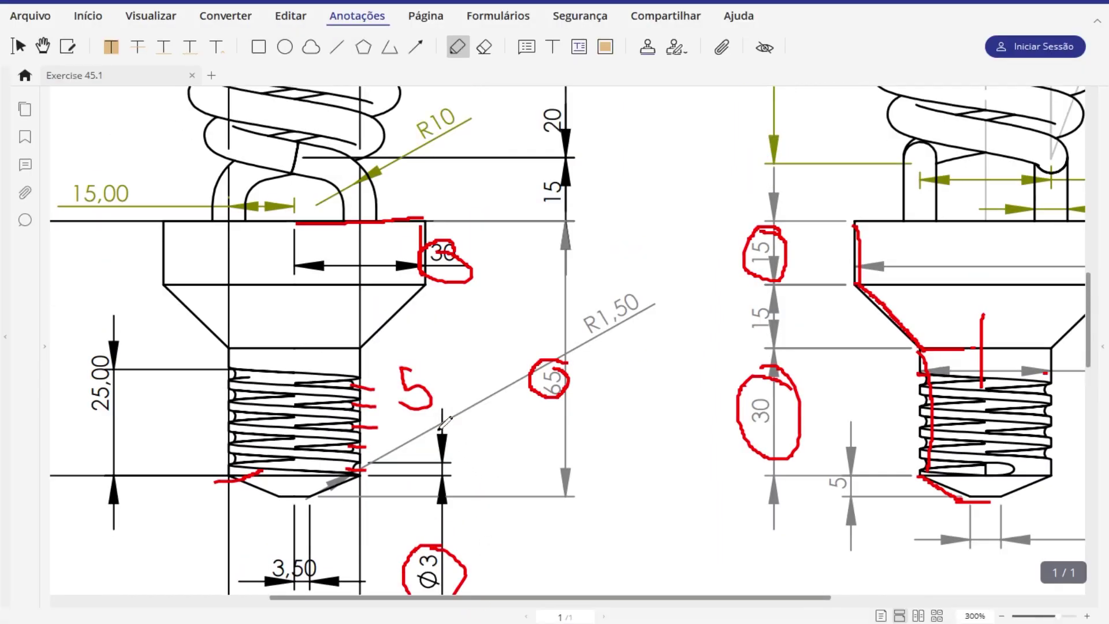
pyautogui.scroll(2, 544, 407)
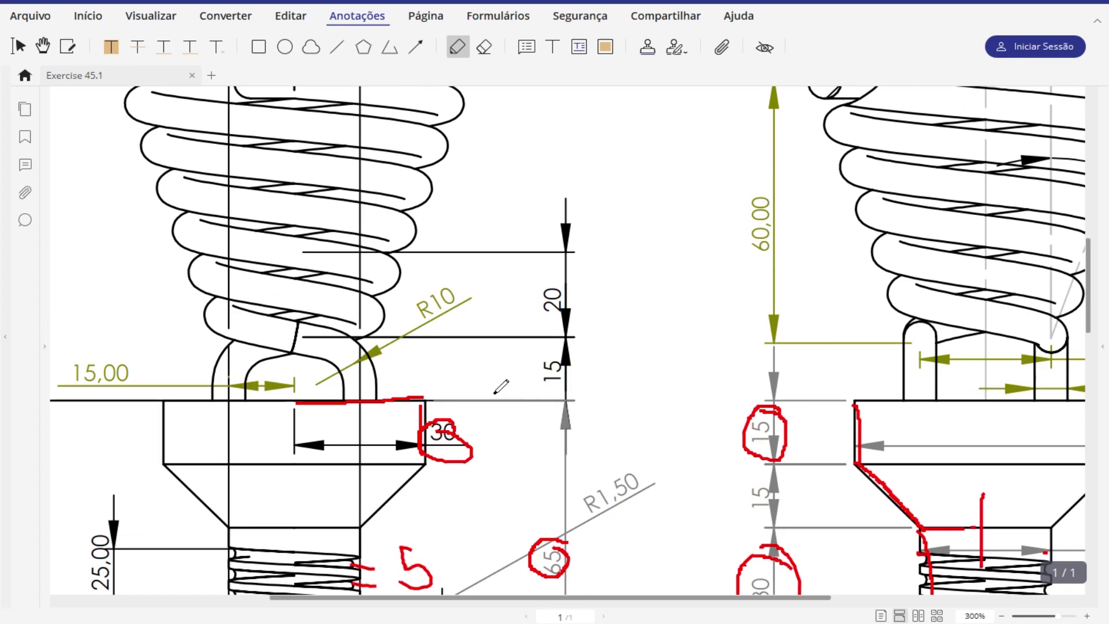
pyautogui.moveTo(577, 353)
pyautogui.mouseDown()
pyautogui.moveTo(526, 361)
pyautogui.moveTo(556, 345)
pyautogui.mouseUp()
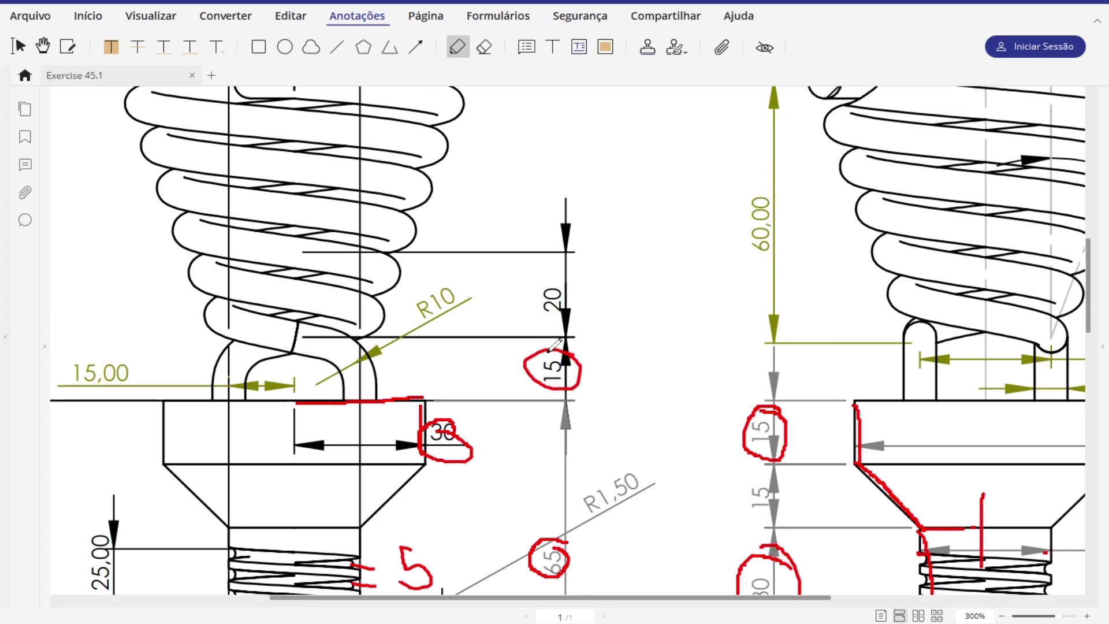
pyautogui.keyDown('ctrl'); pyautogui.scroll(-3, 560, 374); pyautogui.keyUp('ctrl')
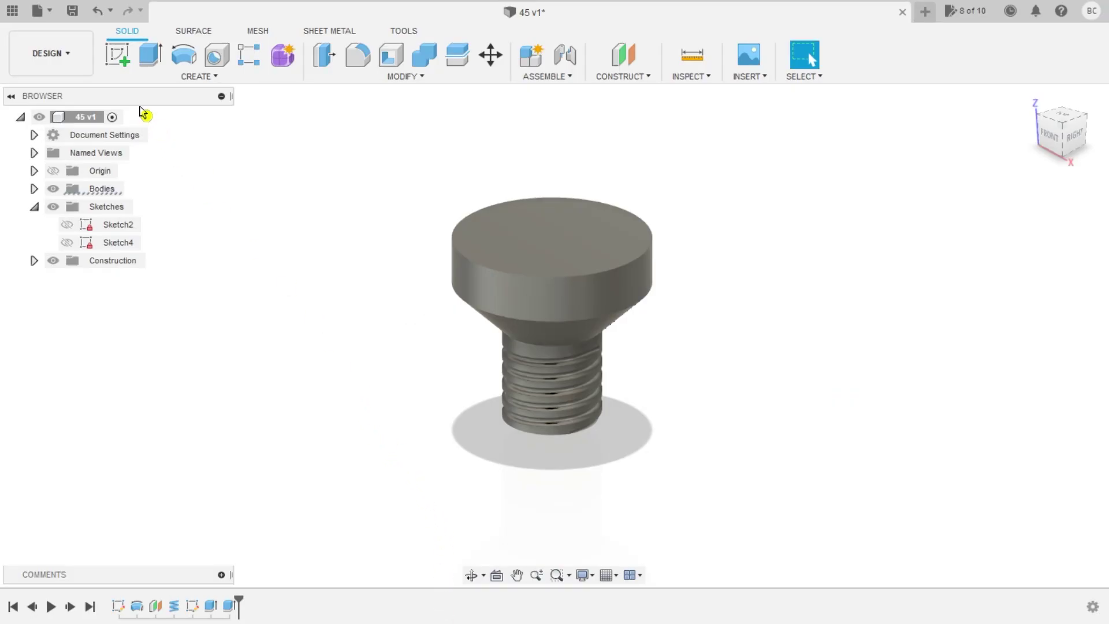
pyautogui.click(623, 55)
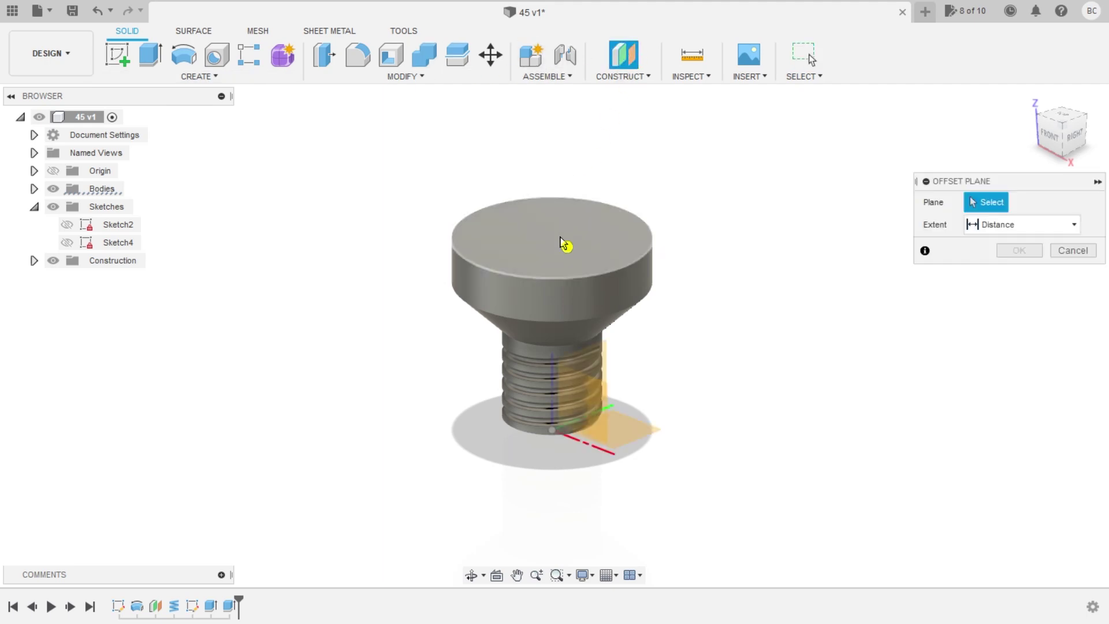
# Step: Create a construction plane 15 mm above the screw head's top face, then open Preferences
pyautogui.click(563, 245)
pyautogui.write('1')
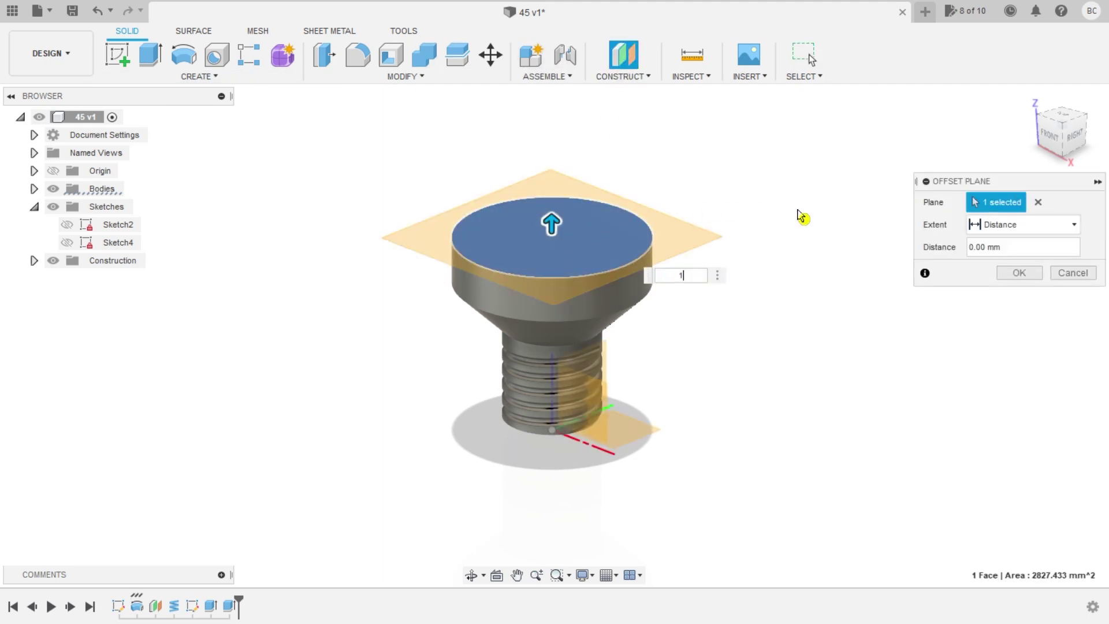
pyautogui.write('5')
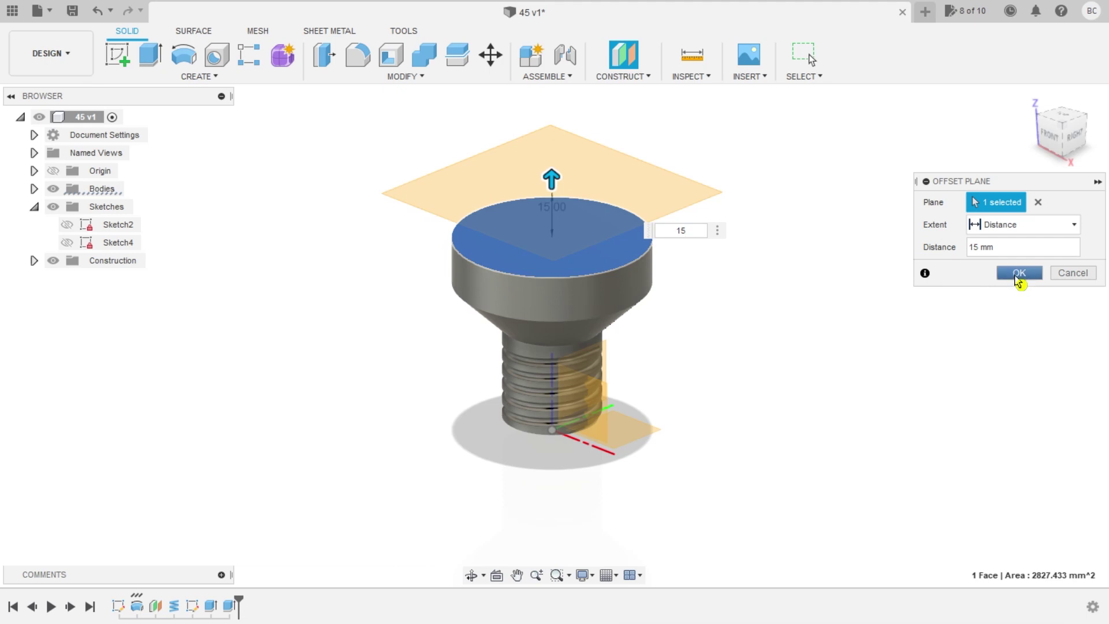
pyautogui.click(1018, 274)
pyautogui.moveTo(700, 260)
pyautogui.keyDown('shift'); pyautogui.mouseDown(button='middle')
pyautogui.moveTo(715, 254)
pyautogui.moveTo(624, 297)
pyautogui.moveTo(642, 338)
pyautogui.mouseUp(button='middle'); pyautogui.keyUp('shift')
pyautogui.scroll(-3, 698, 272)
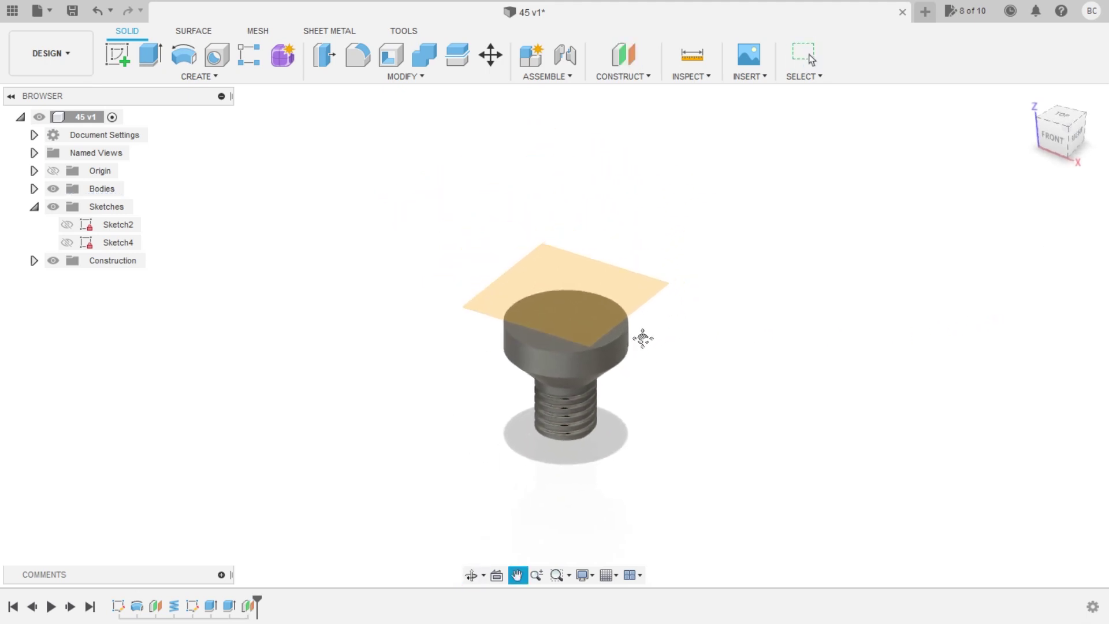
pyautogui.click(1090, 11)
pyautogui.click(1056, 51)
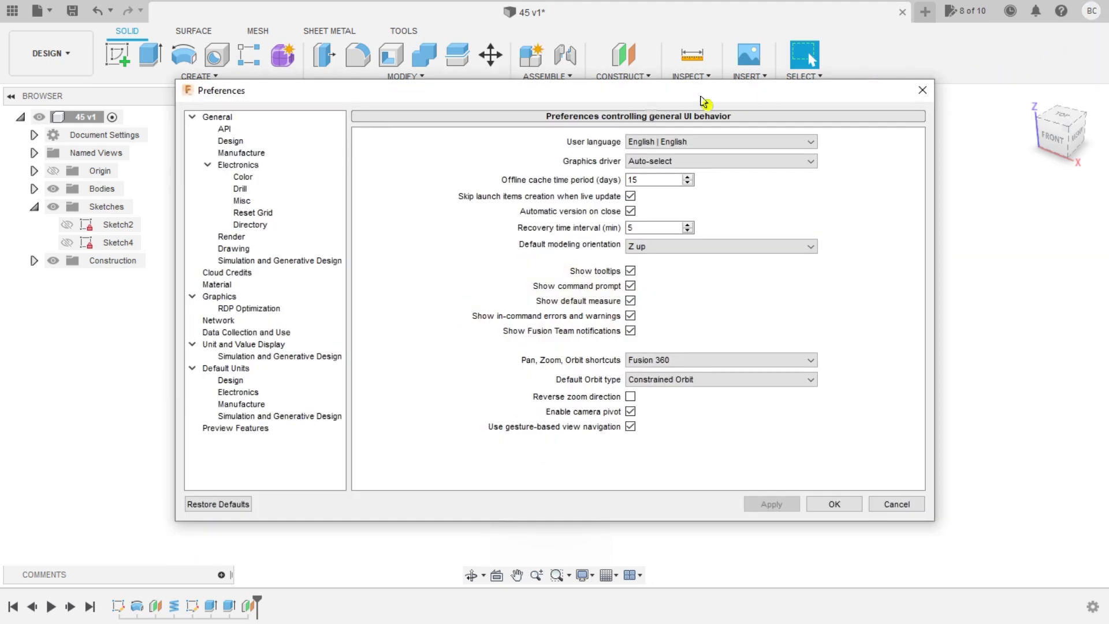
# Step: Enable 'Allow 3D sketching of lines and splines' in the Design preferences and apply it
pyautogui.click(266, 144)
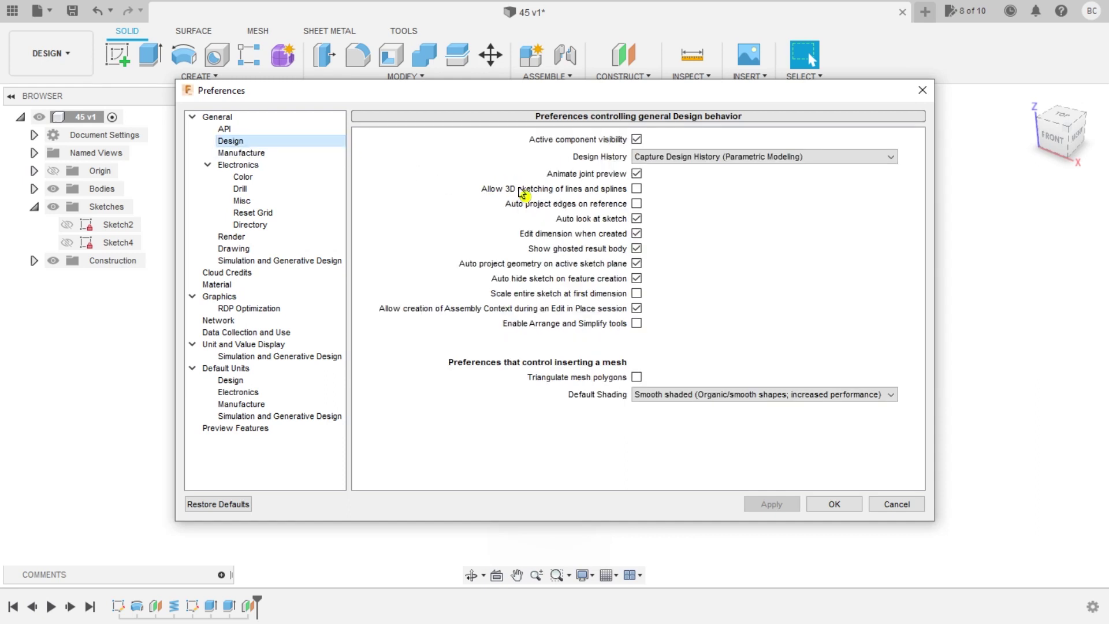
pyautogui.click(637, 189)
pyautogui.click(771, 504)
pyautogui.click(846, 505)
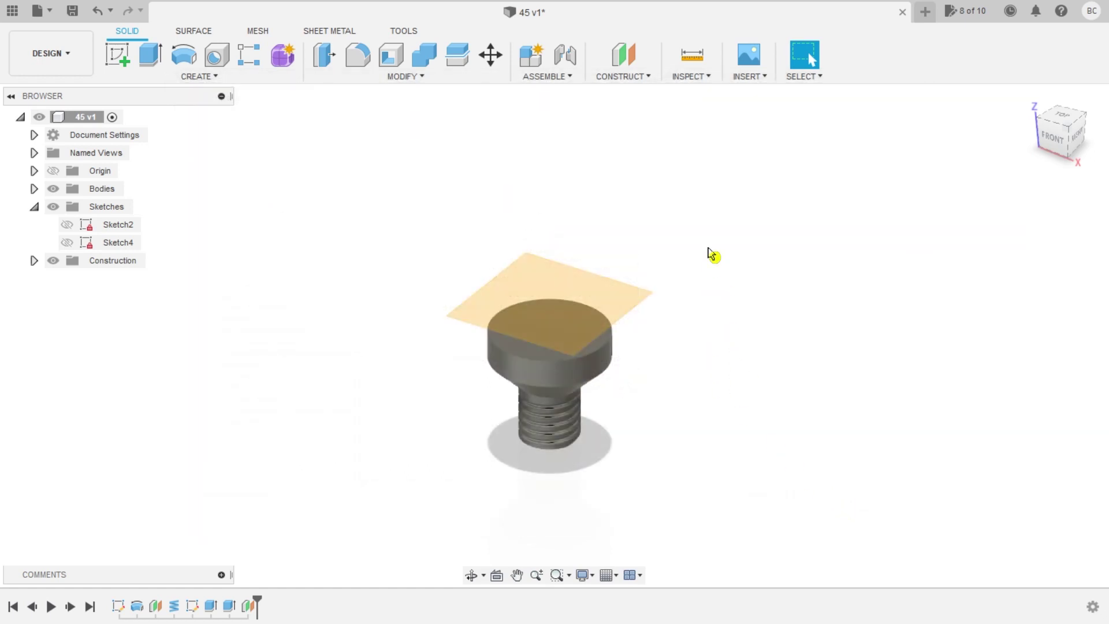
# Step: Start a coil on the offset plane, centred on the middle of the head's top face
pyautogui.click(198, 76)
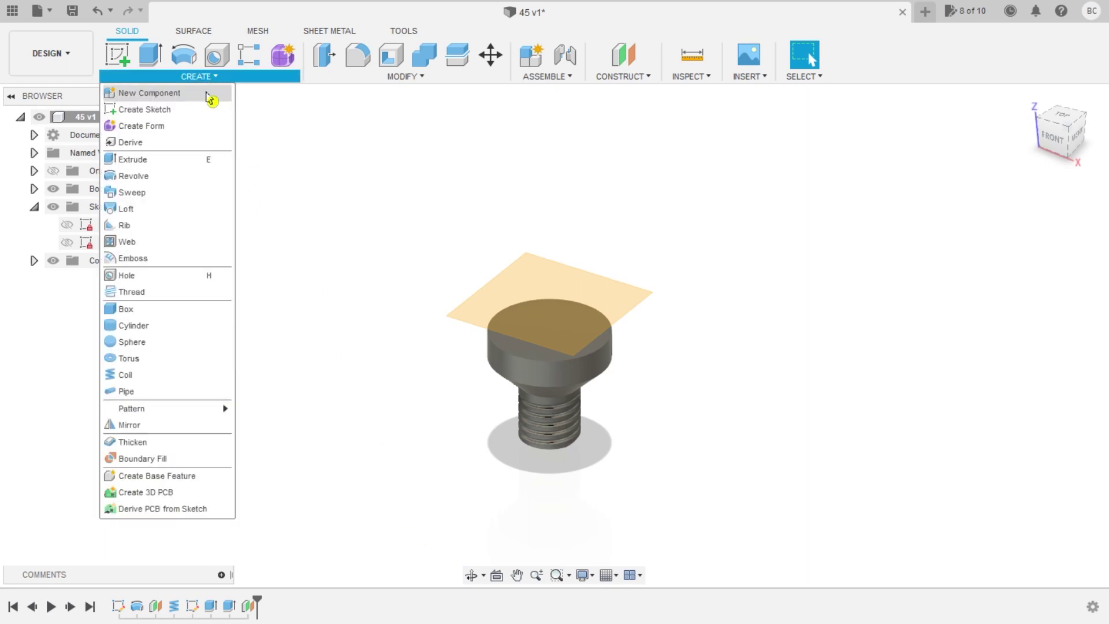
pyautogui.click(151, 359)
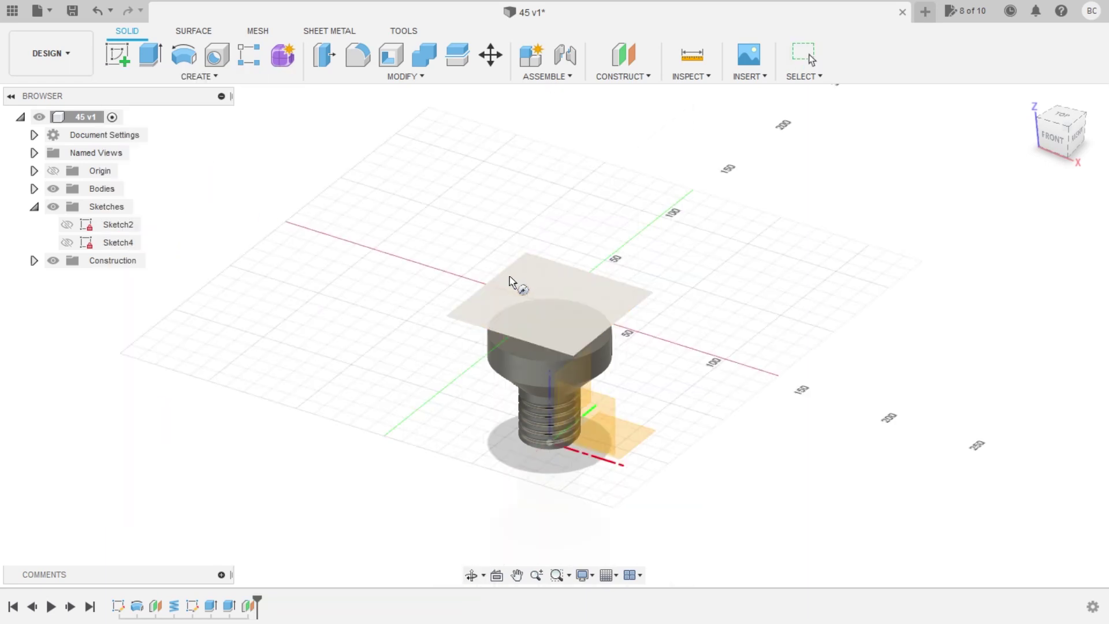
pyautogui.click(531, 286)
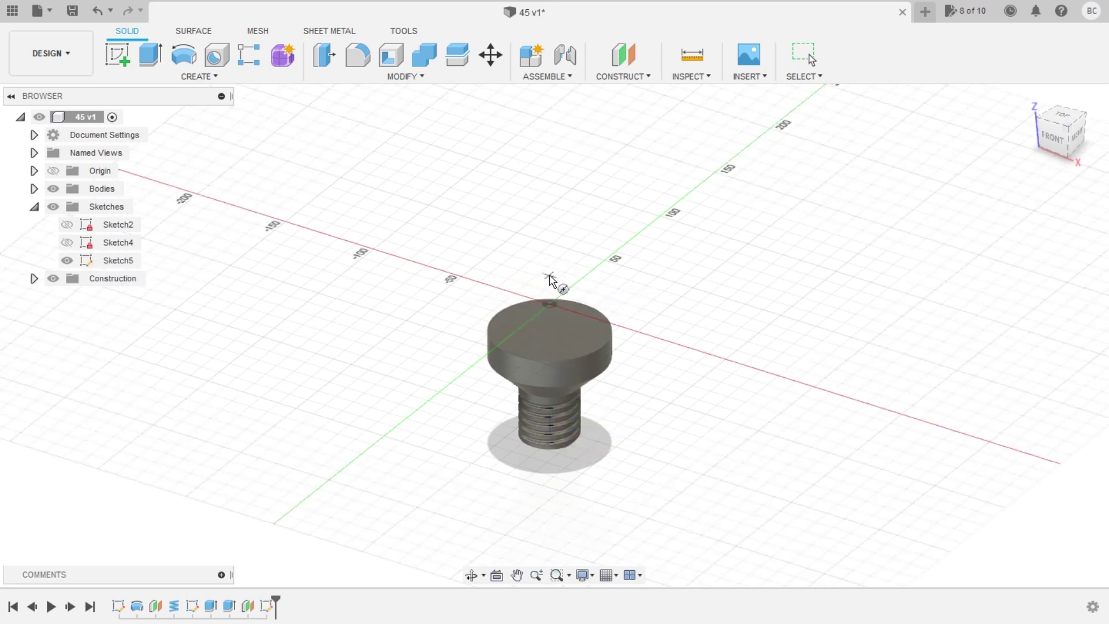
pyautogui.keyDown('shift'); pyautogui.moveTo(580, 226); pyautogui.dragTo(574, 277, button='middle'); pyautogui.keyUp('shift')
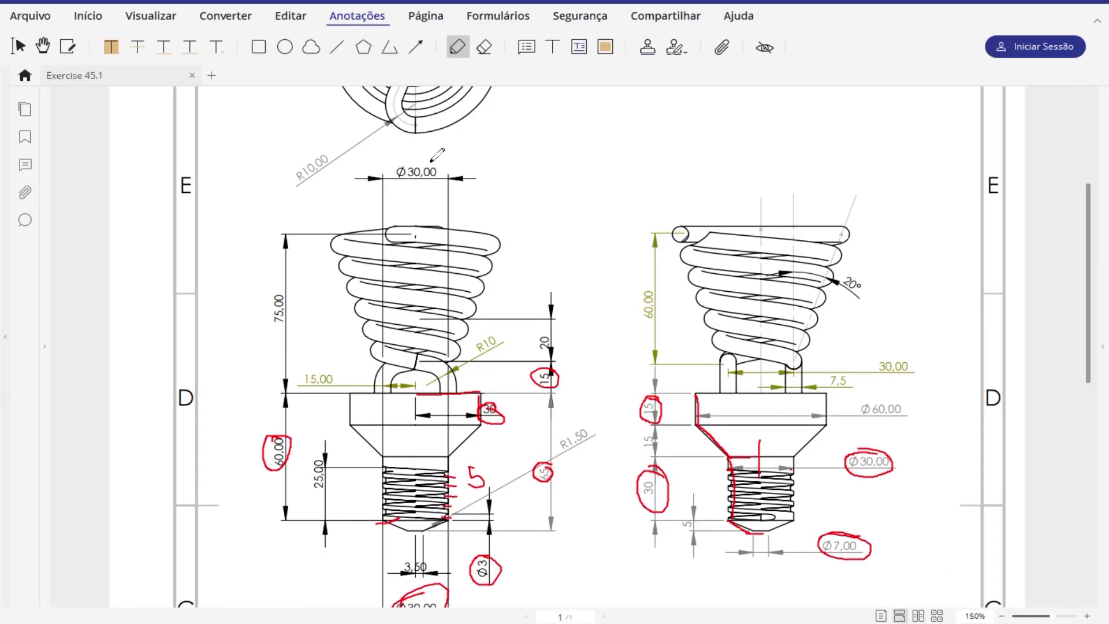
pyautogui.moveTo(431, 161)
pyautogui.mouseDown()
pyautogui.moveTo(413, 192)
pyautogui.moveTo(459, 155)
pyautogui.mouseUp()
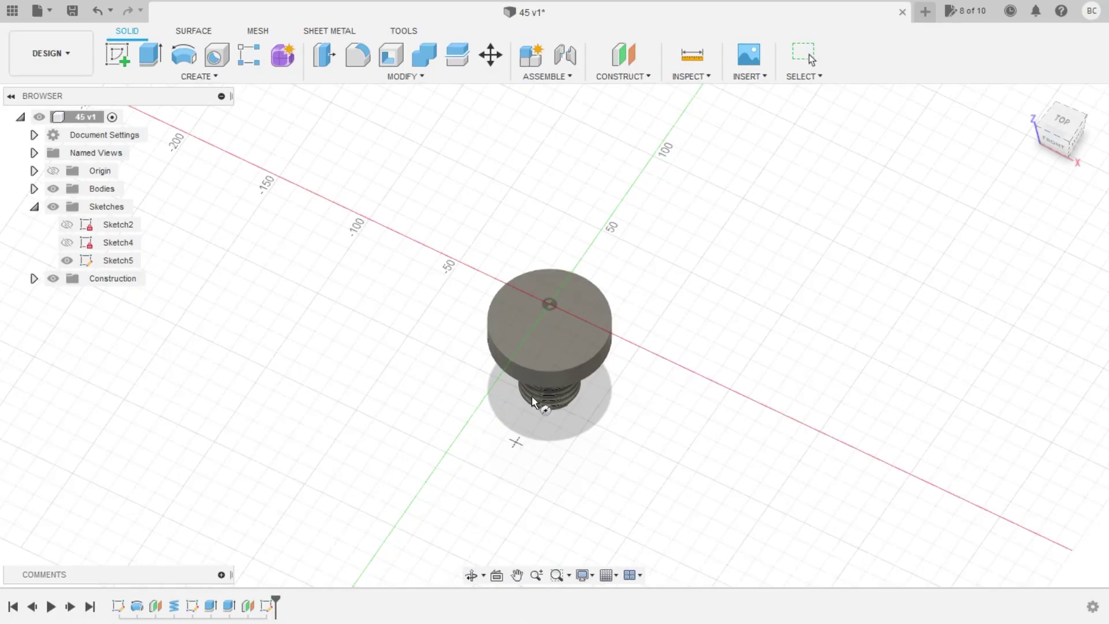
pyautogui.click(549, 303)
# Step: Give the coil a 30 mm diameter, circle the drawing's 20 dimension, and enter pitch 20
pyautogui.write('30')
pyautogui.press('Return')
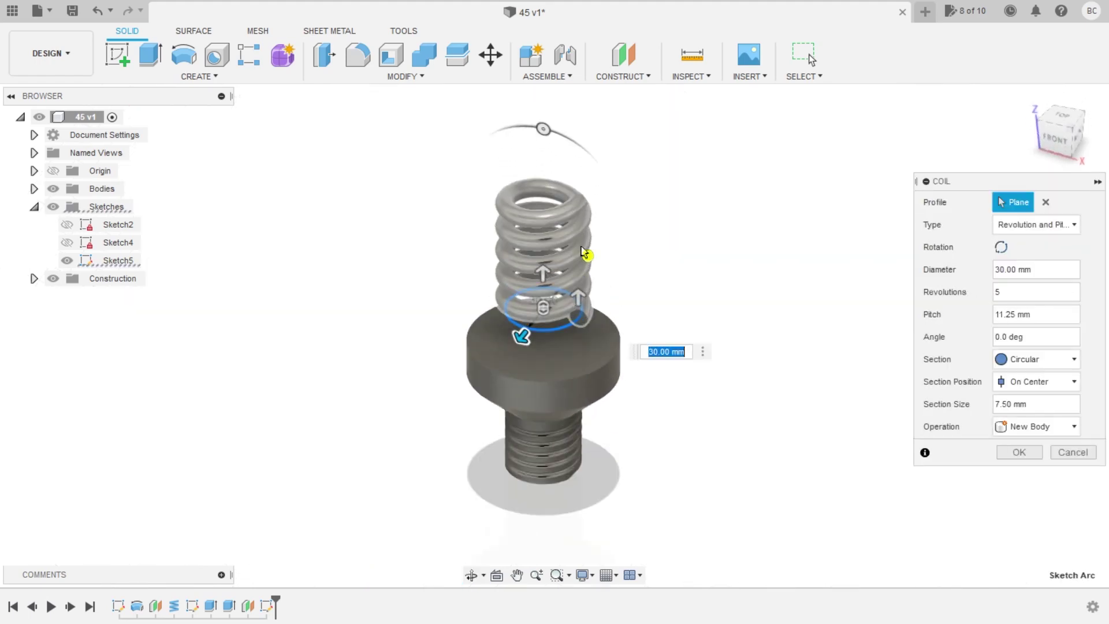
pyautogui.scroll(3, 588, 248)
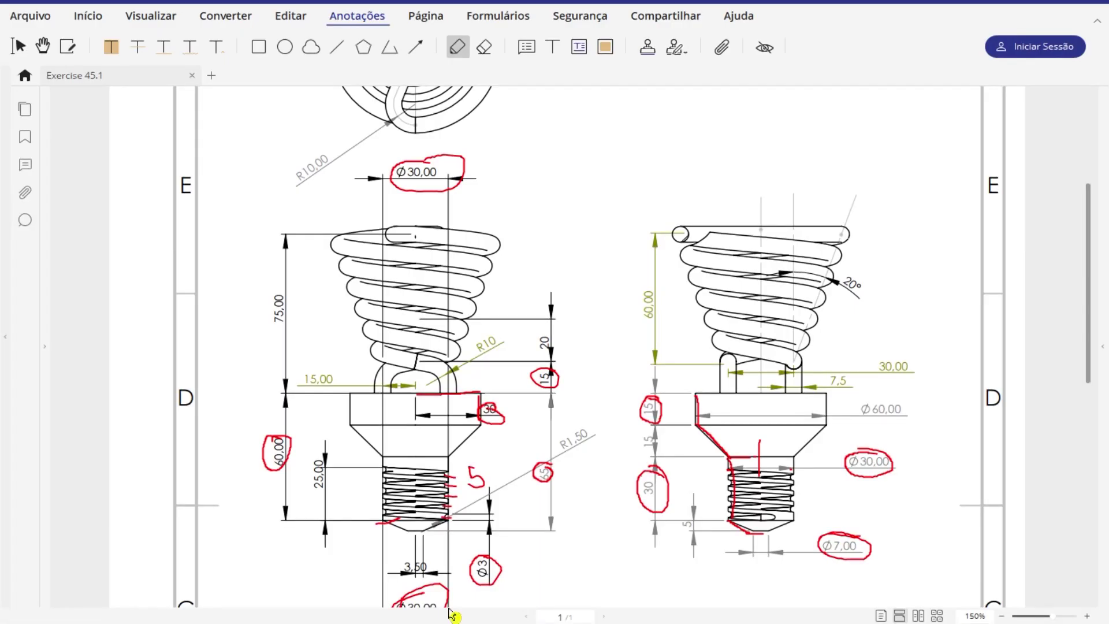
pyautogui.moveTo(530, 346); pyautogui.dragTo(525, 330)
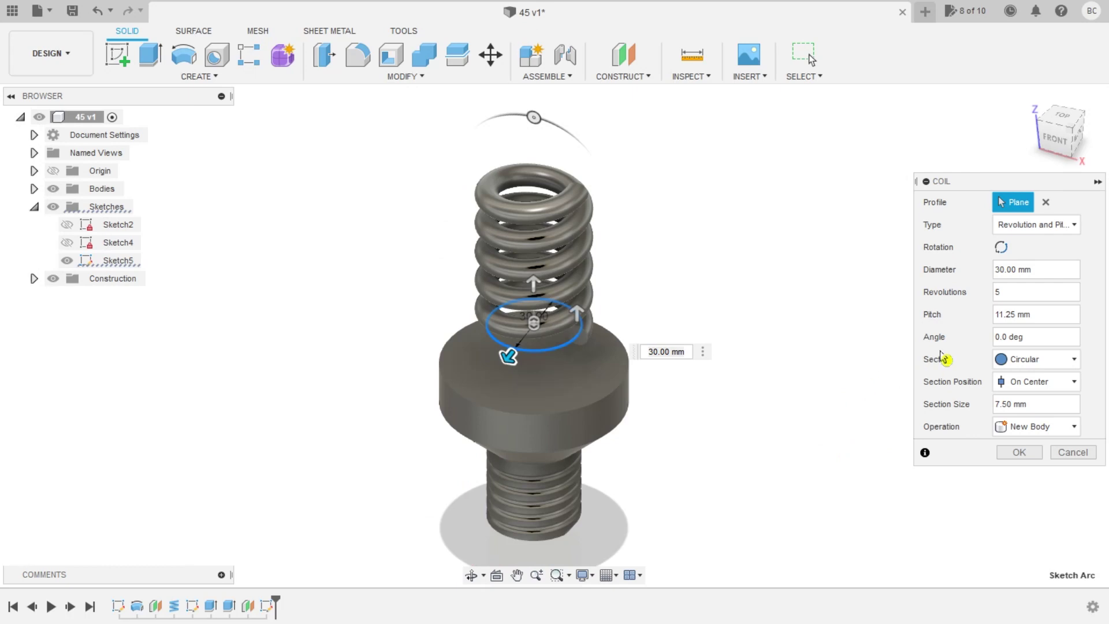
pyautogui.moveTo(1043, 314); pyautogui.dragTo(980, 323)
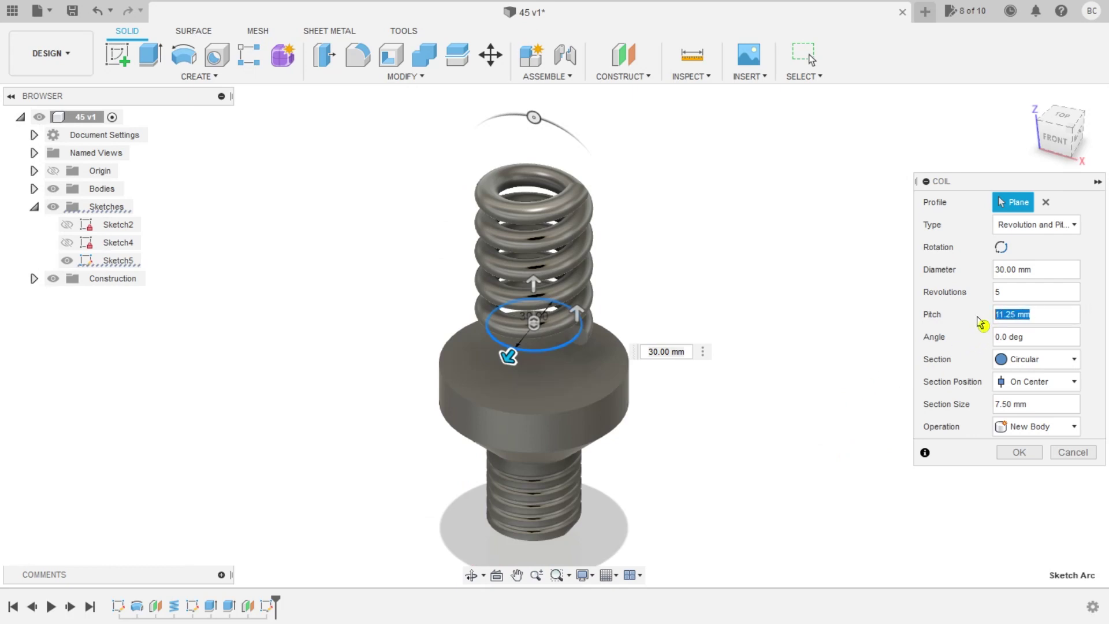
pyautogui.write('20')
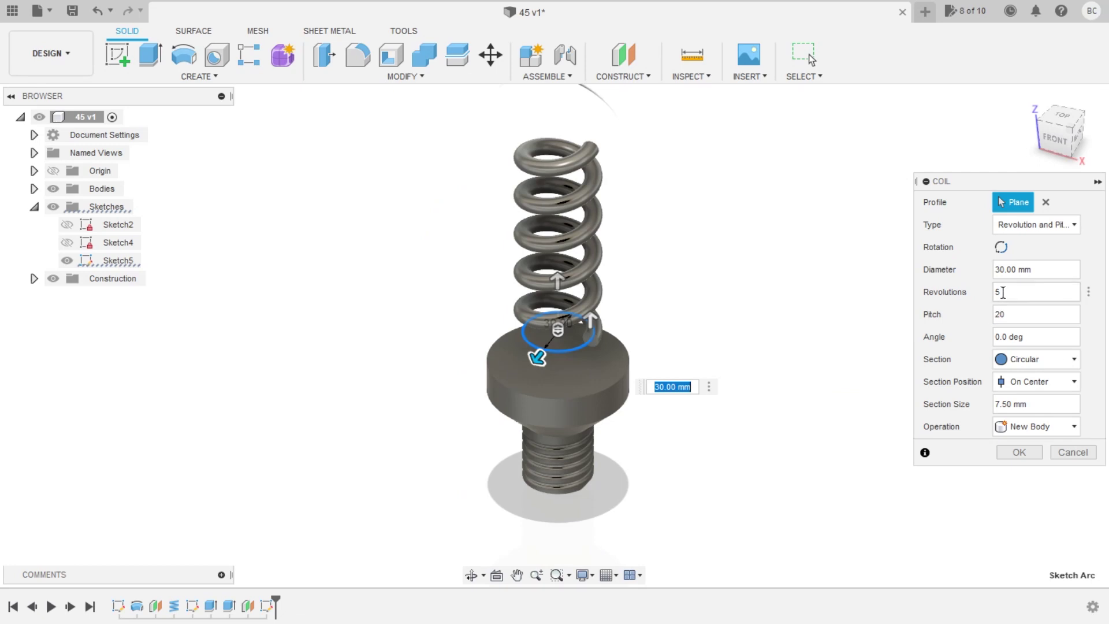
# Step: Set the coil's revolutions to 3
pyautogui.moveTo(1002, 291); pyautogui.dragTo(980, 296)
pyautogui.press('Return')
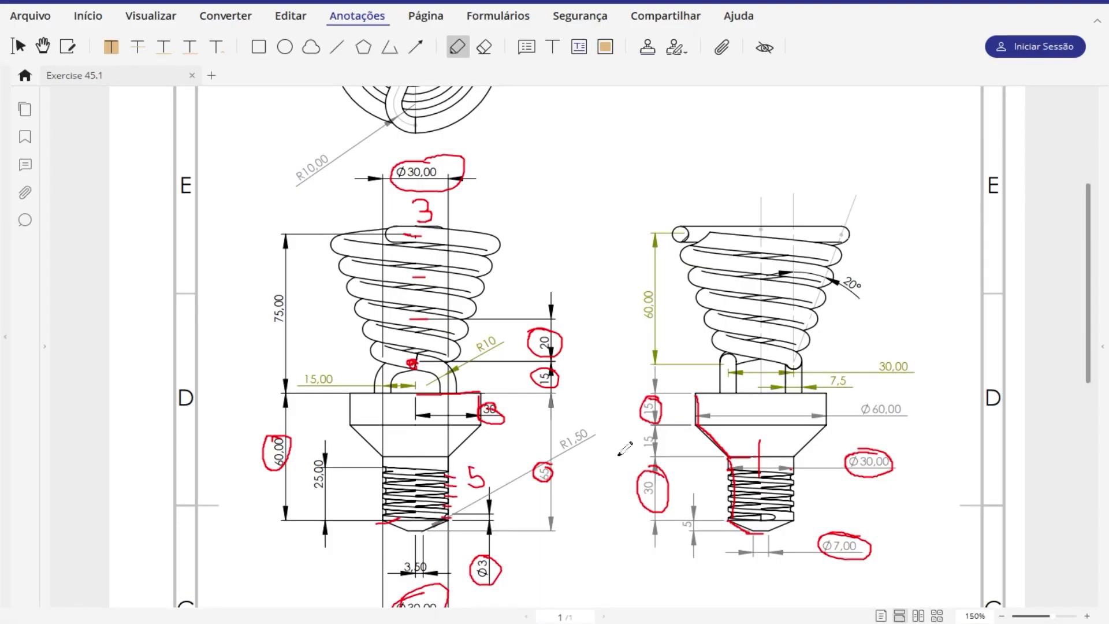
# Step: Give the coil a 20° taper and a Triangular (Internal) section positioned Outside, and create it
pyautogui.moveTo(852, 270); pyautogui.dragTo(864, 289)
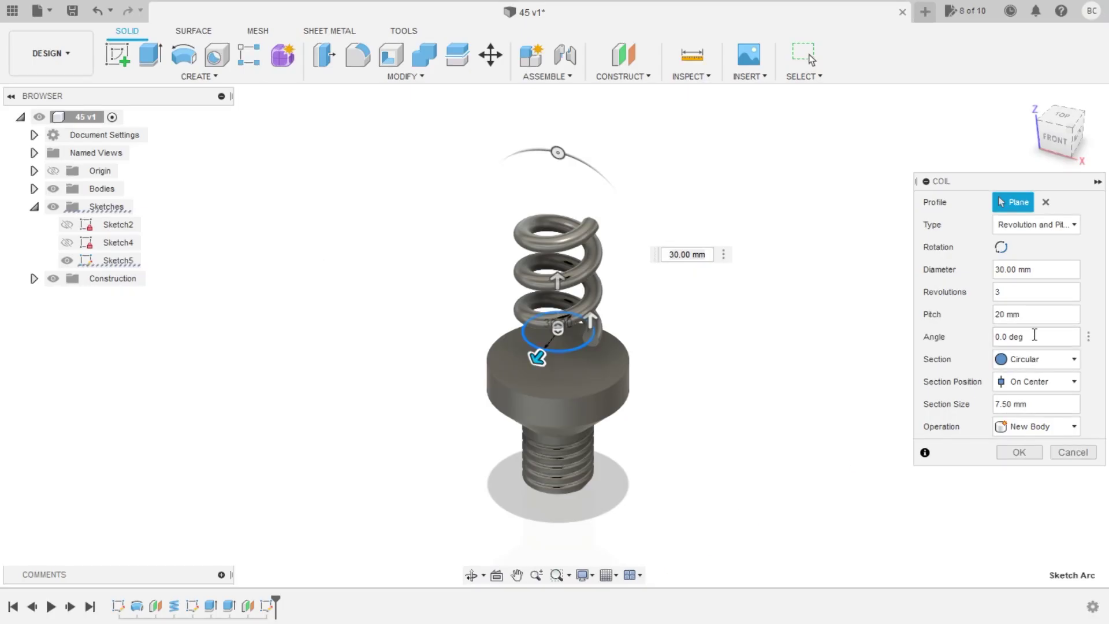
pyautogui.moveTo(1034, 335); pyautogui.dragTo(983, 341)
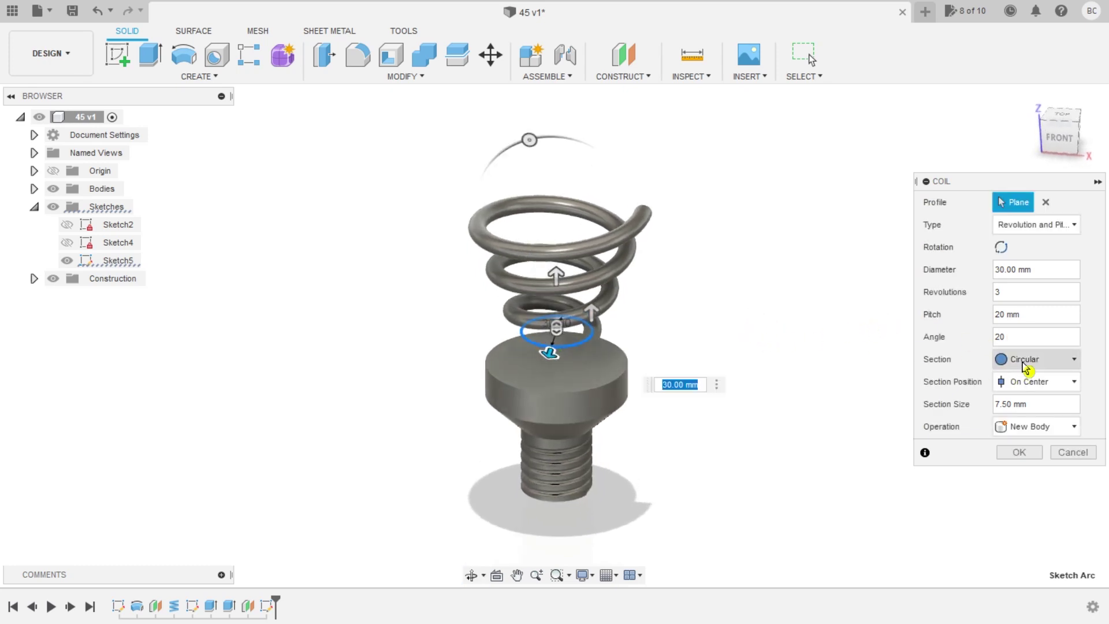
pyautogui.click(1023, 363)
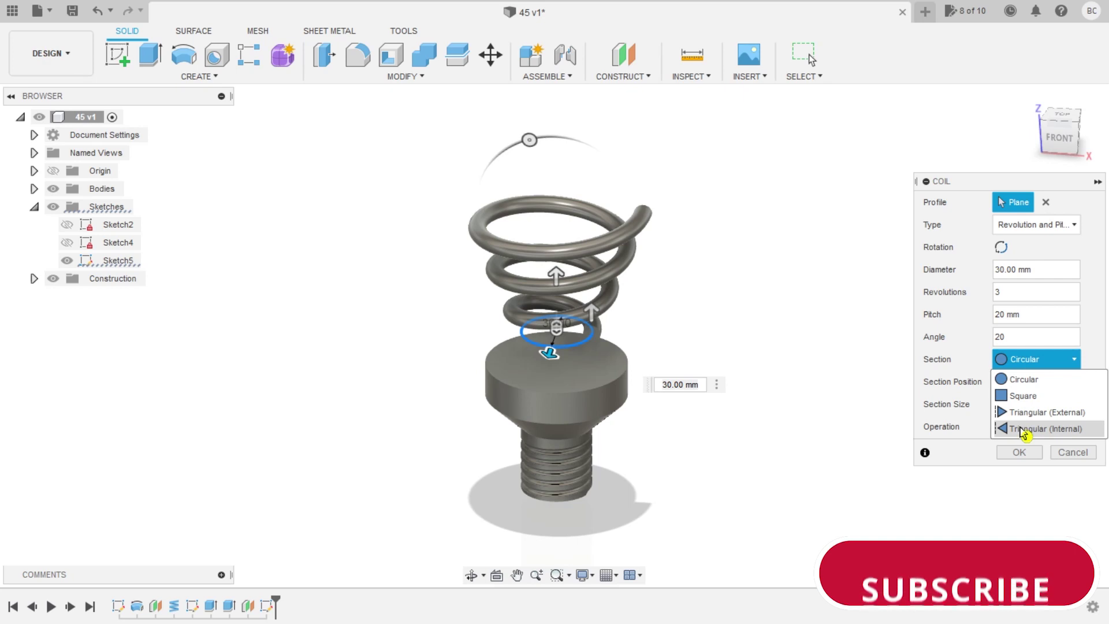
pyautogui.click(1023, 428)
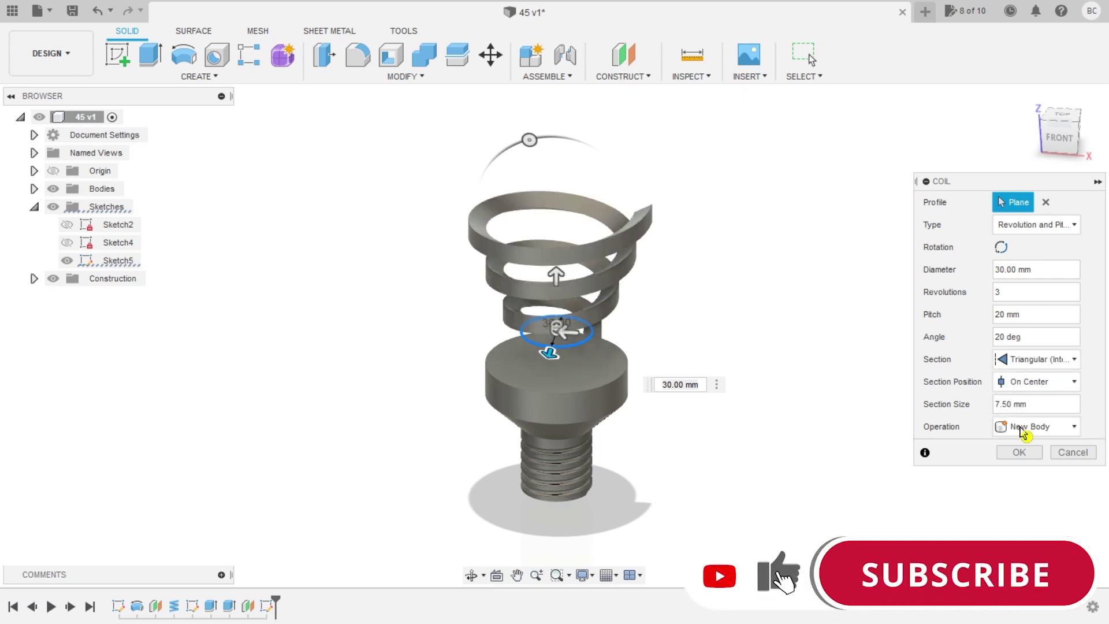
pyautogui.click(1033, 381)
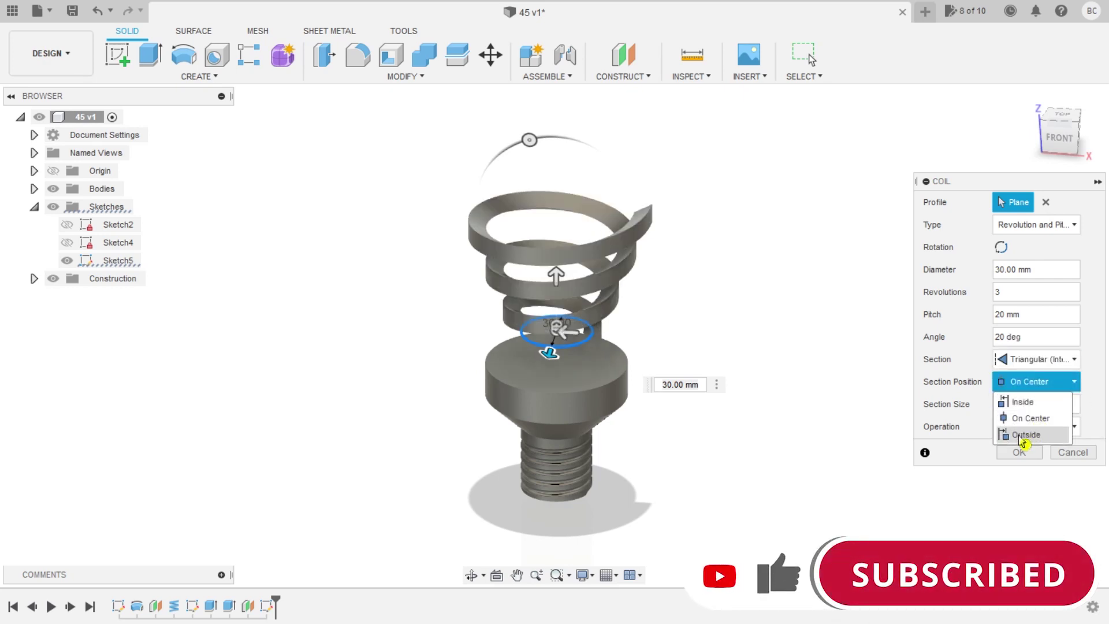
pyautogui.click(1024, 435)
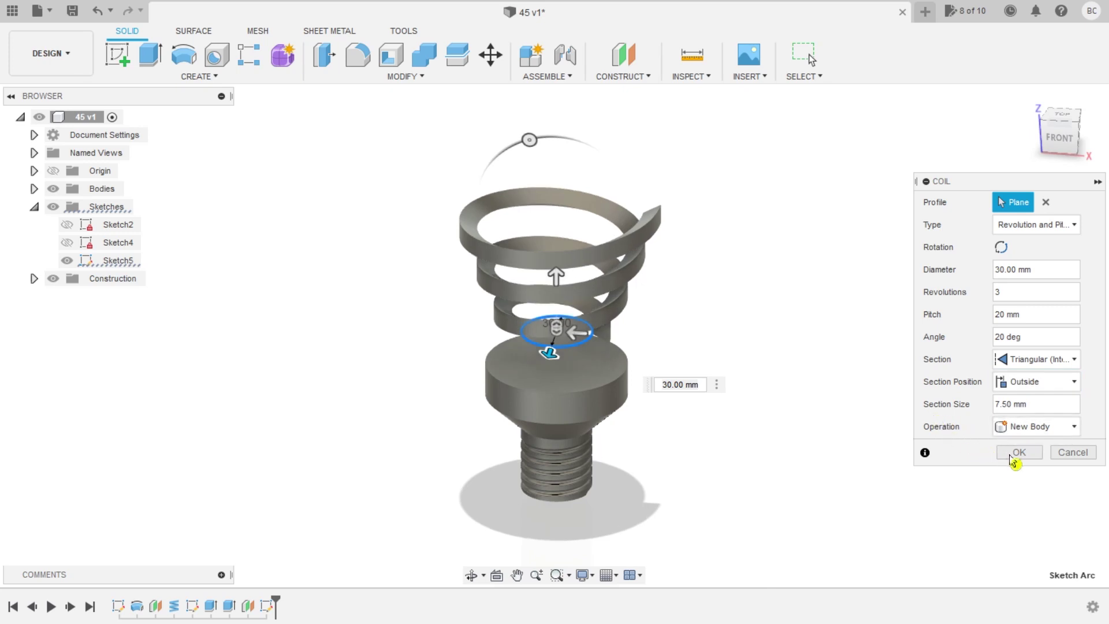
pyautogui.click(1016, 456)
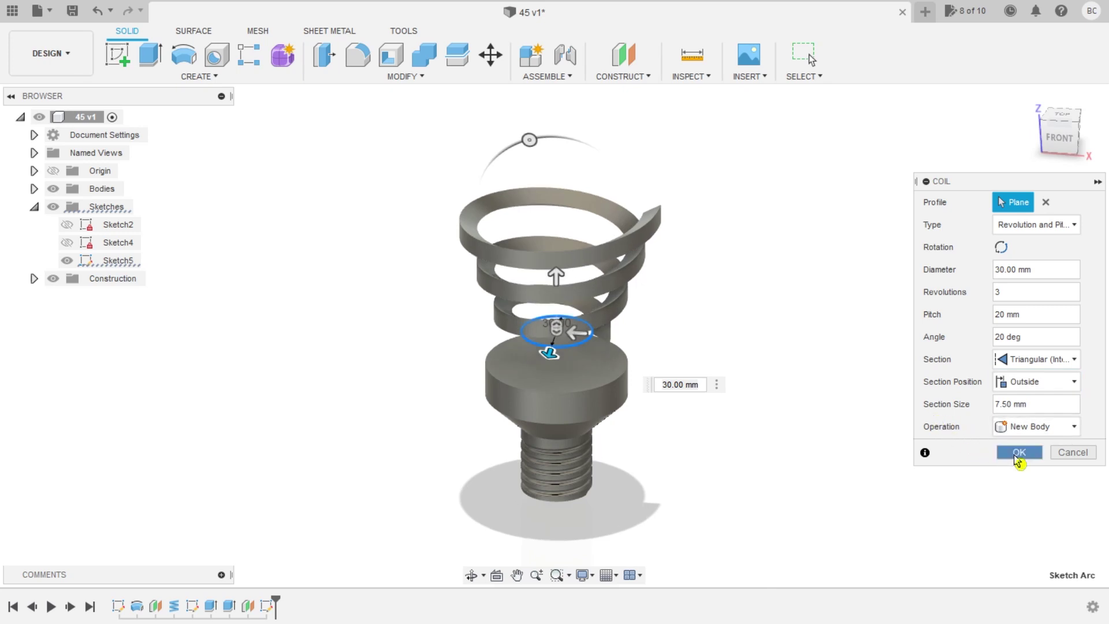
pyautogui.keyDown('shift'); pyautogui.moveTo(718, 325); pyautogui.dragTo(733, 309, button='middle'); pyautogui.keyUp('shift')
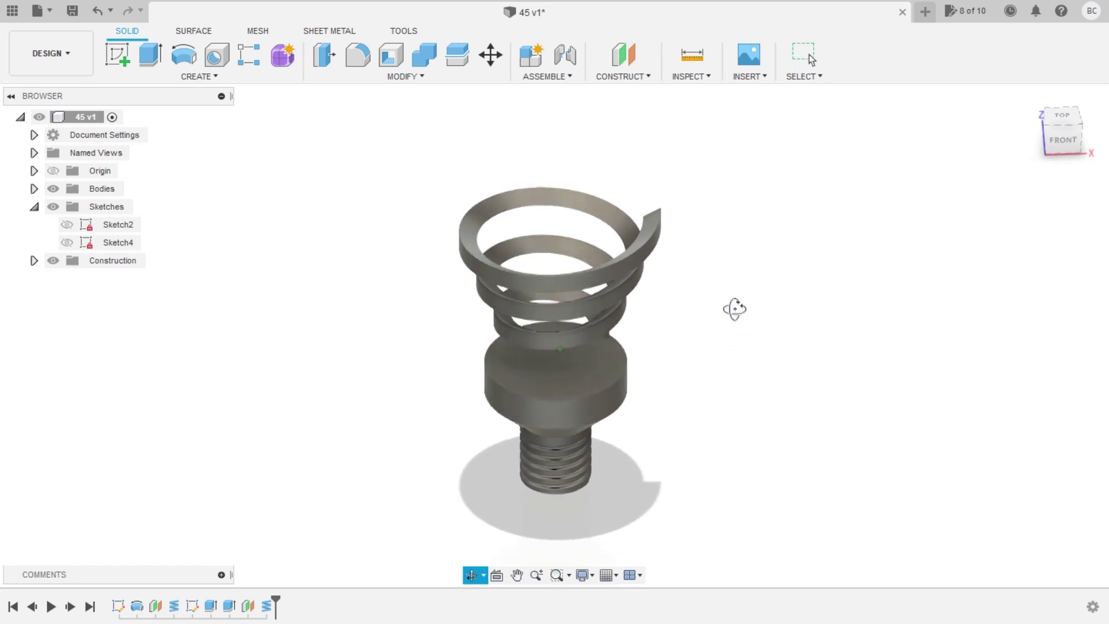
# Step: Rotate a copy of the Body2 spiral 180° about the base's top edge, creating Body3
pyautogui.click(35, 208)
pyautogui.click(34, 188)
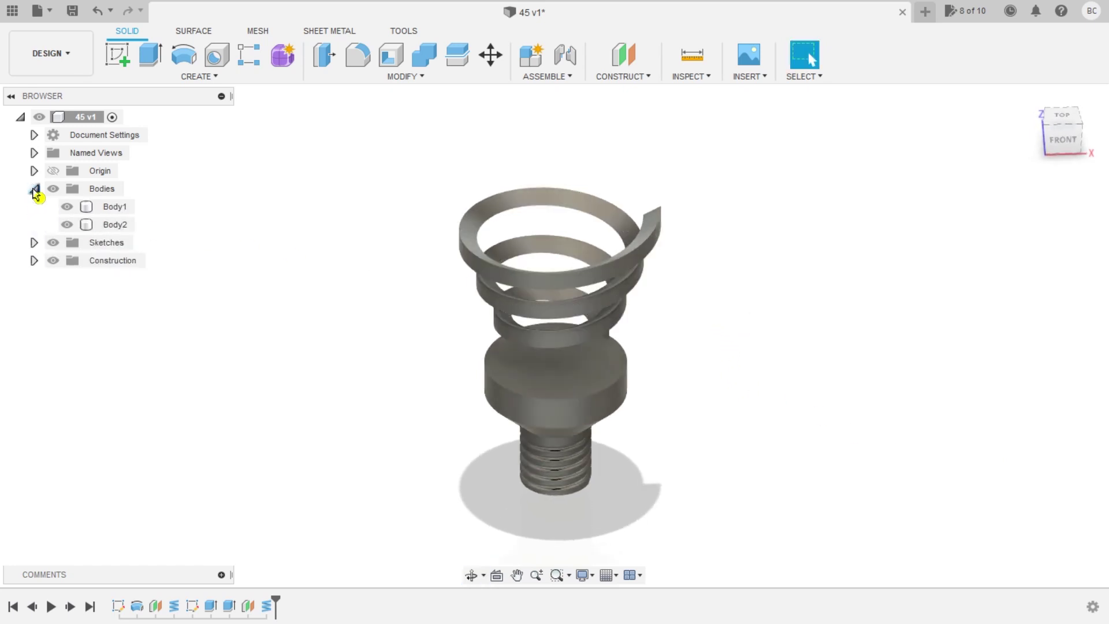
pyautogui.click(104, 226)
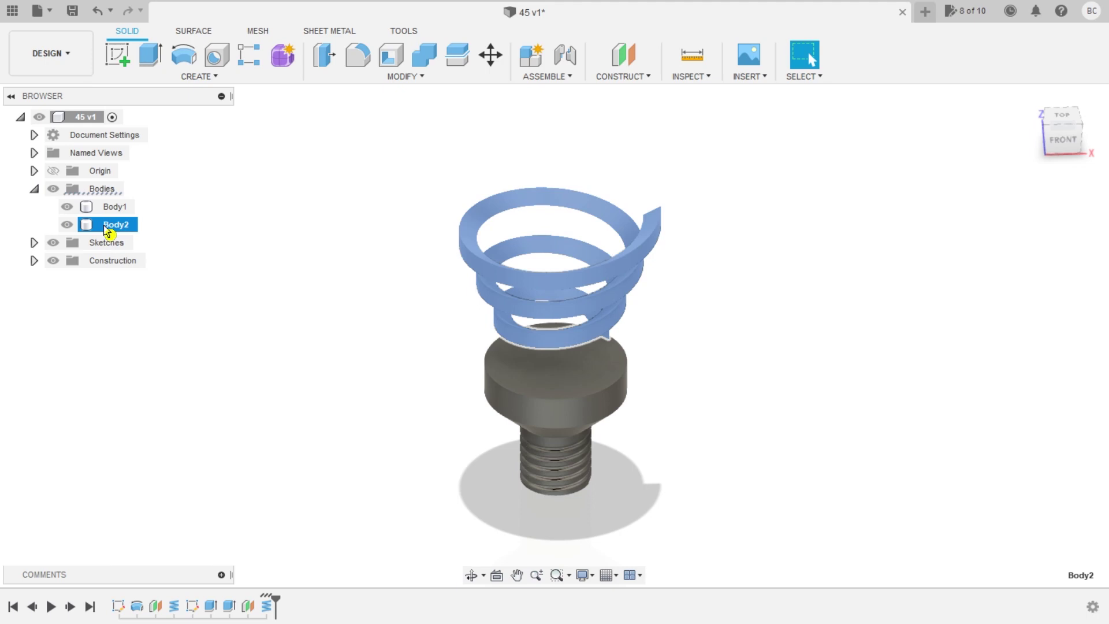
pyautogui.rightClick(108, 231)
pyautogui.click(127, 237)
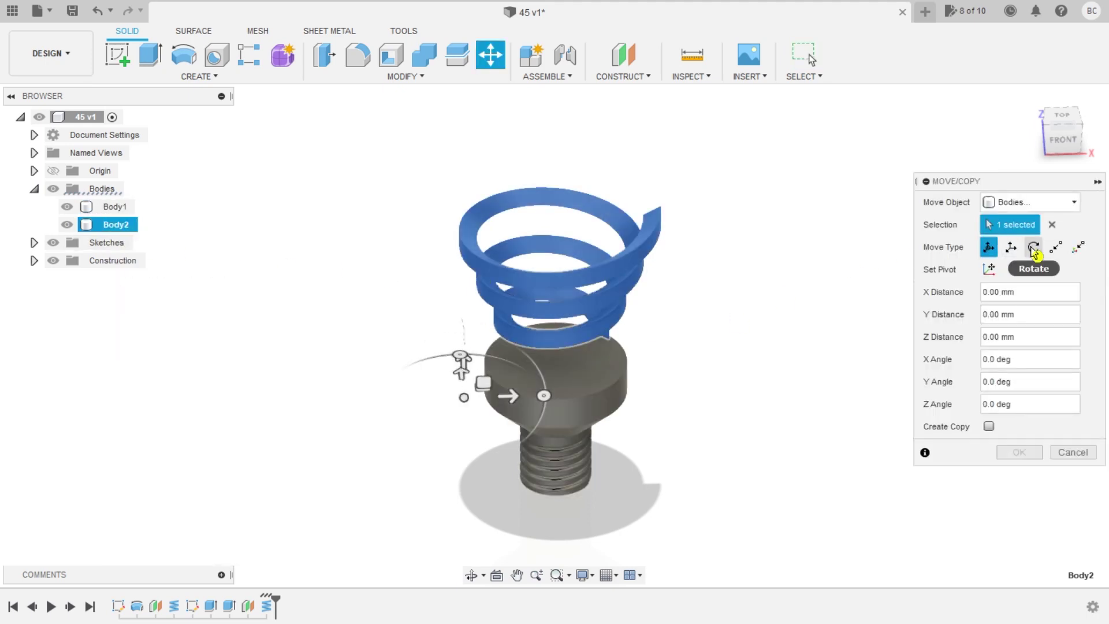
pyautogui.click(1033, 248)
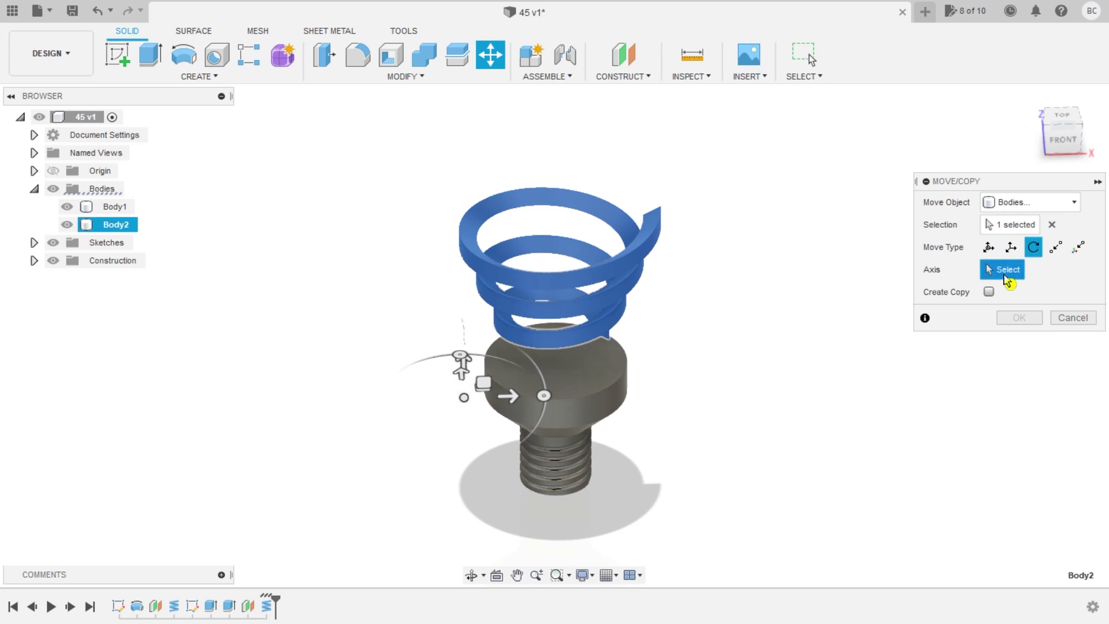
pyautogui.click(617, 390)
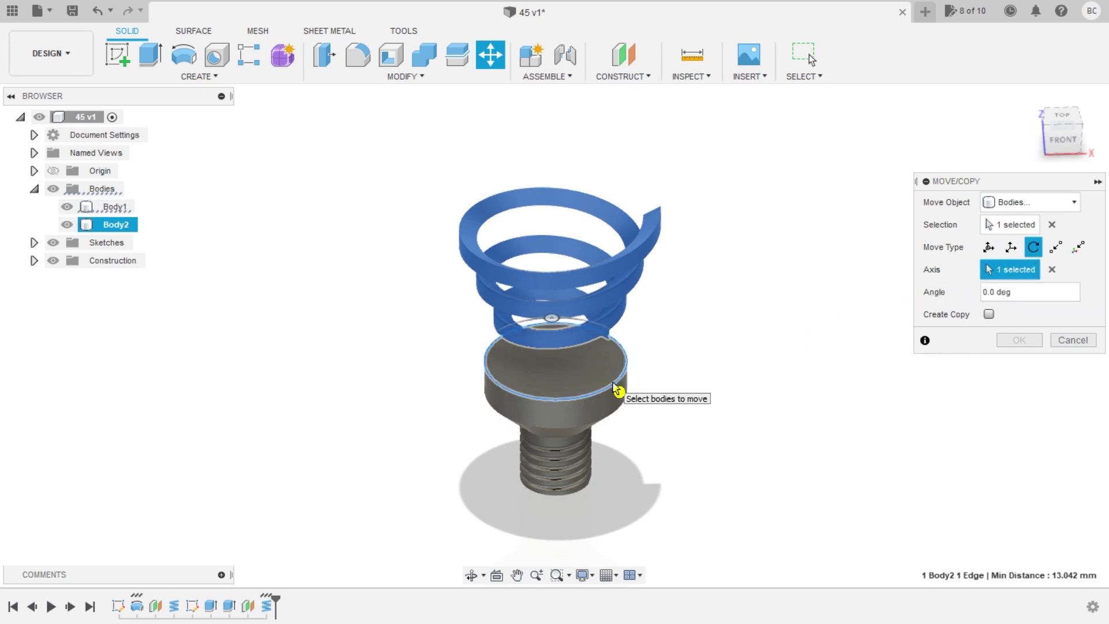
pyautogui.moveTo(547, 317)
pyautogui.mouseDown()
pyautogui.moveTo(545, 404)
pyautogui.moveTo(565, 404)
pyautogui.mouseUp()
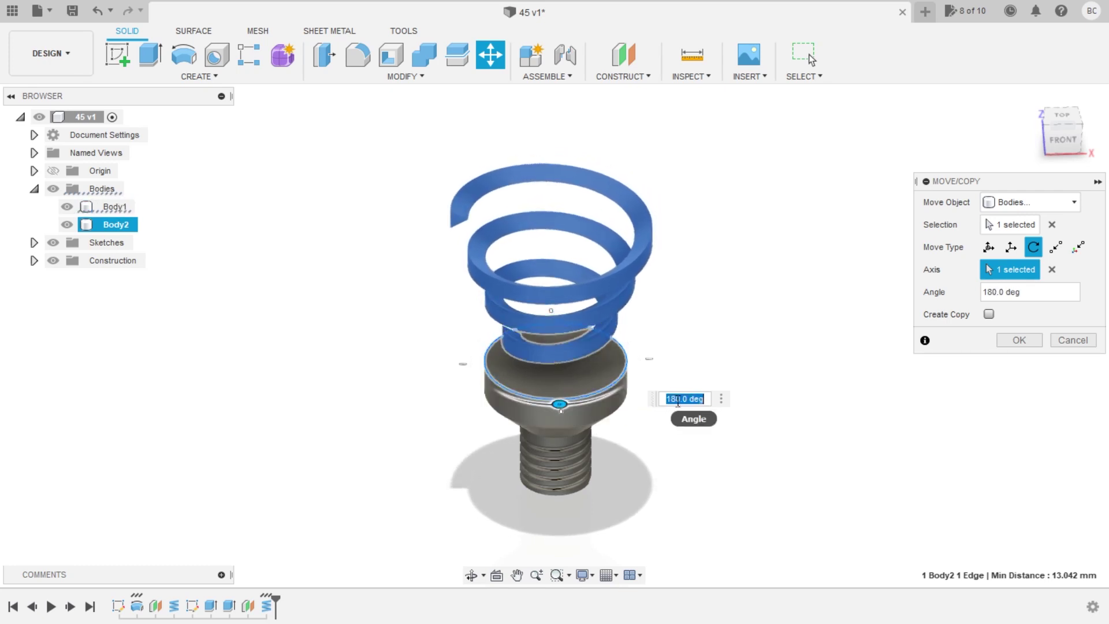
pyautogui.click(987, 316)
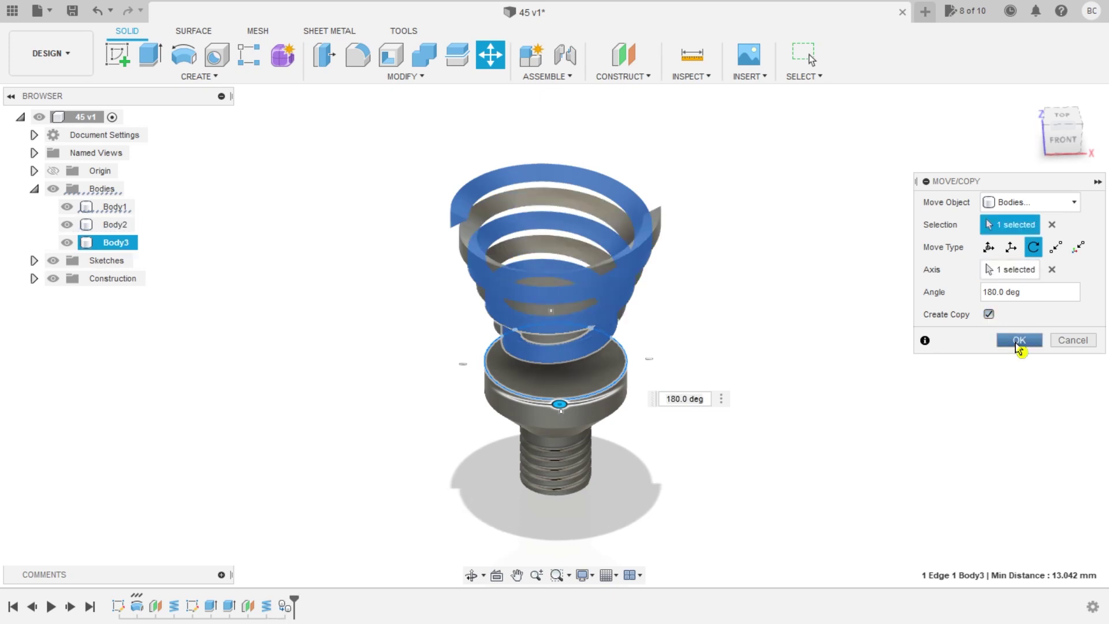
pyautogui.click(1017, 342)
pyautogui.moveTo(690, 361)
pyautogui.keyDown('shift'); pyautogui.mouseDown(button='middle')
pyautogui.moveTo(721, 312)
pyautogui.moveTo(757, 324)
pyautogui.mouseUp(button='middle'); pyautogui.keyUp('shift')
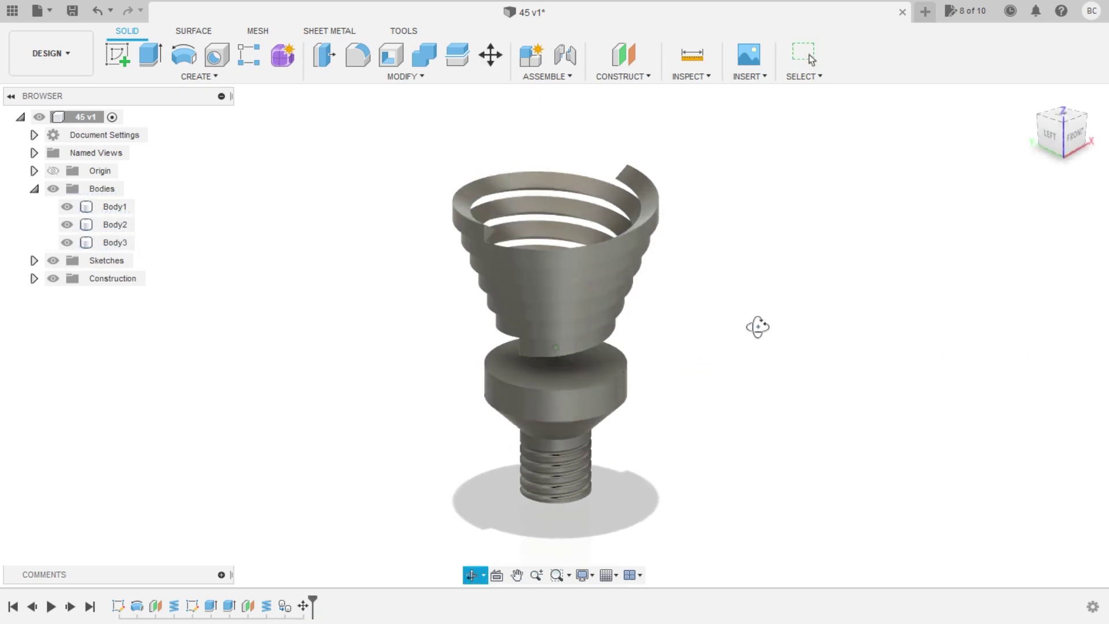
# Step: In a new sketch, include the helical edges of Body2 and Body3 as 3D geometry and finish
pyautogui.click(118, 55)
pyautogui.click(518, 447)
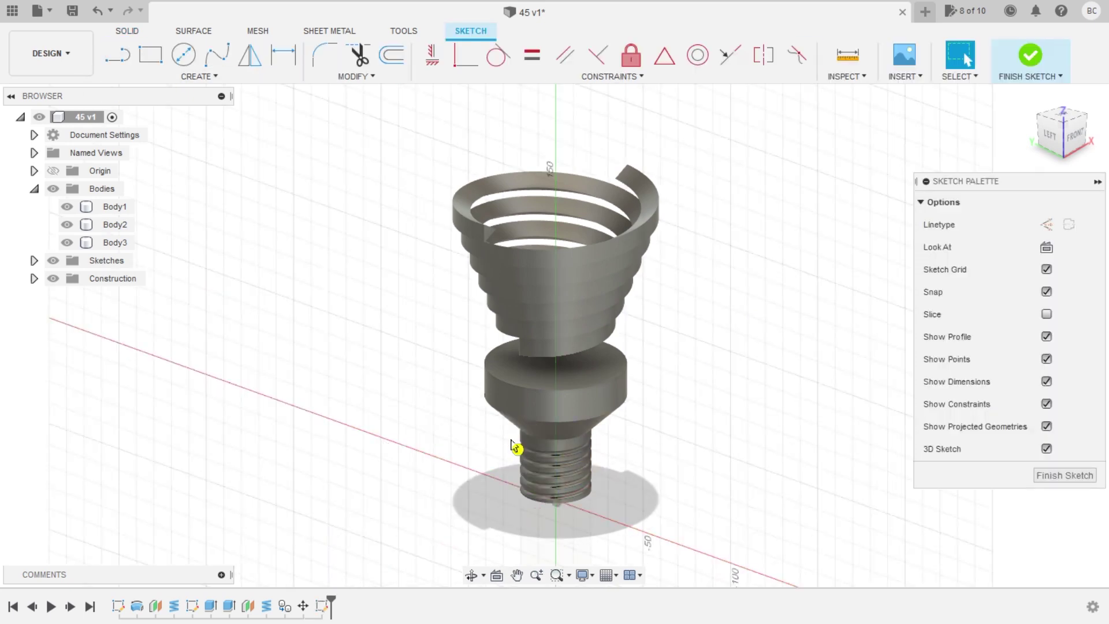
pyautogui.click(203, 79)
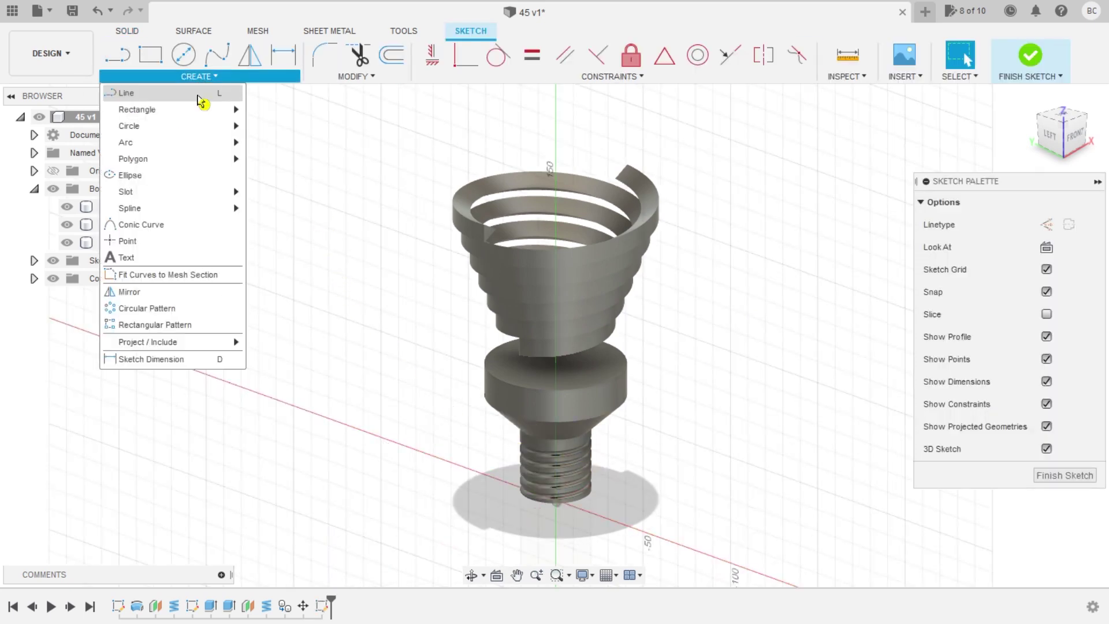
pyautogui.moveTo(147, 342)
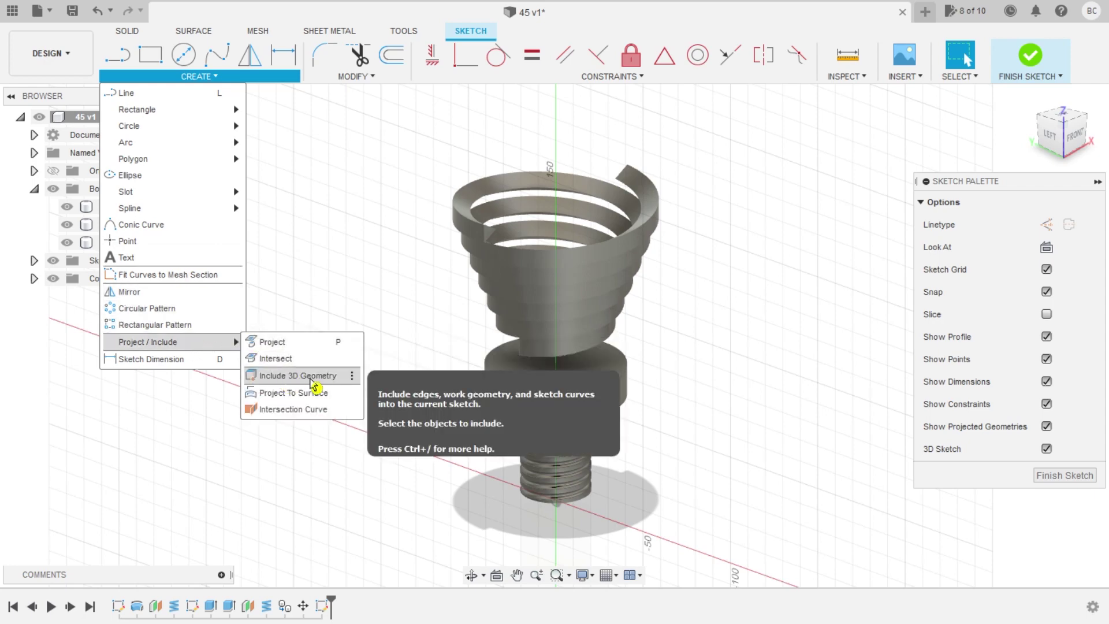
pyautogui.click(311, 384)
pyautogui.scroll(2, 490, 181)
pyautogui.scroll(2, 540, 218)
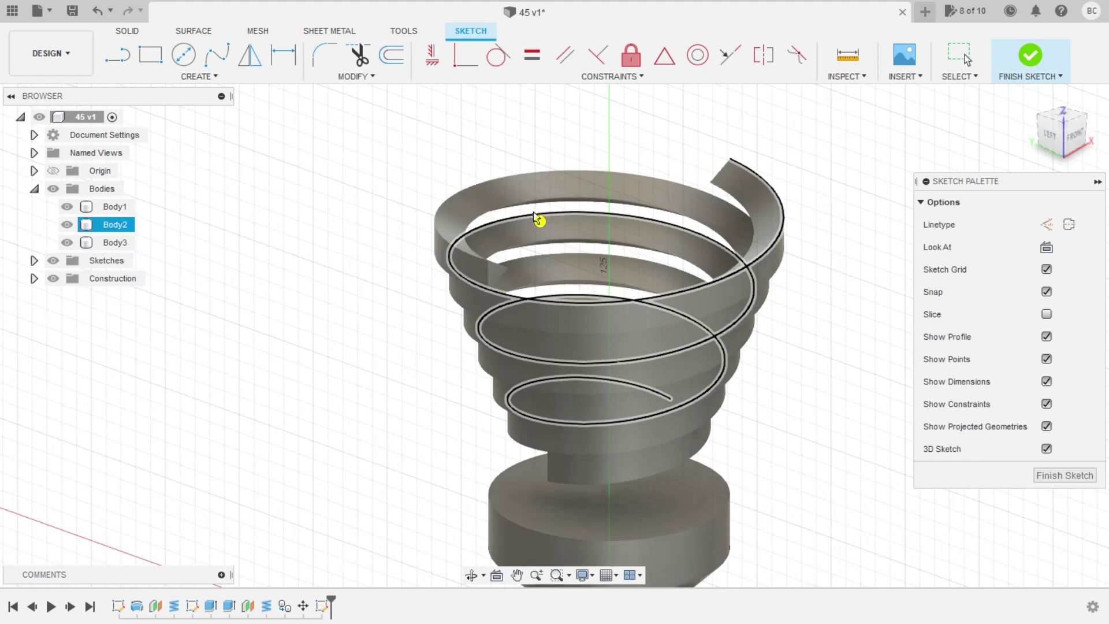
pyautogui.scroll(1, 546, 213)
pyautogui.moveTo(552, 216)
pyautogui.keyDown('shift'); pyautogui.mouseDown(button='middle')
pyautogui.moveTo(556, 257)
pyautogui.moveTo(636, 218)
pyautogui.mouseUp(button='middle'); pyautogui.keyUp('shift')
pyautogui.click(556, 257)
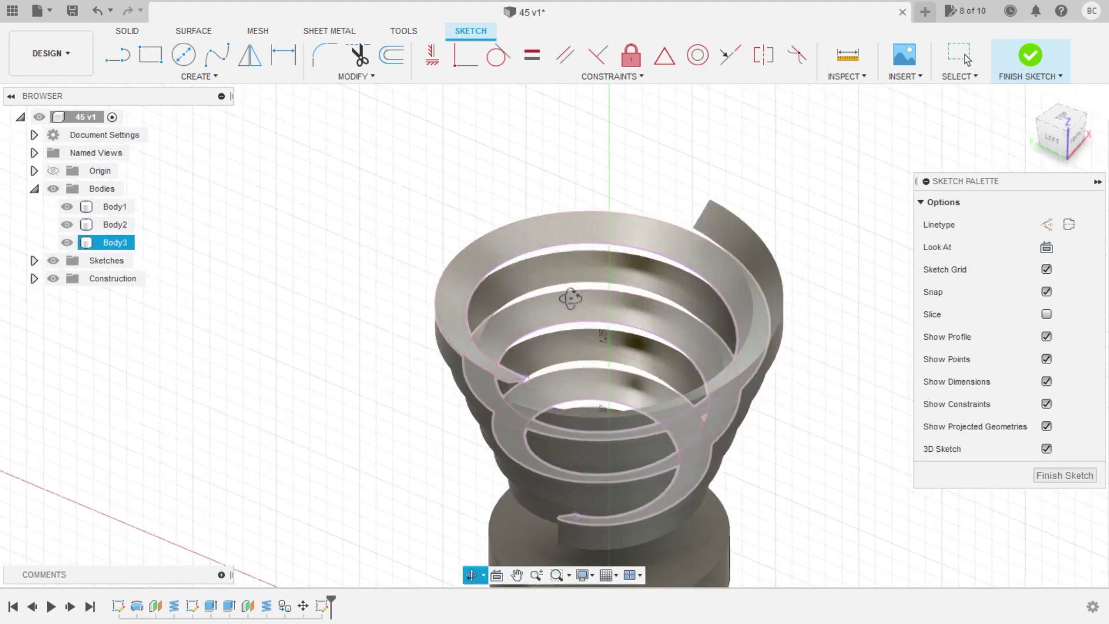
pyautogui.click(636, 185)
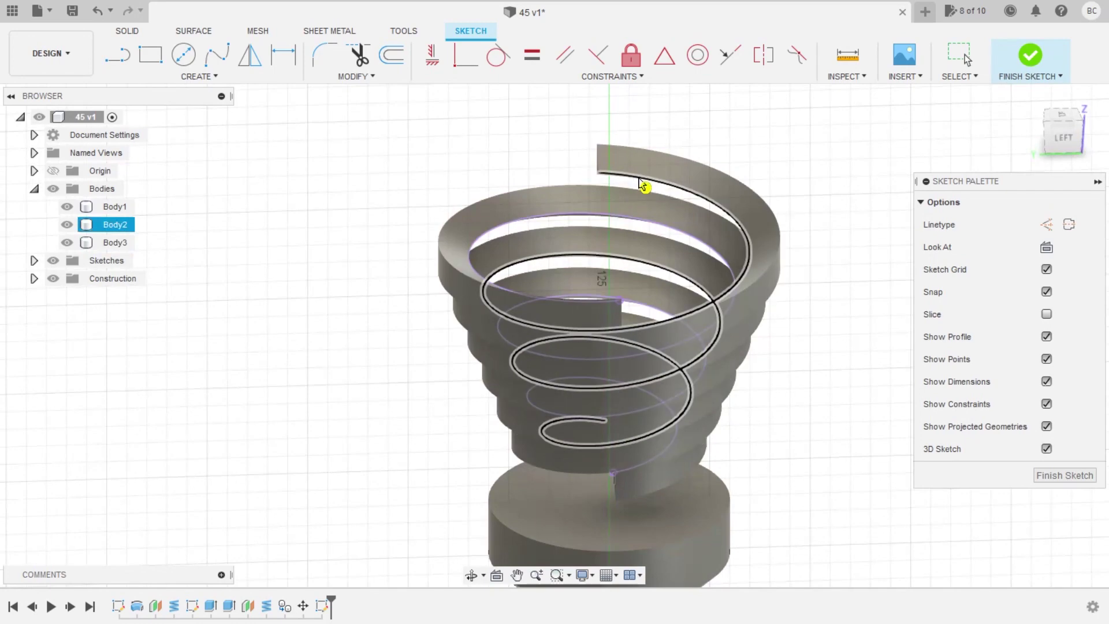
pyautogui.click(643, 184)
pyautogui.moveTo(624, 202)
pyautogui.keyDown('shift'); pyautogui.mouseDown(button='middle')
pyautogui.moveTo(681, 190)
pyautogui.moveTo(663, 203)
pyautogui.mouseUp(button='middle'); pyautogui.keyUp('shift')
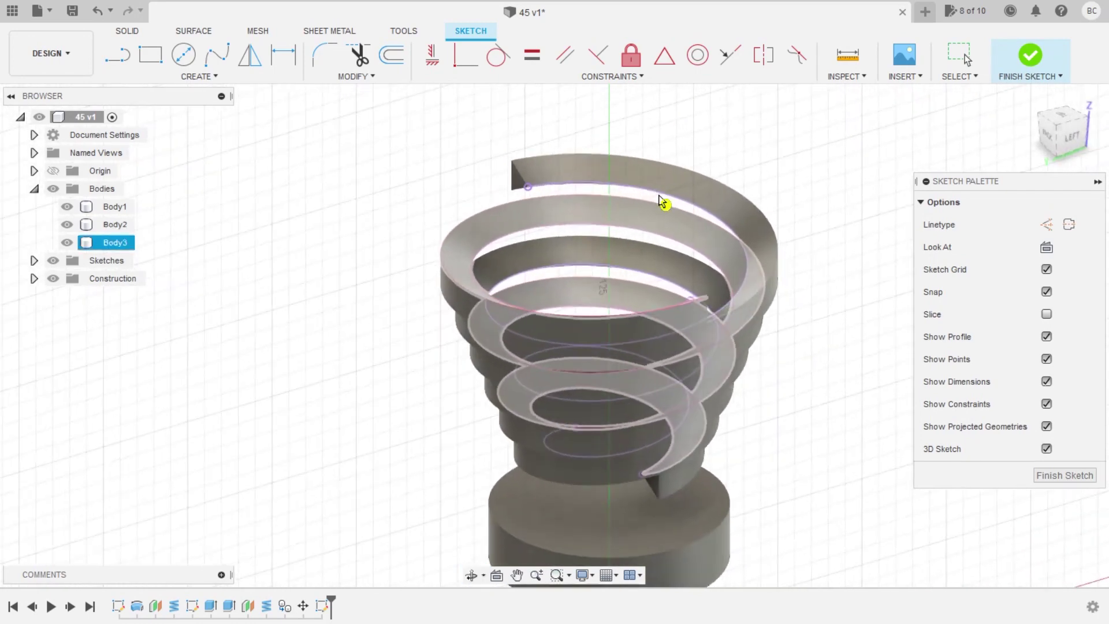
pyautogui.click(1054, 474)
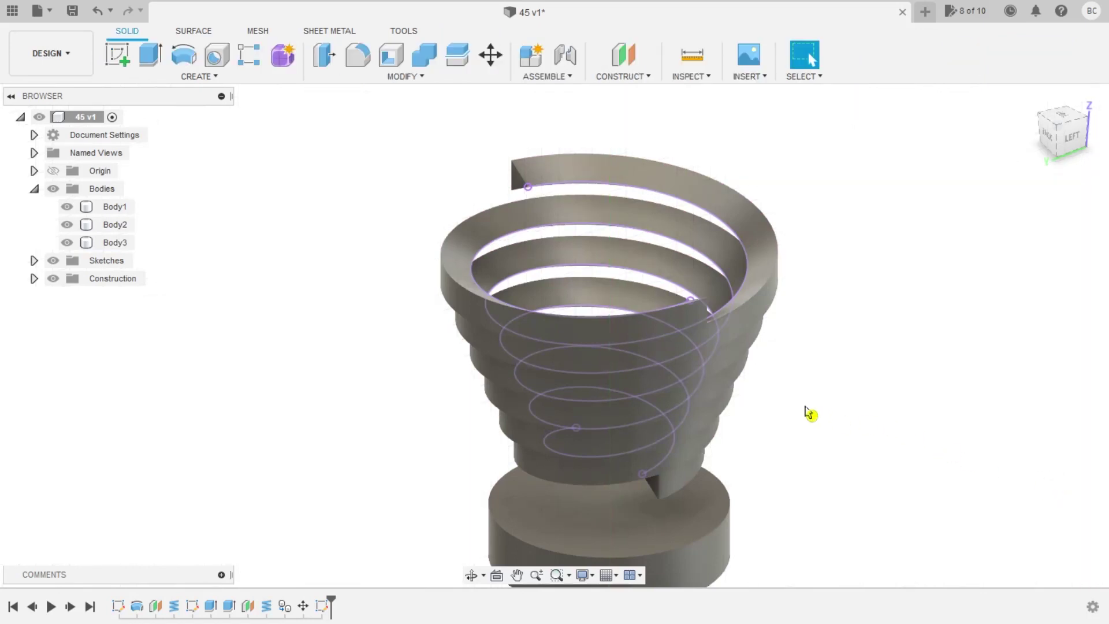
# Step: Hide the Body2 spiral body so only the traced curves remain visible
pyautogui.click(69, 228)
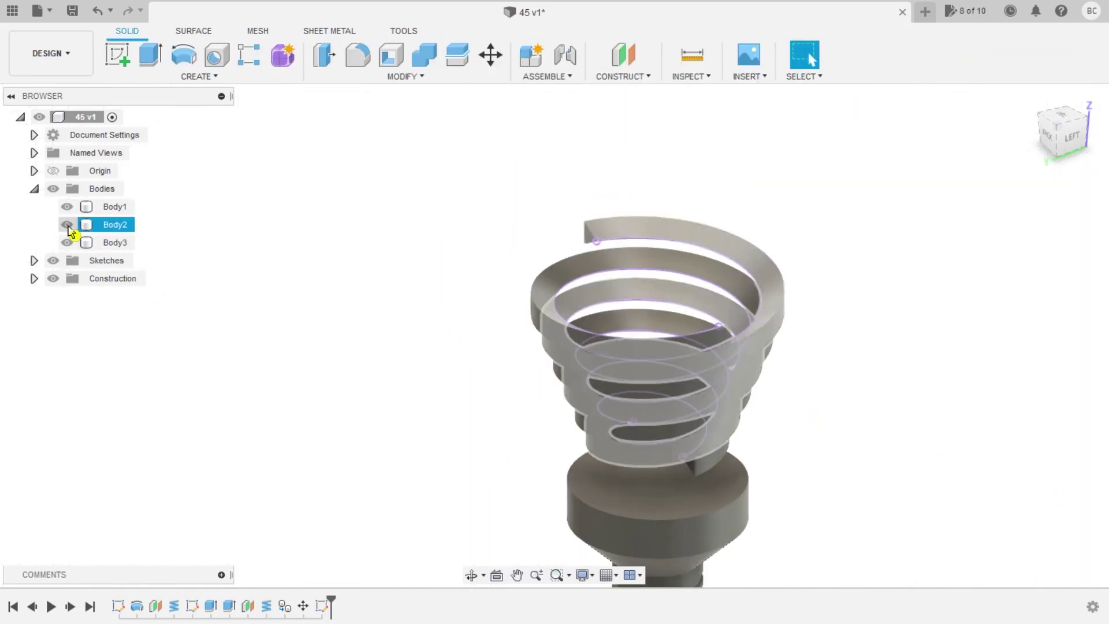
pyautogui.click(67, 226)
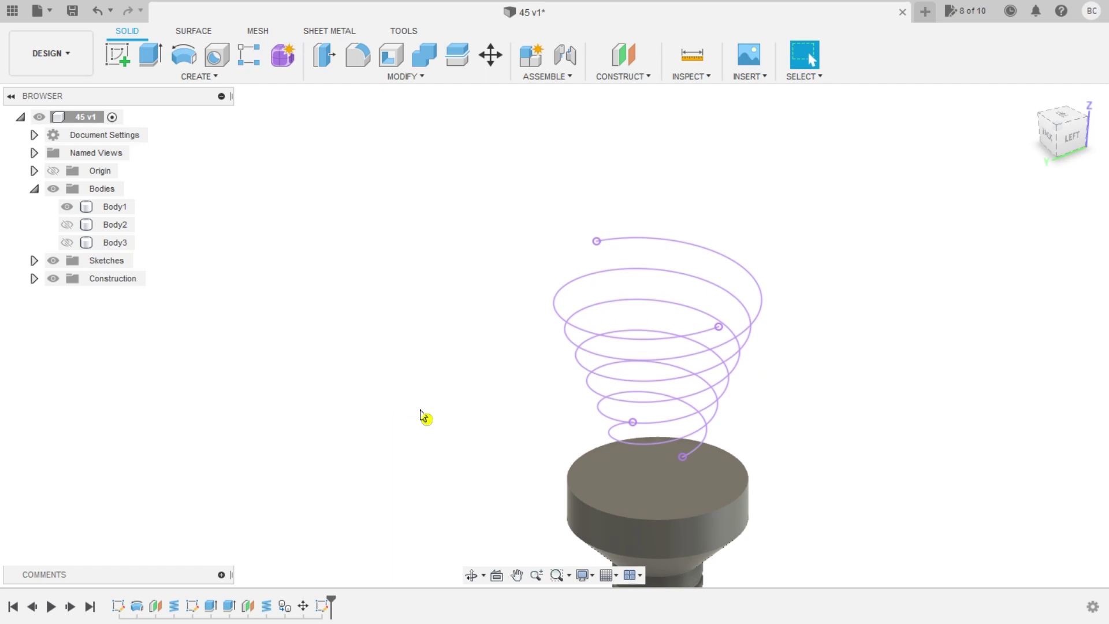
pyautogui.keyDown('shift'); pyautogui.moveTo(422, 418); pyautogui.dragTo(420, 398, button='middle'); pyautogui.keyUp('shift')
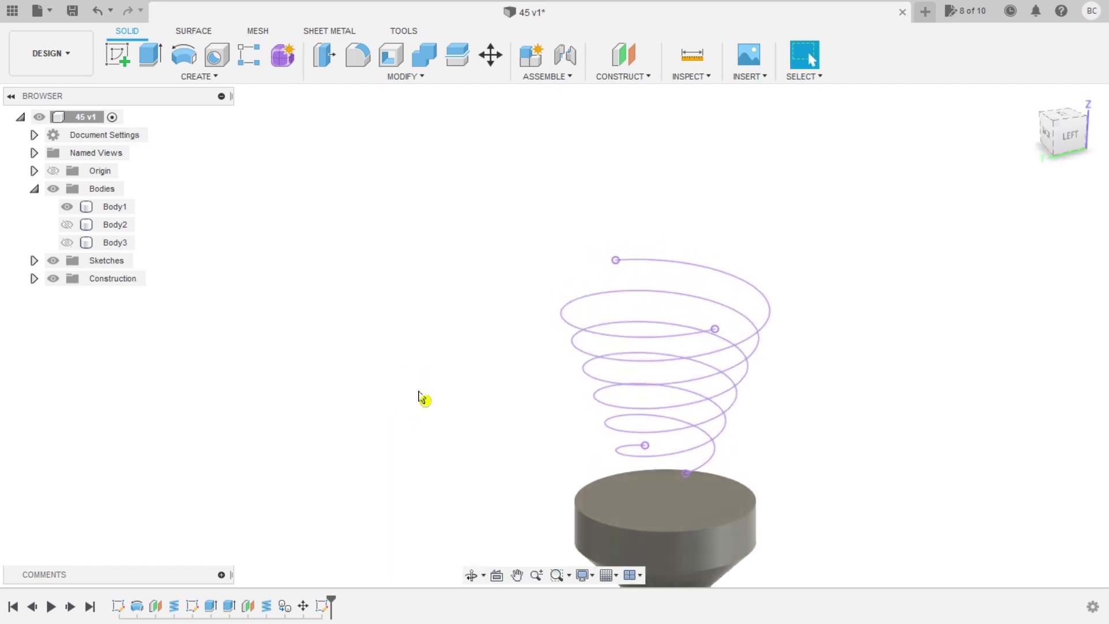
pyautogui.moveTo(493, 444); pyautogui.dragTo(489, 262, button='middle')
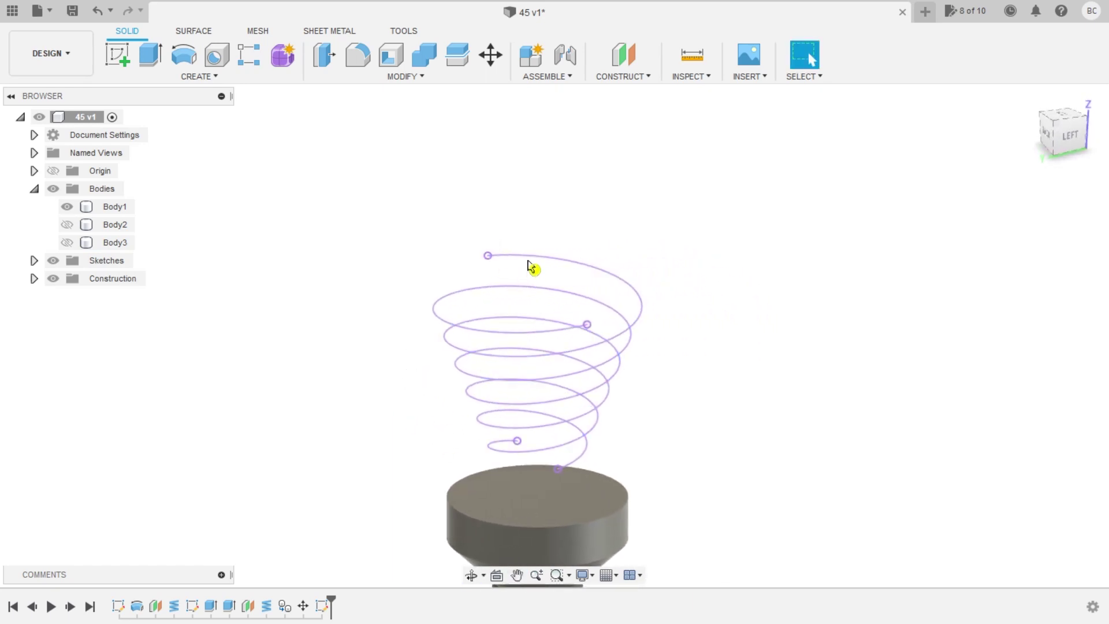
# Step: Reopen Sketch6 for editing and select the tapered spiral spline
pyautogui.rightClick(323, 608)
pyautogui.click(363, 460)
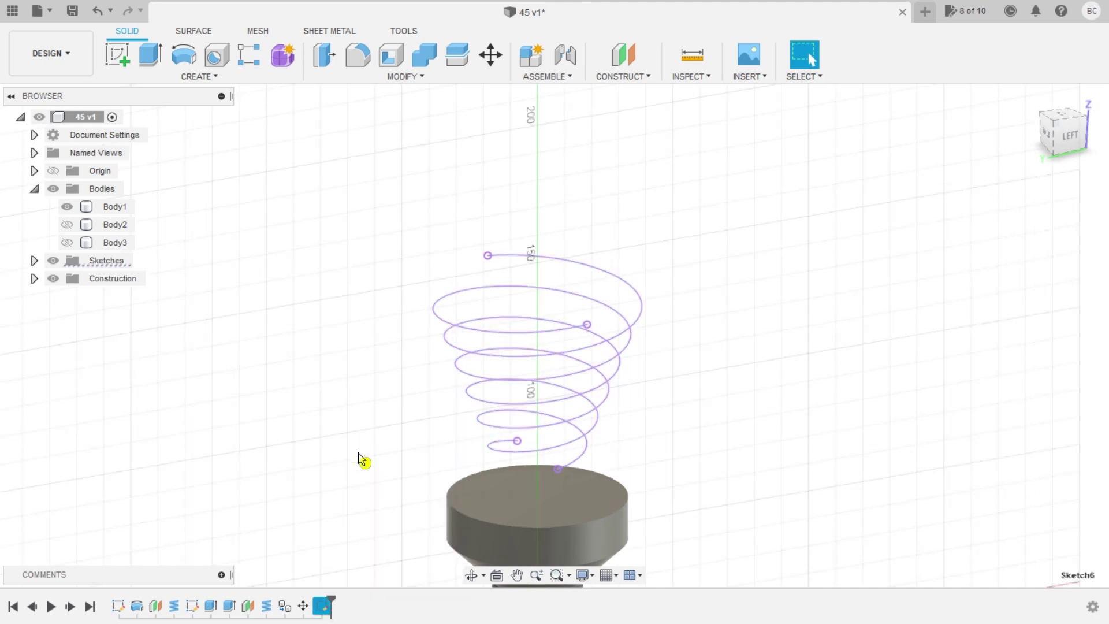
pyautogui.click(527, 248)
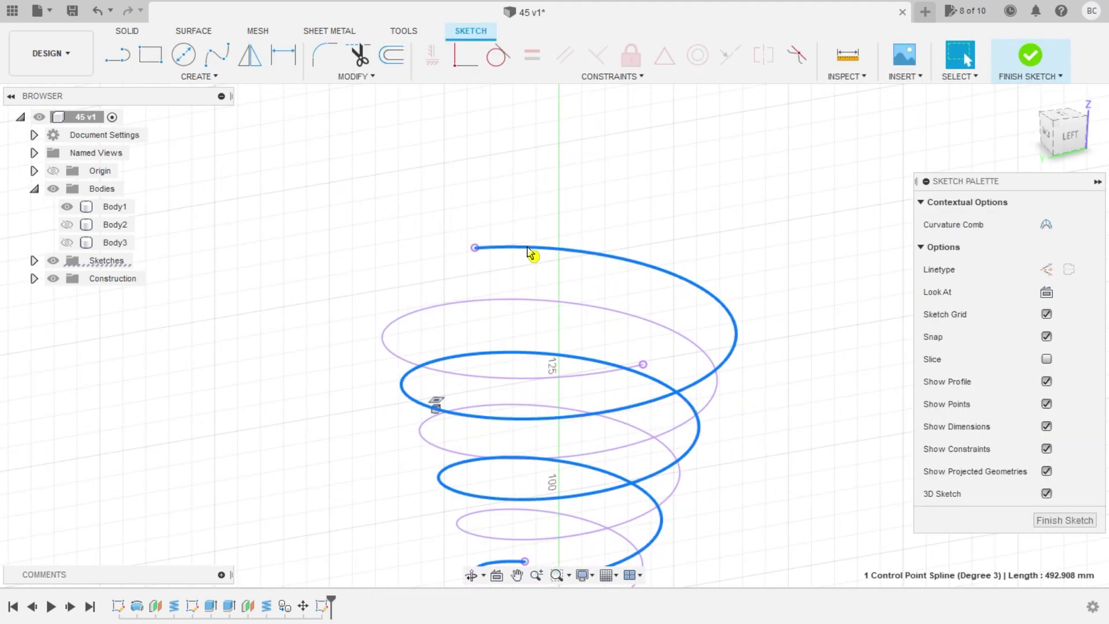
pyautogui.click(413, 403)
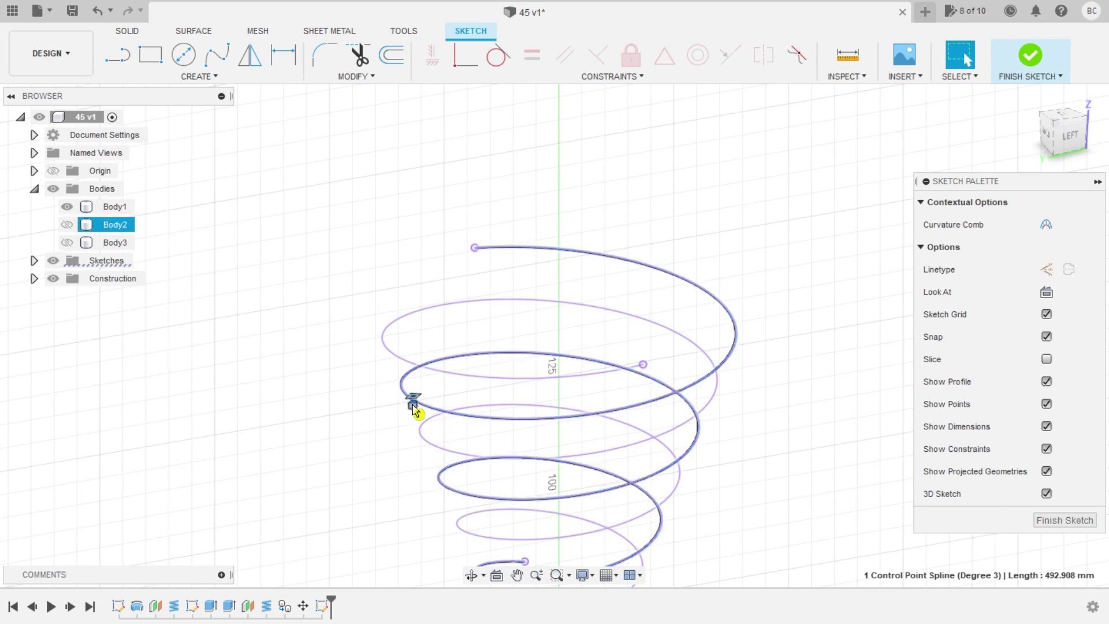
pyautogui.click(414, 405)
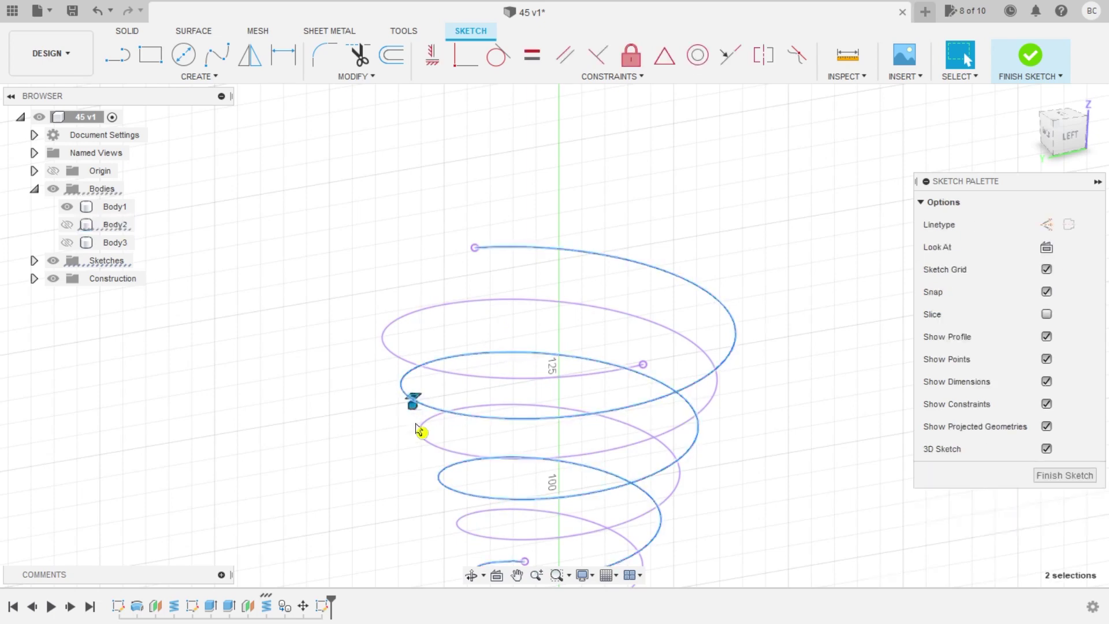
# Step: Select the helix splines and their endpoint in the coil sketch
pyautogui.click(415, 497)
pyautogui.click(403, 327)
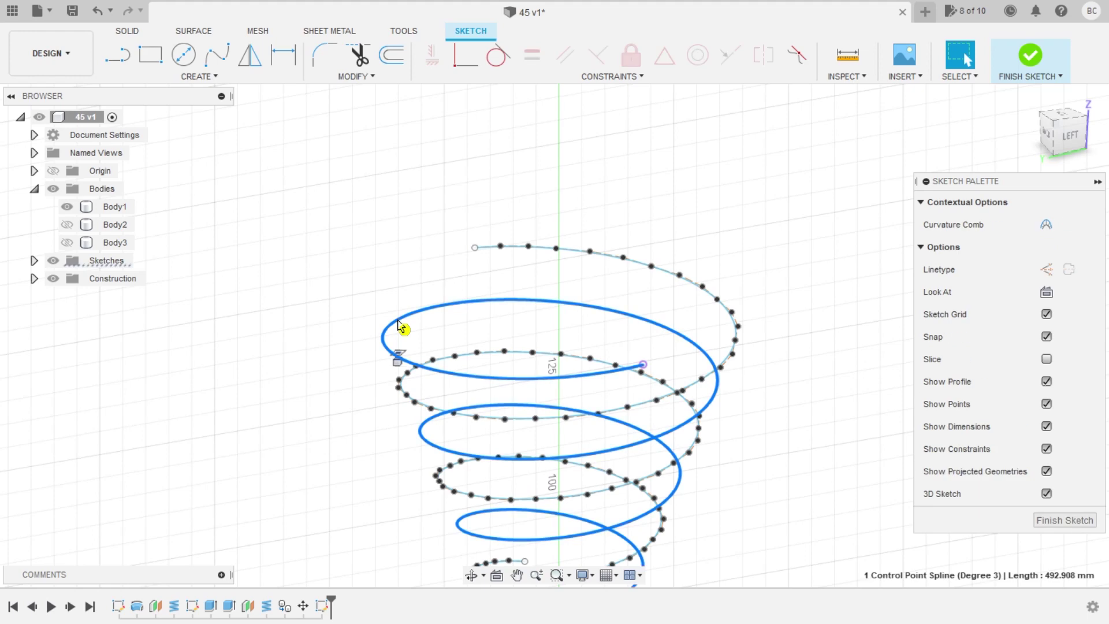
pyautogui.click(398, 376)
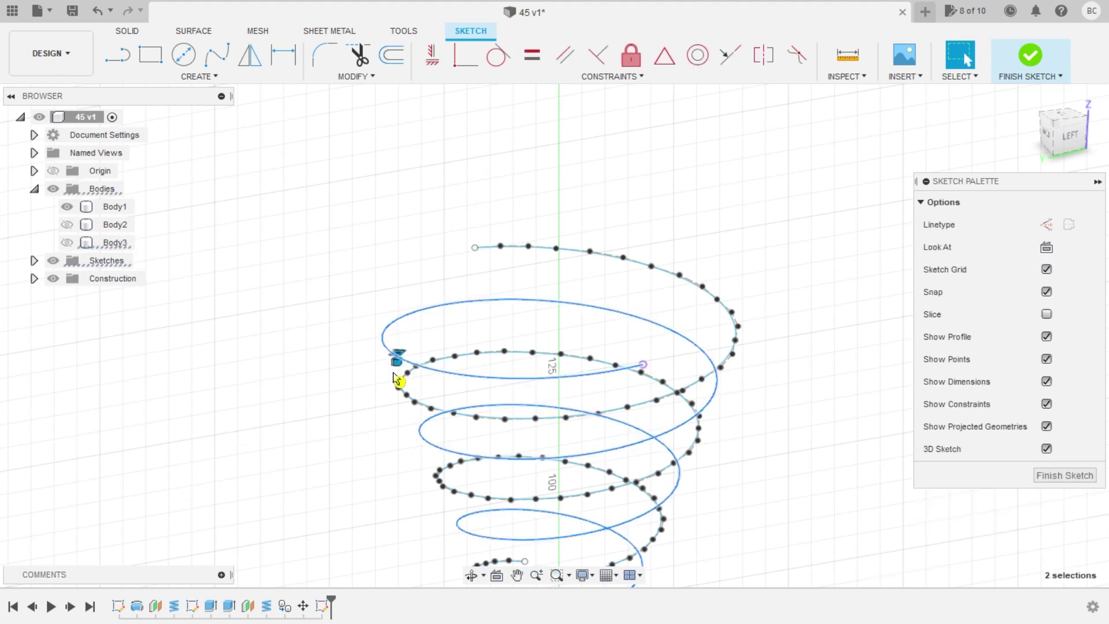
pyautogui.click(400, 388)
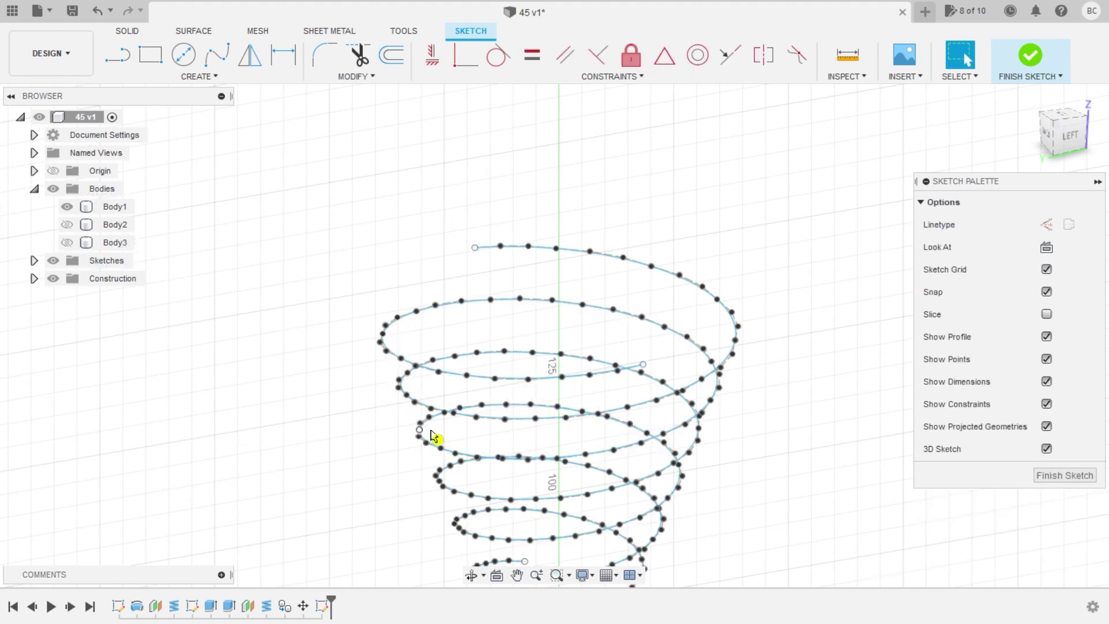
pyautogui.scroll(-2, 433, 436)
pyautogui.keyDown('shift'); pyautogui.moveTo(573, 472); pyautogui.dragTo(871, 501, button='middle'); pyautogui.keyUp('shift')
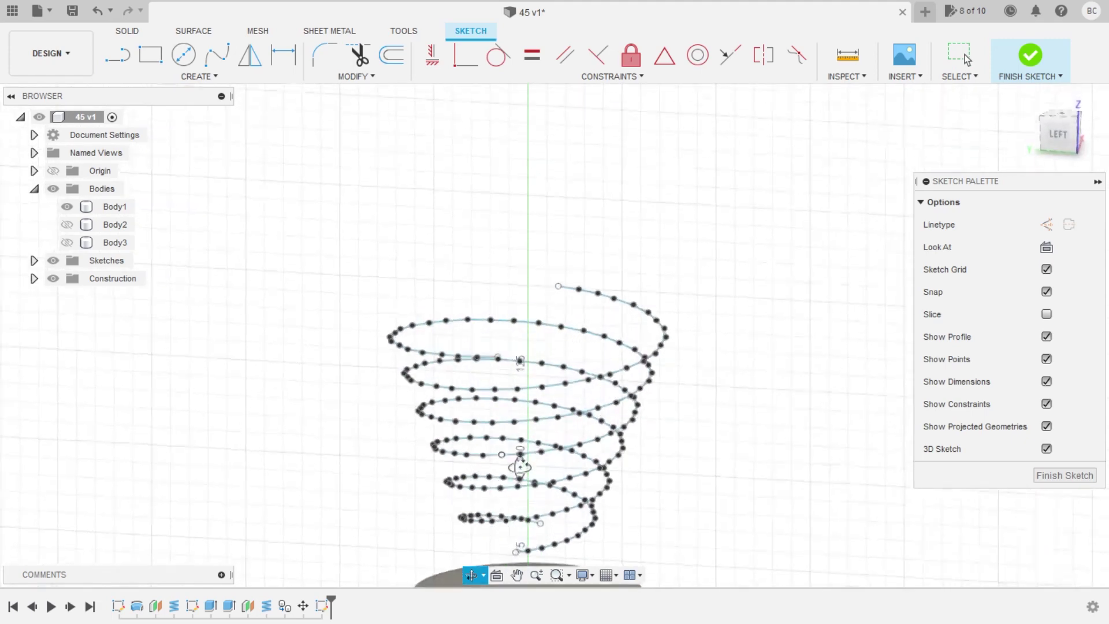
# Step: Finish the coil sketch and frame the tapered helix above the threaded base
pyautogui.click(1064, 475)
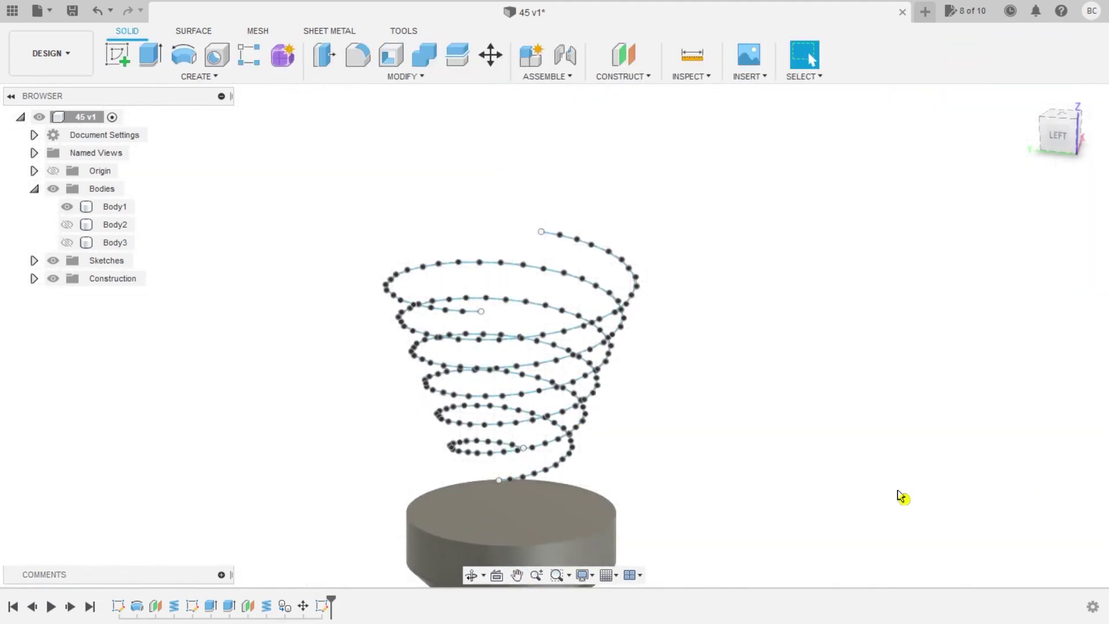
pyautogui.moveTo(778, 490)
pyautogui.keyDown('shift'); pyautogui.mouseDown(button='middle')
pyautogui.moveTo(725, 448)
pyautogui.moveTo(732, 495)
pyautogui.mouseUp(button='middle'); pyautogui.keyUp('shift')
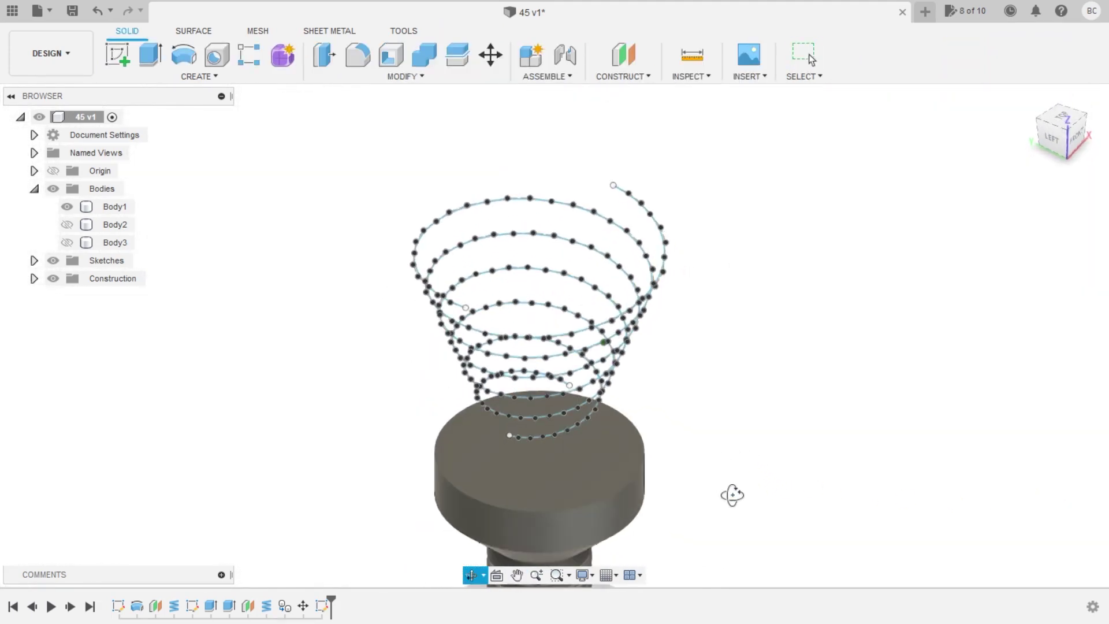
pyautogui.scroll(-2, 396, 351)
pyautogui.scroll(-2, 396, 248)
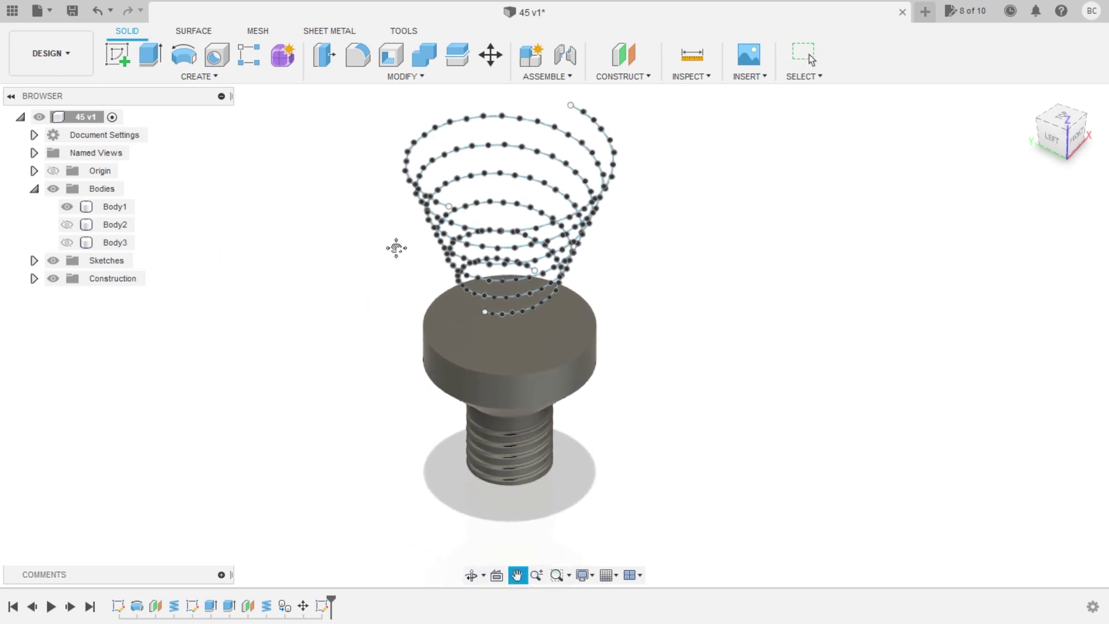
pyautogui.scroll(-2, 396, 293)
pyautogui.moveTo(591, 281); pyautogui.dragTo(610, 311, button='middle')
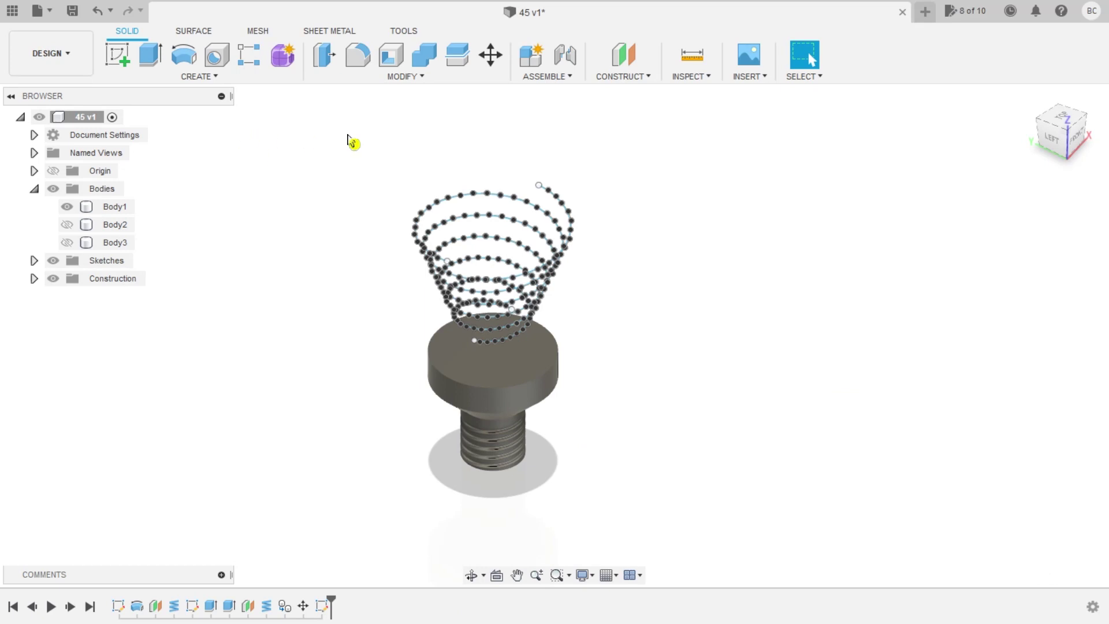
# Step: Offset a construction plane 15 mm from the YZ plane
pyautogui.click(623, 55)
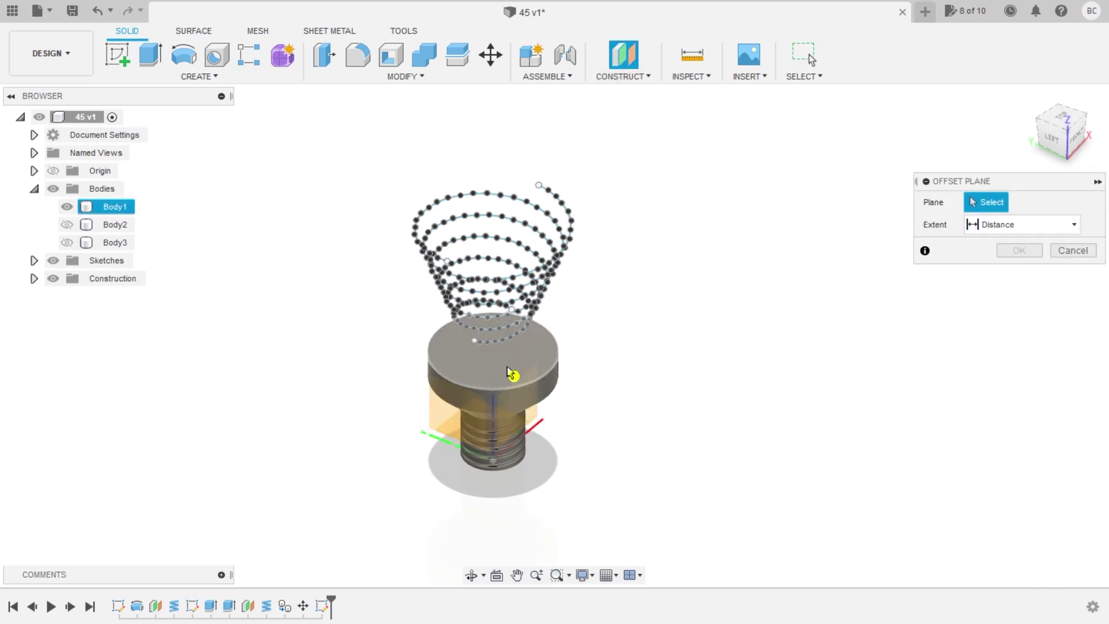
pyautogui.click(444, 412)
pyautogui.keyDown('shift'); pyautogui.moveTo(391, 367); pyautogui.dragTo(468, 457, button='middle'); pyautogui.keyUp('shift')
pyautogui.keyDown('shift'); pyautogui.moveTo(529, 334); pyautogui.dragTo(529, 335, button='middle'); pyautogui.keyUp('shift')
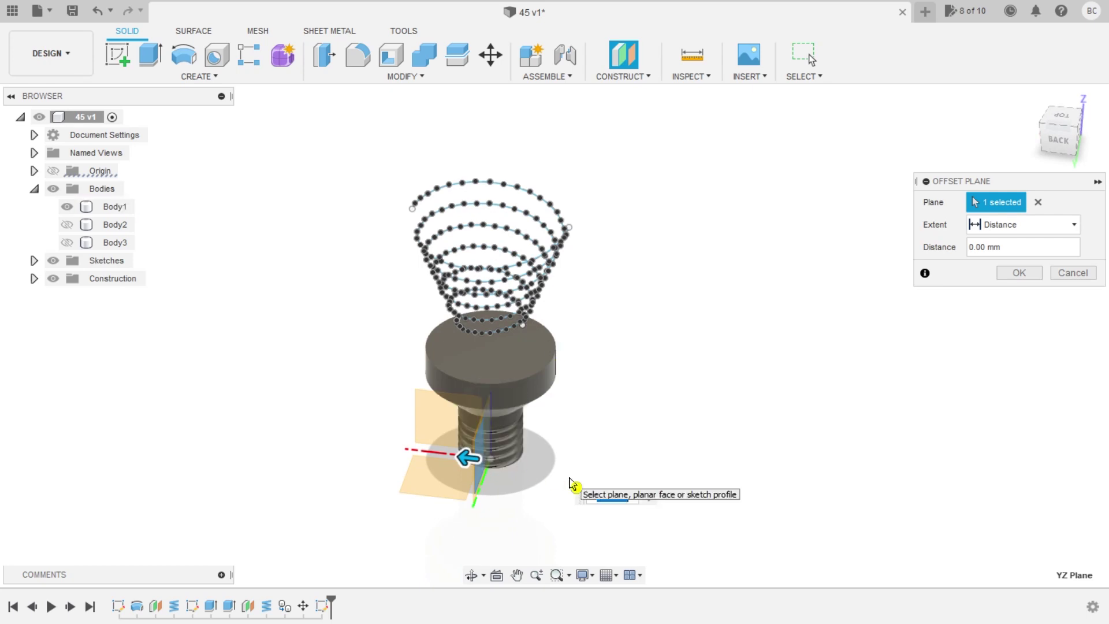
pyautogui.write('15')
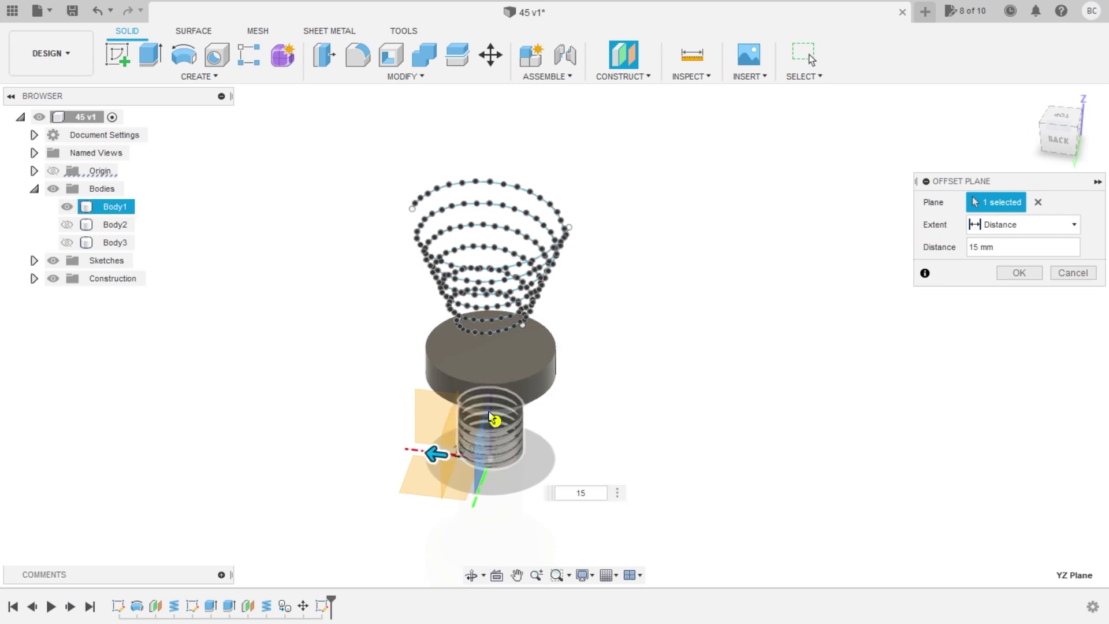
pyautogui.click(1019, 273)
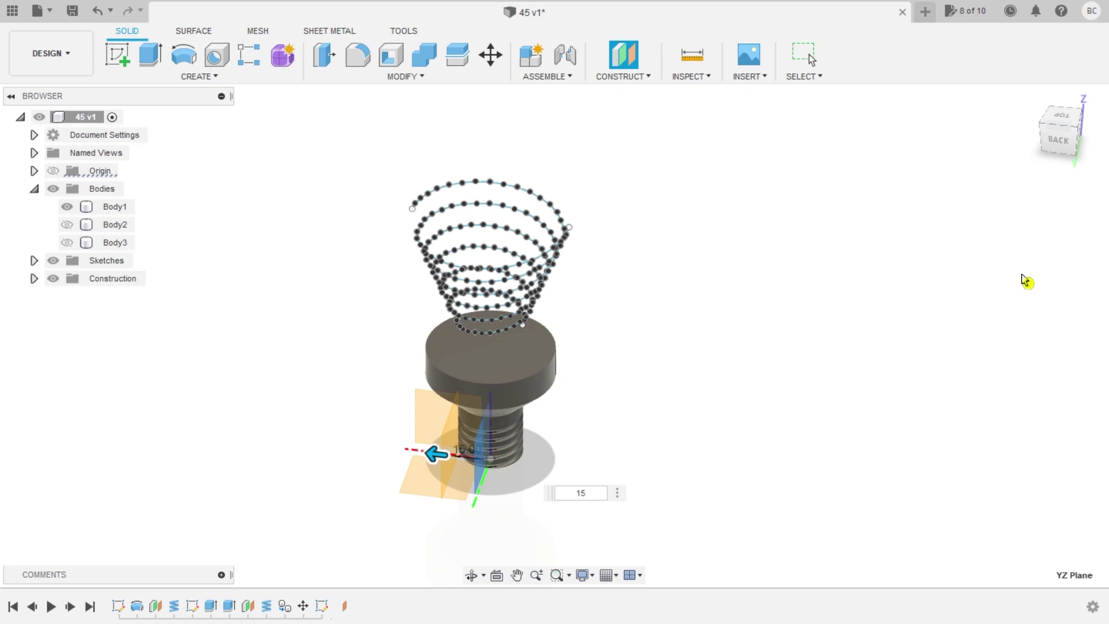
# Step: Start a new sketch beside the threaded base
pyautogui.keyDown('shift'); pyautogui.moveTo(579, 361); pyautogui.dragTo(633, 360, button='middle'); pyautogui.keyUp('shift')
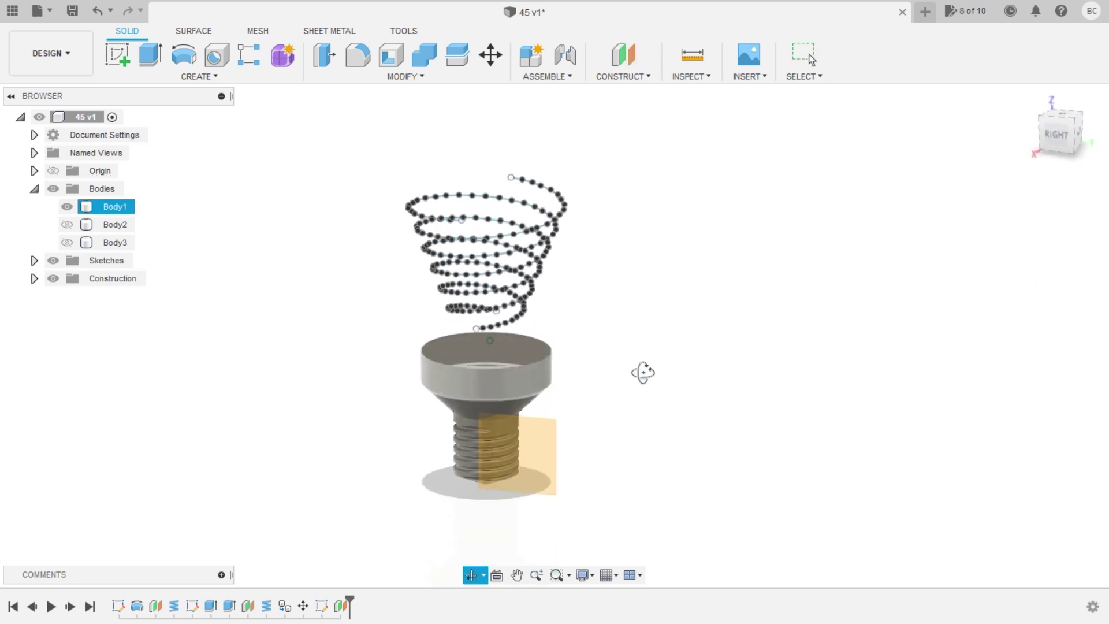
pyautogui.press('Escape')
pyautogui.click(117, 55)
pyautogui.click(528, 431)
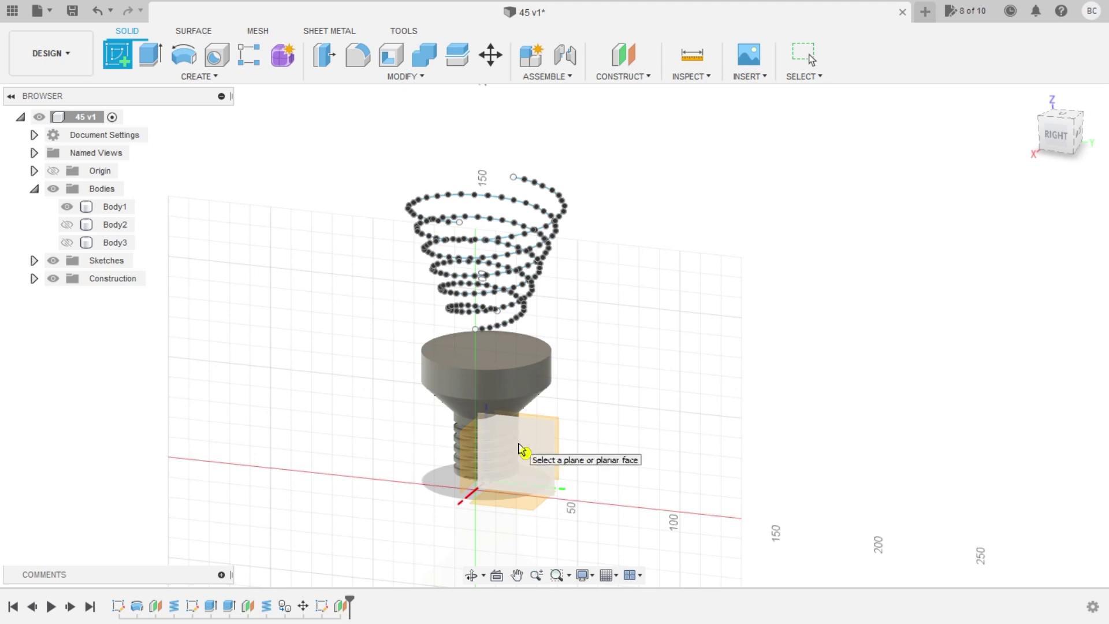
# Step: Place the sketch on the 15 mm offset plane and view it from the right
pyautogui.click(523, 450)
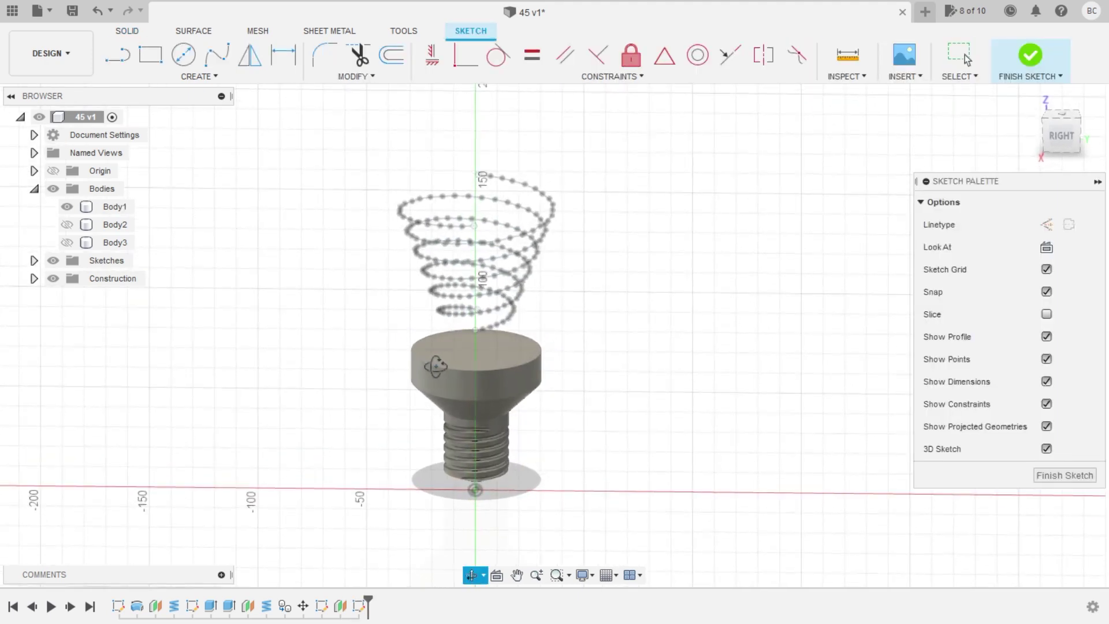
pyautogui.click(1056, 136)
pyautogui.scroll(5, 450, 332)
pyautogui.moveTo(467, 343); pyautogui.dragTo(486, 333, button='middle')
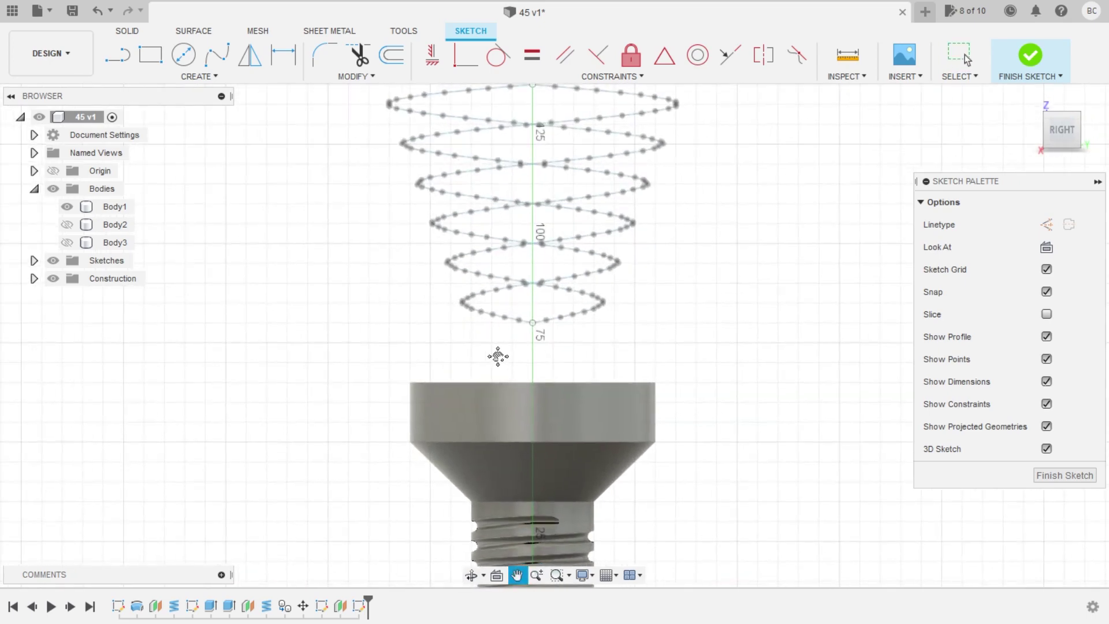
pyautogui.click(118, 58)
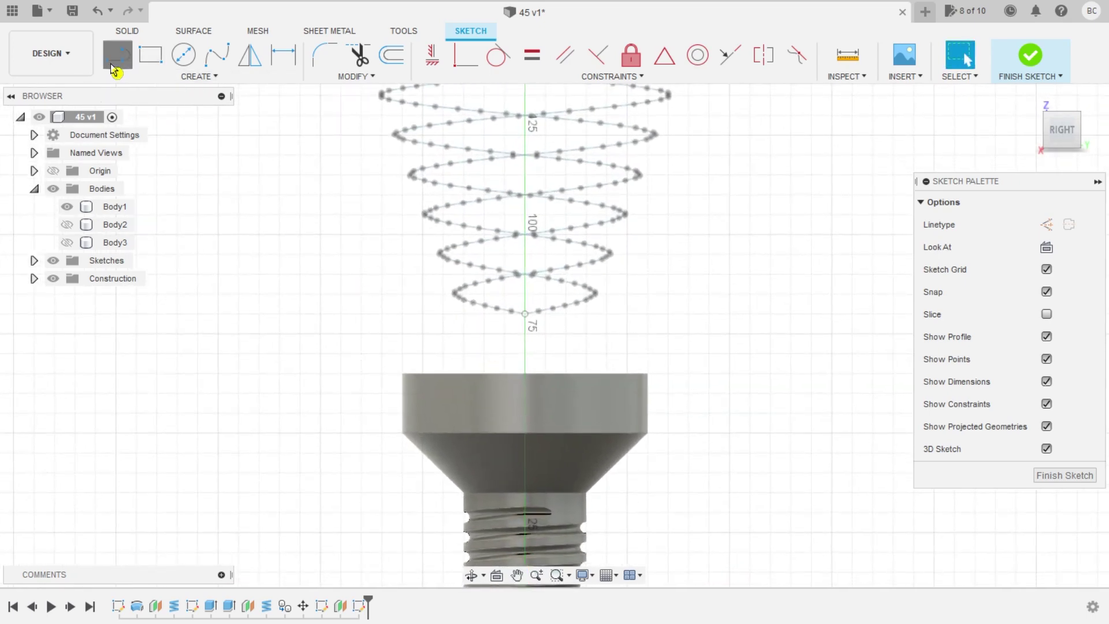
pyautogui.press('Escape')
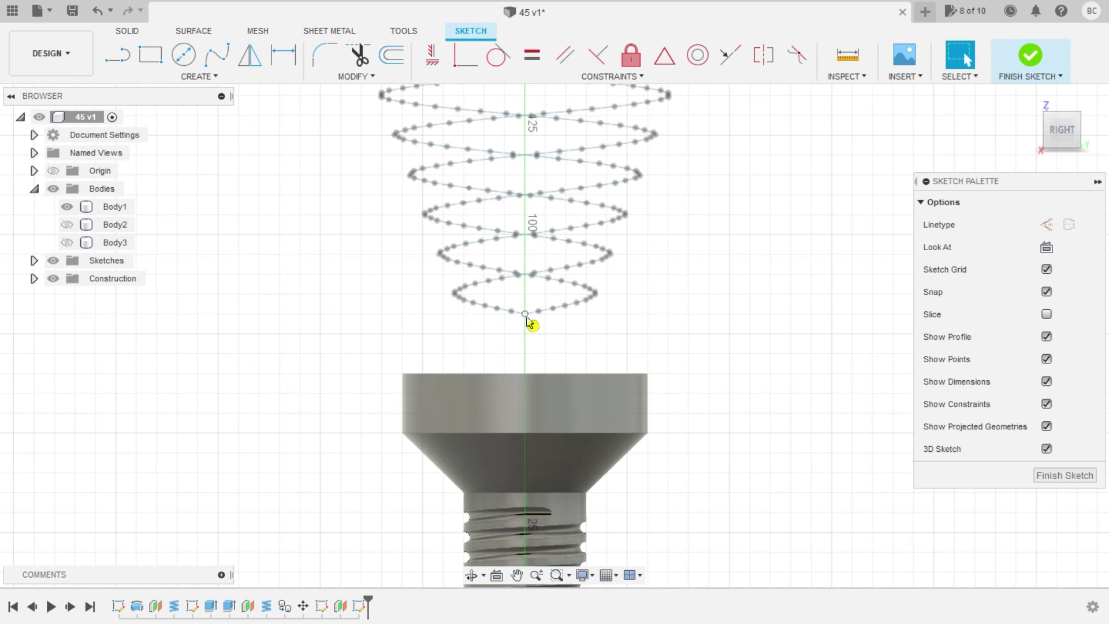
# Step: Project the helix spline into the new sketch
pyautogui.click(198, 76)
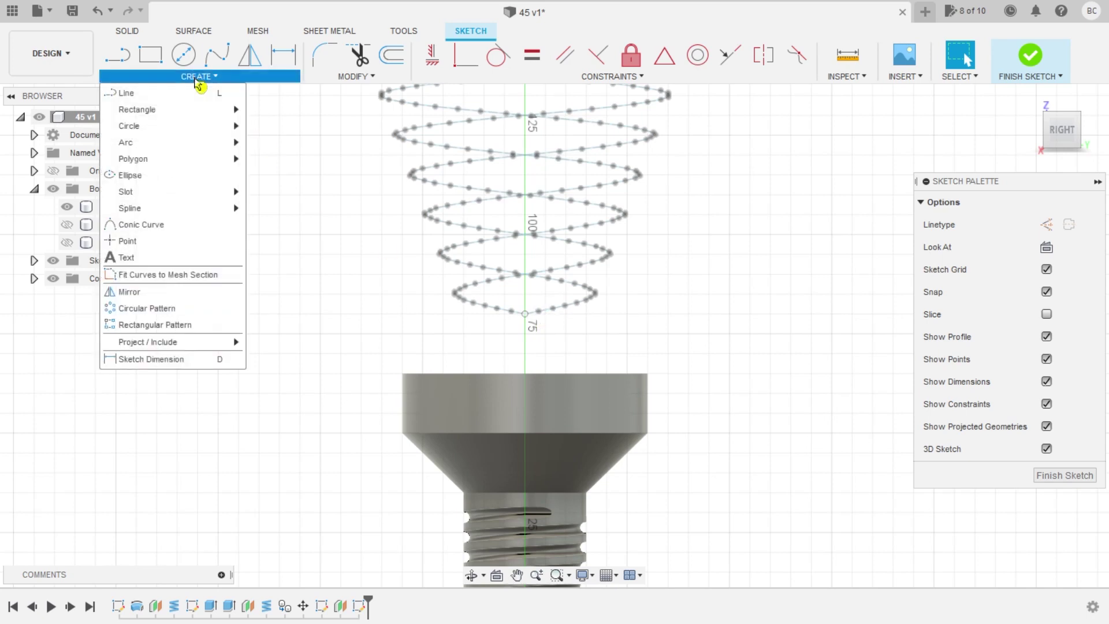
pyautogui.moveTo(147, 341)
pyautogui.click(283, 342)
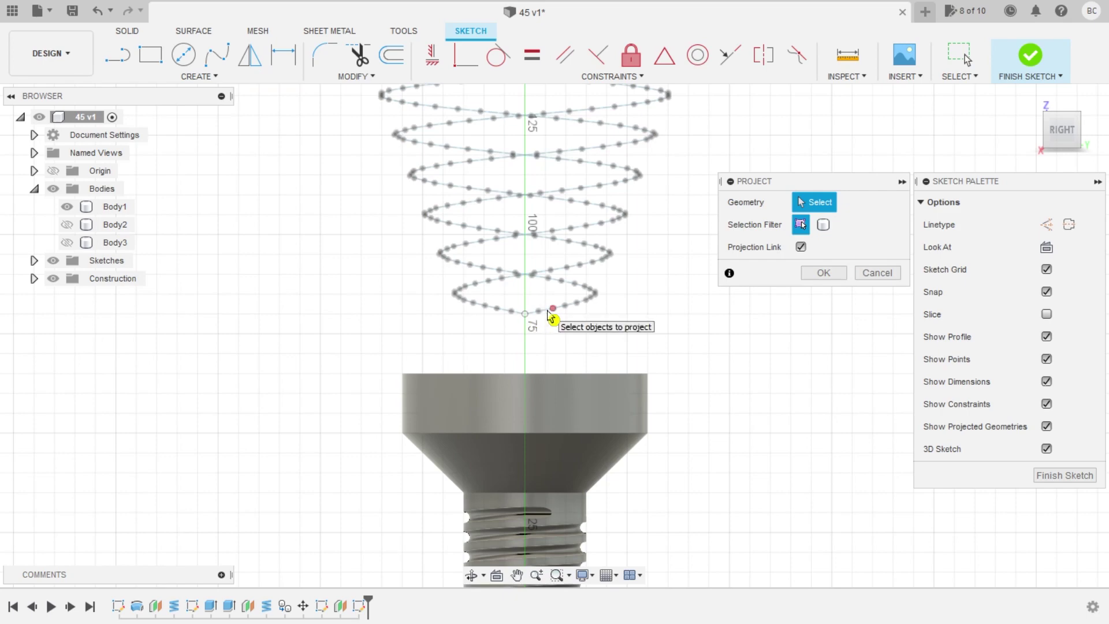
pyautogui.scroll(5, 544, 315)
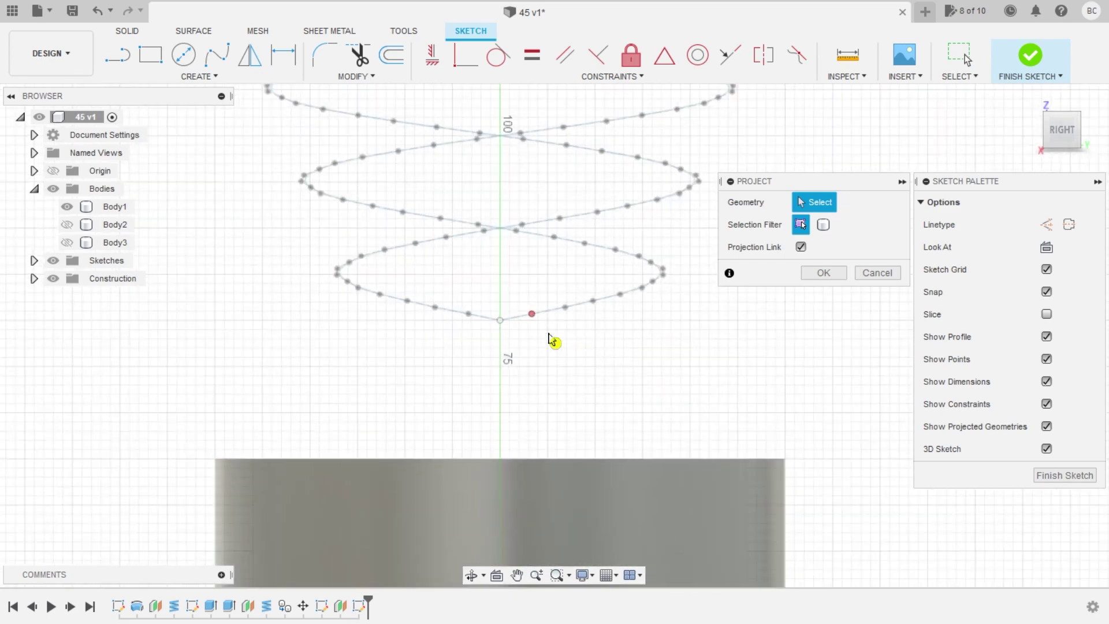
pyautogui.click(550, 324)
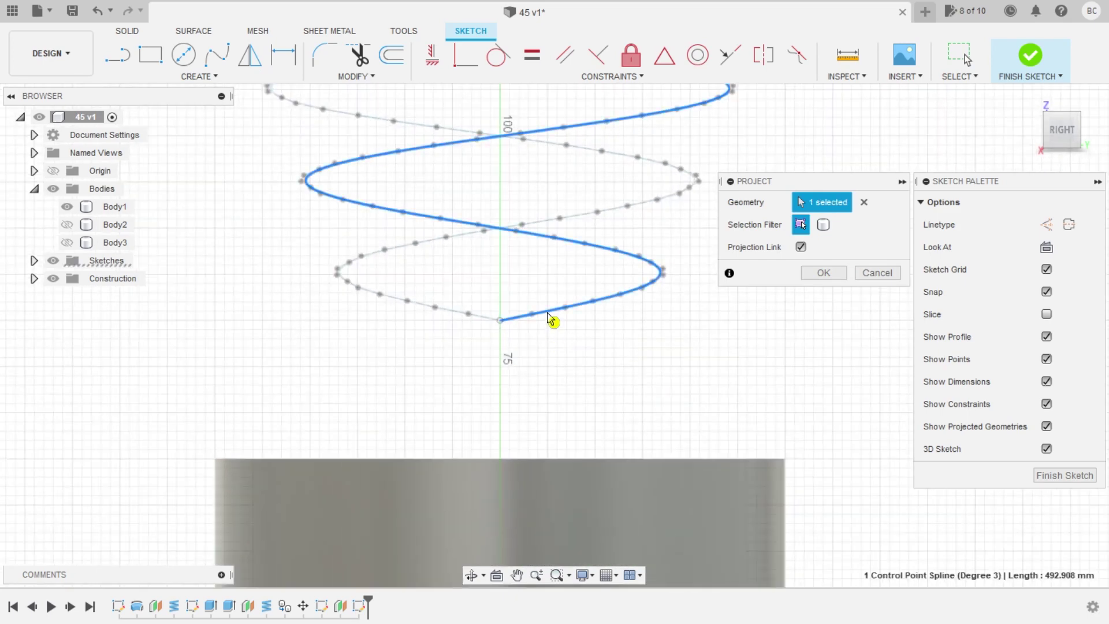
pyautogui.click(817, 282)
pyautogui.scroll(-2, 543, 364)
pyautogui.click(121, 58)
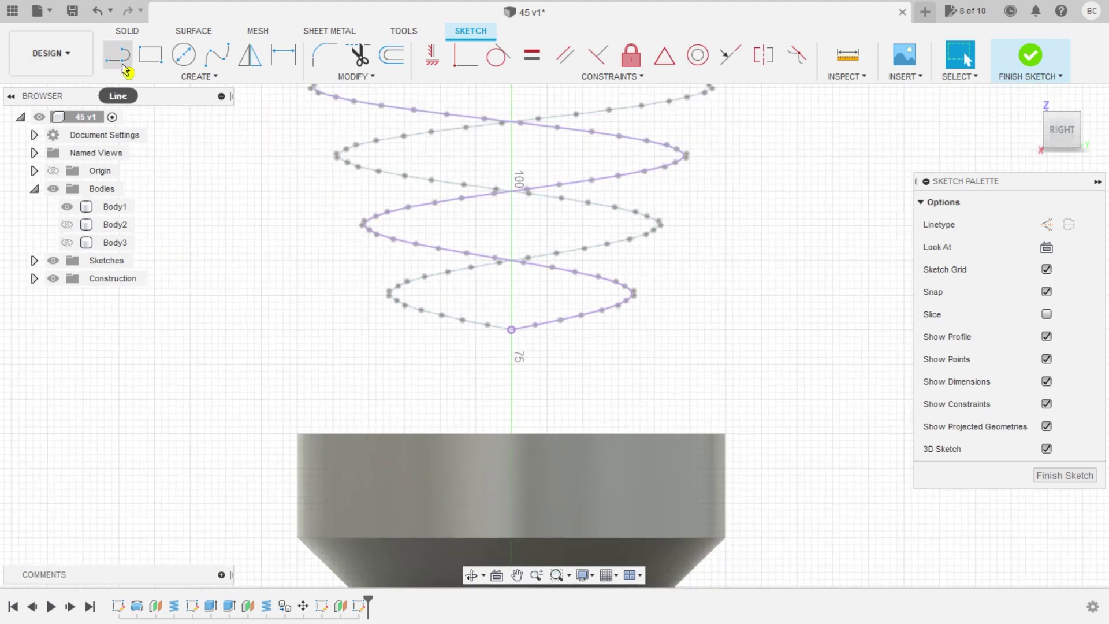
# Step: Draw an angled line and vertical leg from the coil's lower end, rounding their corner at R10
pyautogui.click(510, 331)
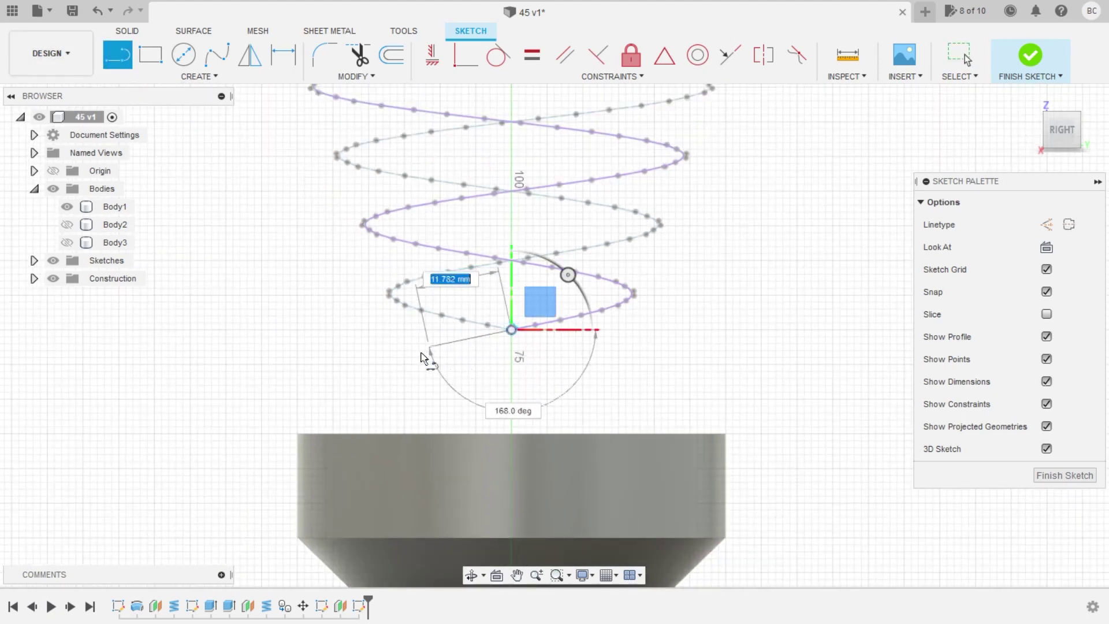
pyautogui.click(370, 358)
pyautogui.click(367, 515)
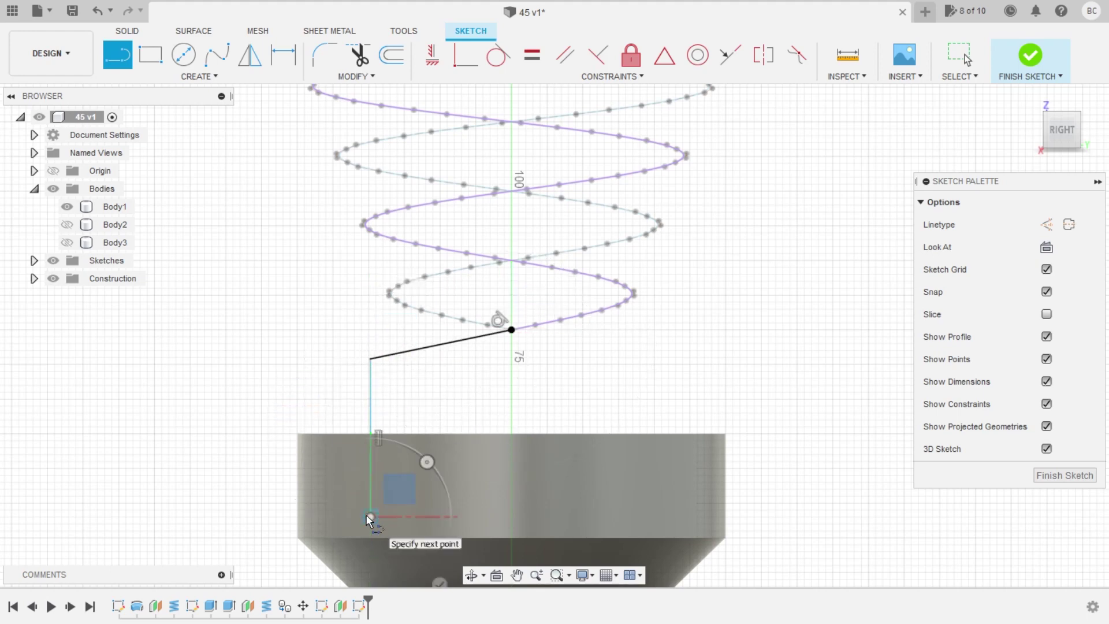
pyautogui.press('Escape')
pyautogui.scroll(-2, 402, 517)
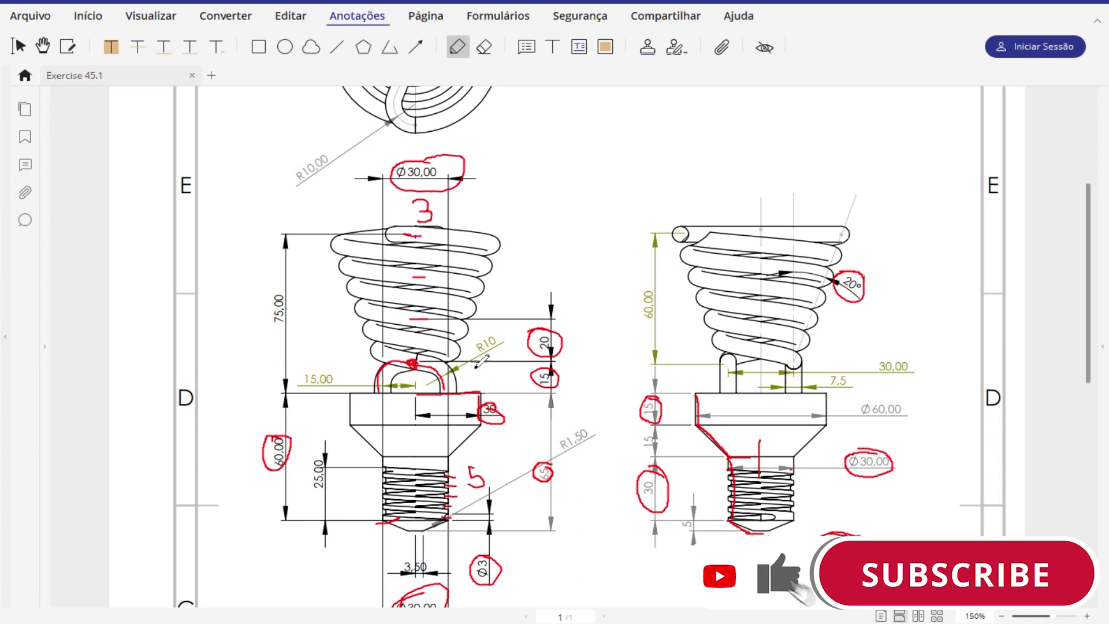
pyautogui.moveTo(500, 334); pyautogui.dragTo(504, 332)
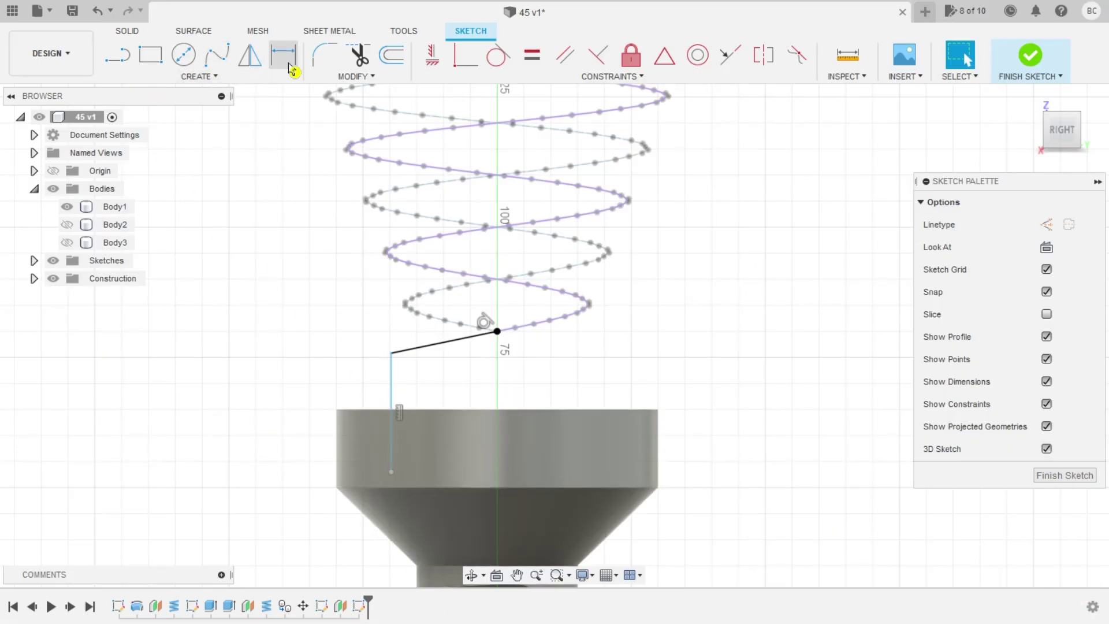
pyautogui.click(324, 53)
pyautogui.click(390, 353)
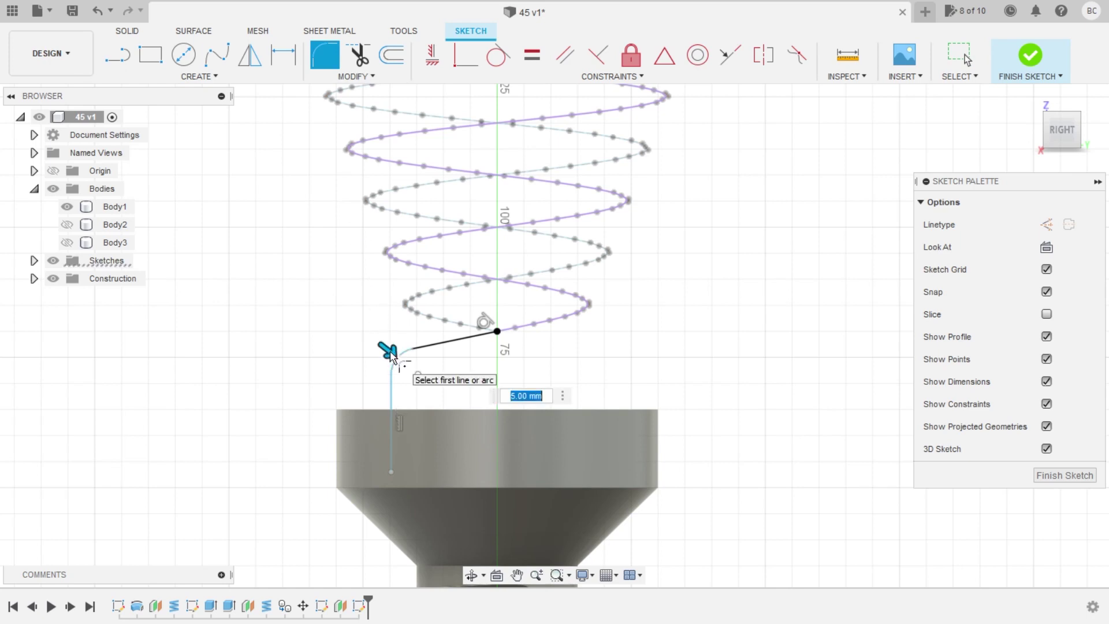
pyautogui.press('Return')
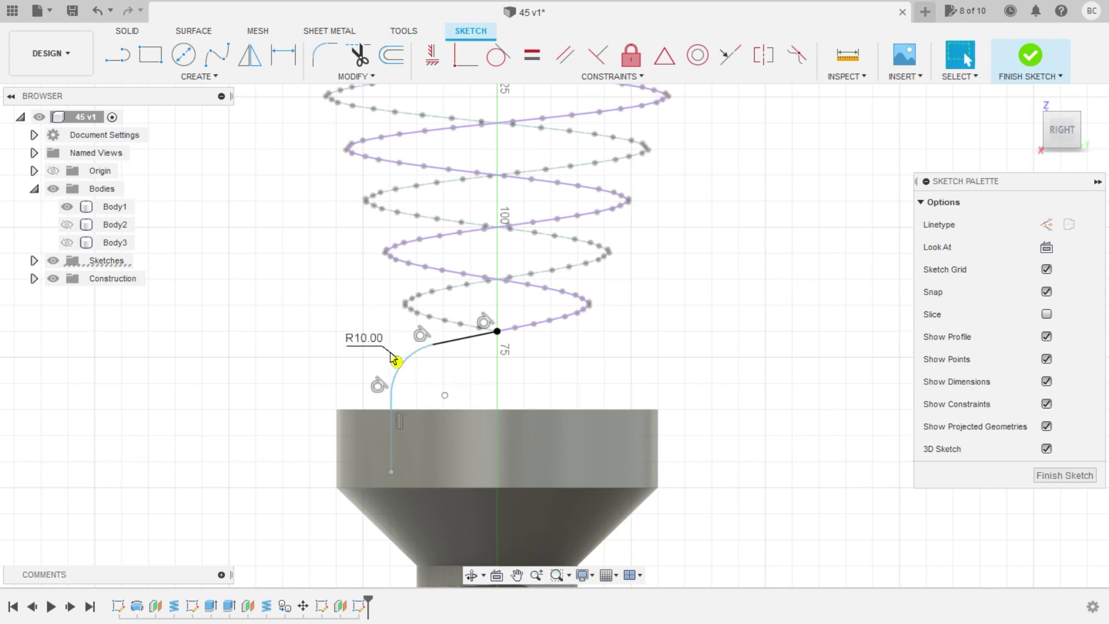
# Step: Draw a vertical construction line down from the helix end
pyautogui.press('l')
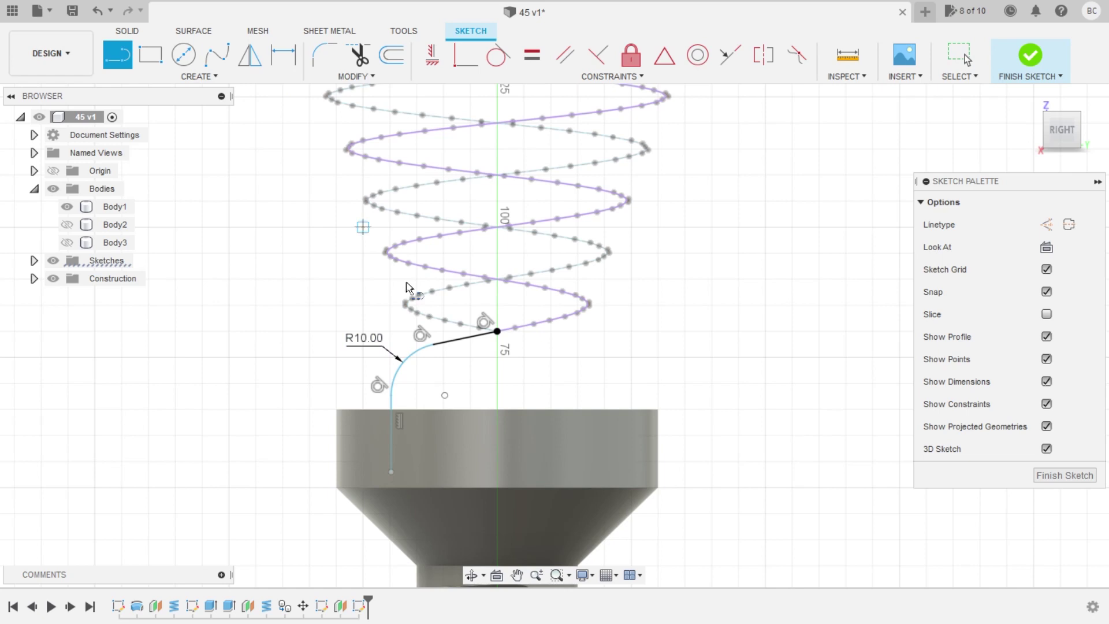
pyautogui.click(496, 331)
pyautogui.moveTo(496, 477); pyautogui.dragTo(553, 438)
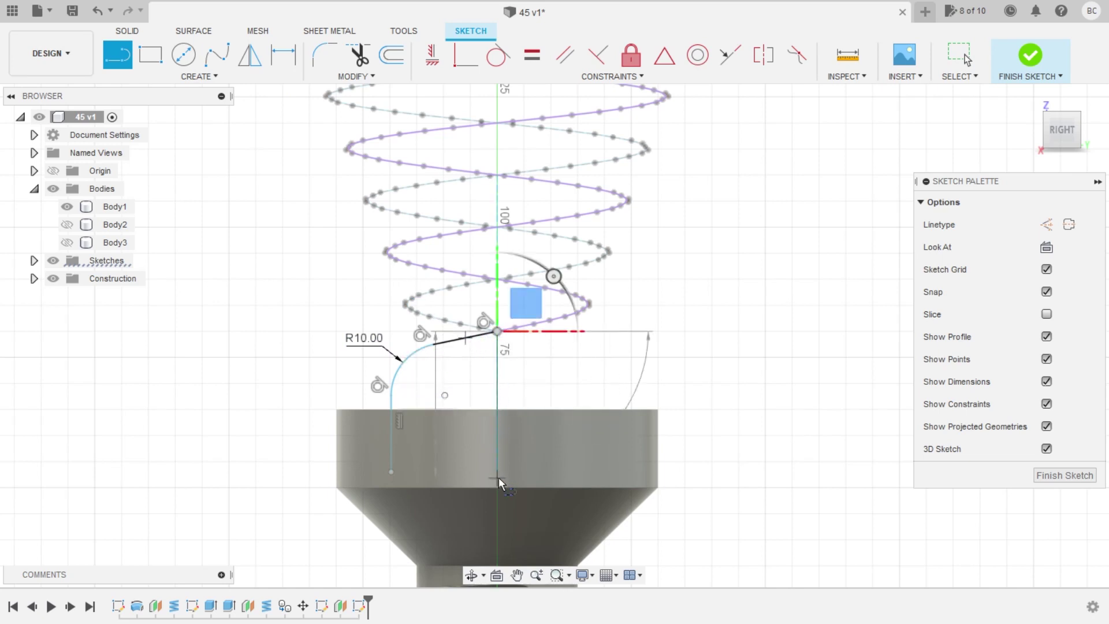
pyautogui.press('Escape')
pyautogui.click(502, 378)
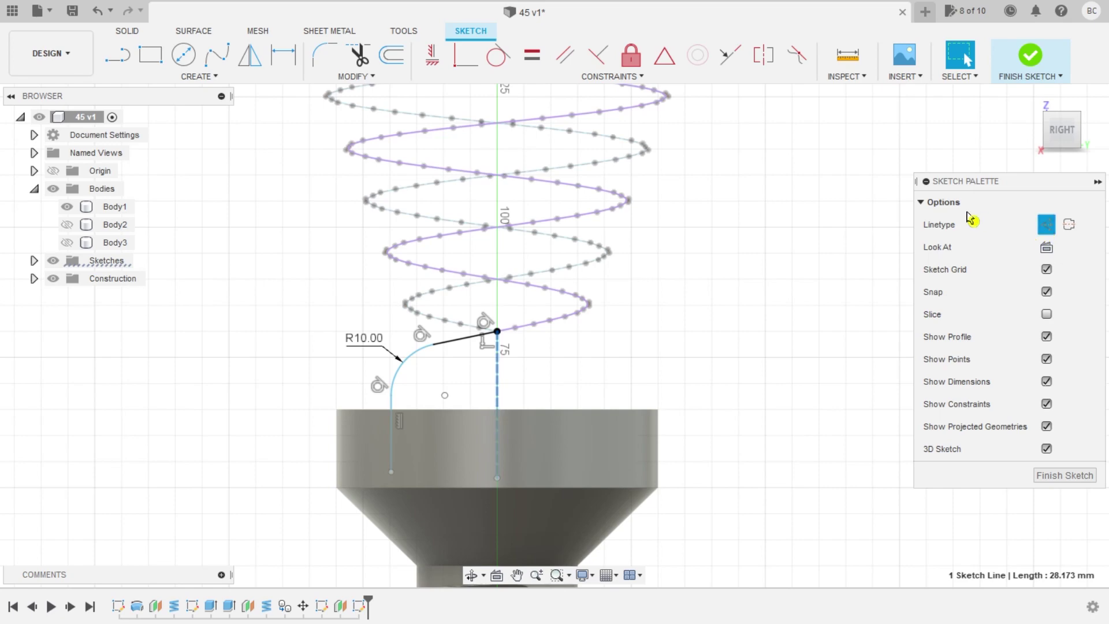
pyautogui.click(843, 345)
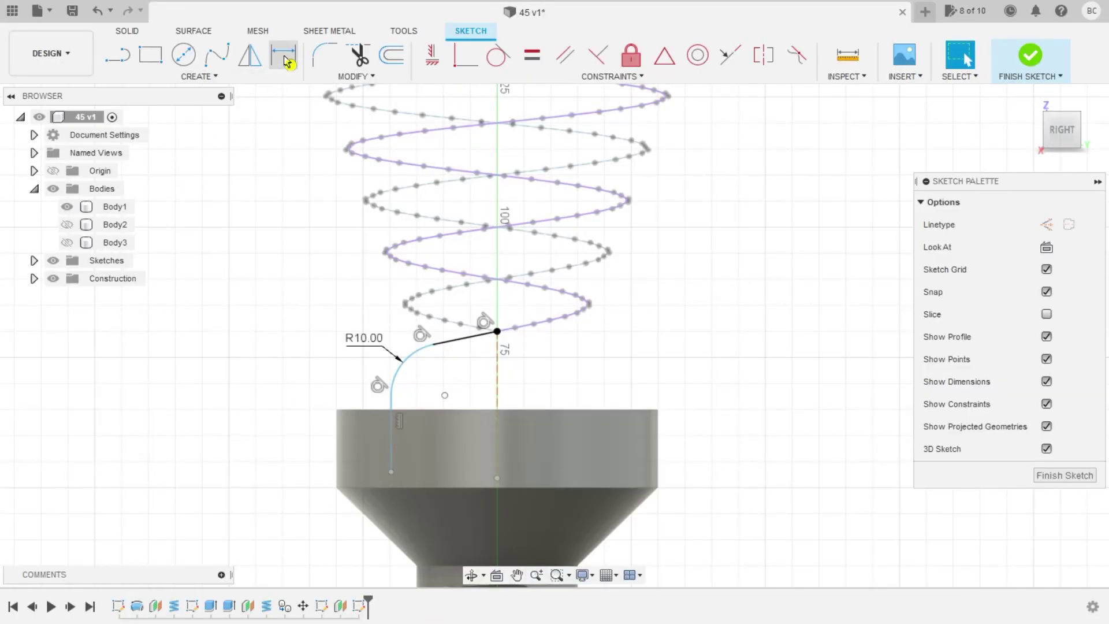
# Step: Dimension the vertical leg 15 mm from the construction line and finish the sketch
pyautogui.click(287, 65)
pyautogui.click(495, 384)
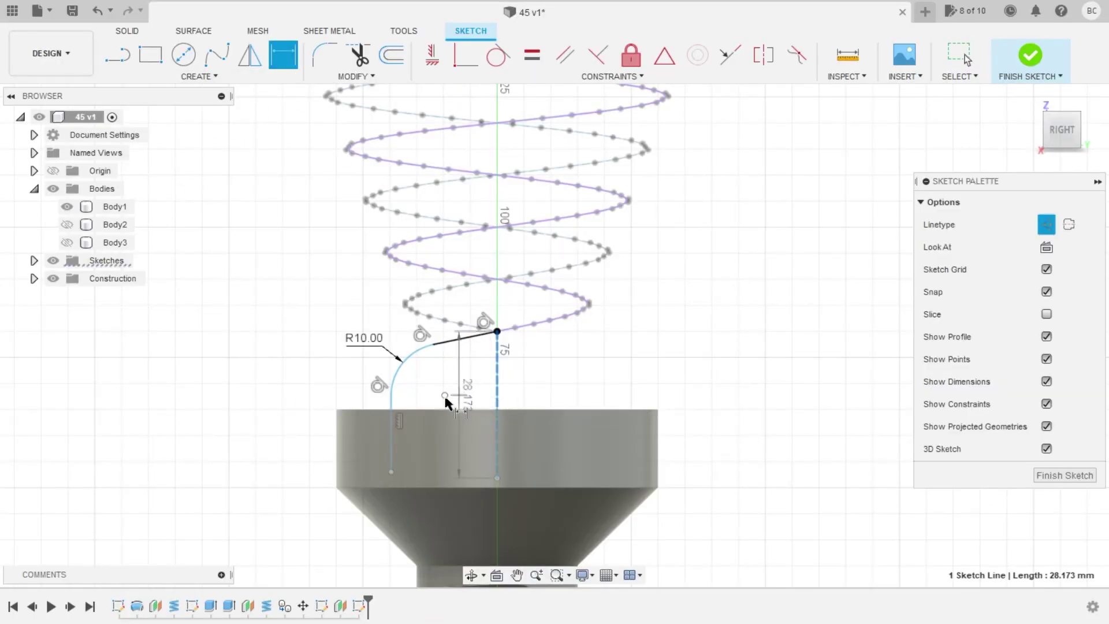
pyautogui.click(393, 415)
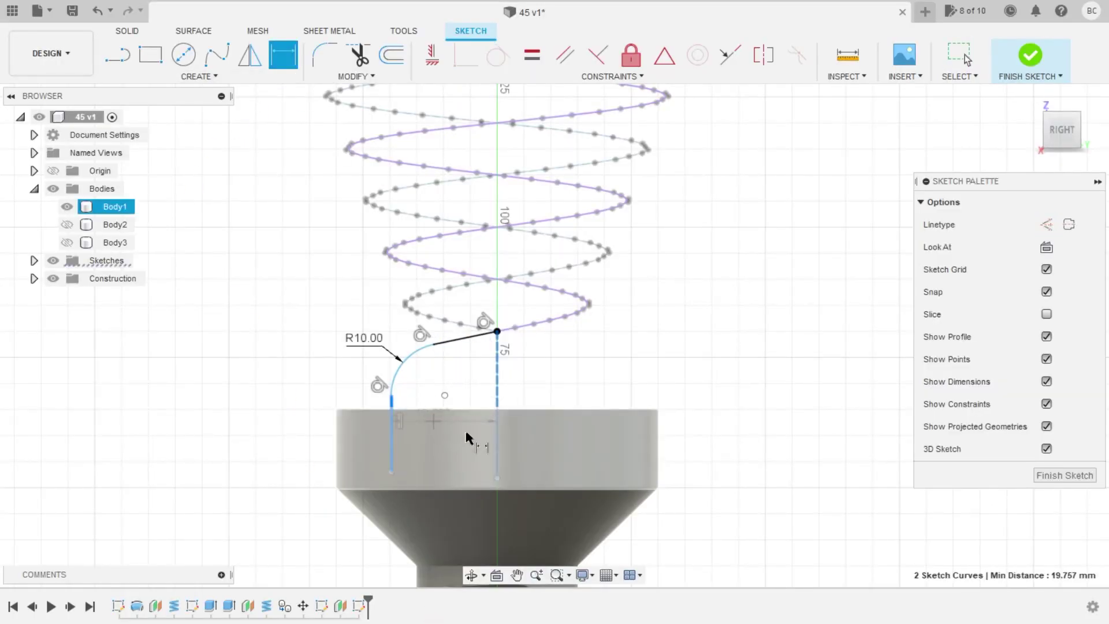
pyautogui.click(296, 439)
pyautogui.write('15')
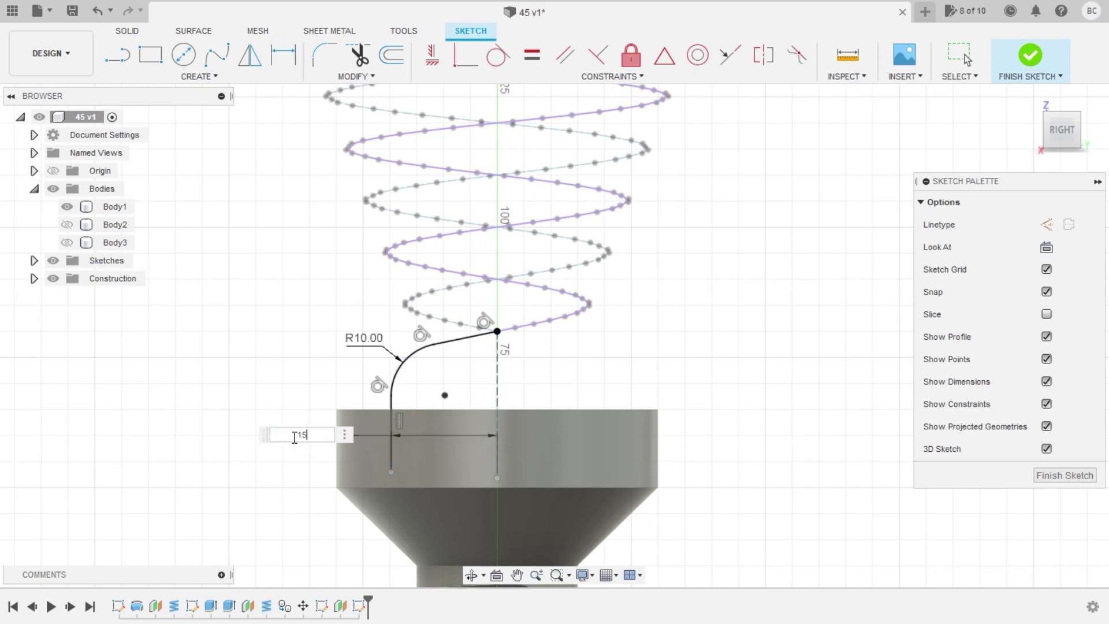
pyautogui.press('Return')
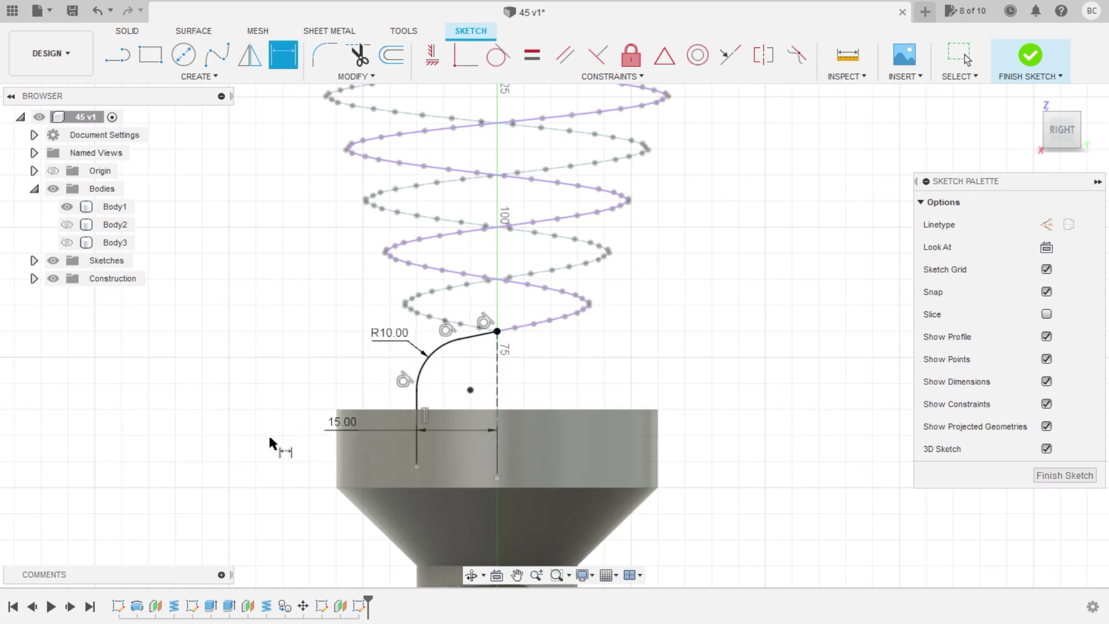
pyautogui.press('Escape')
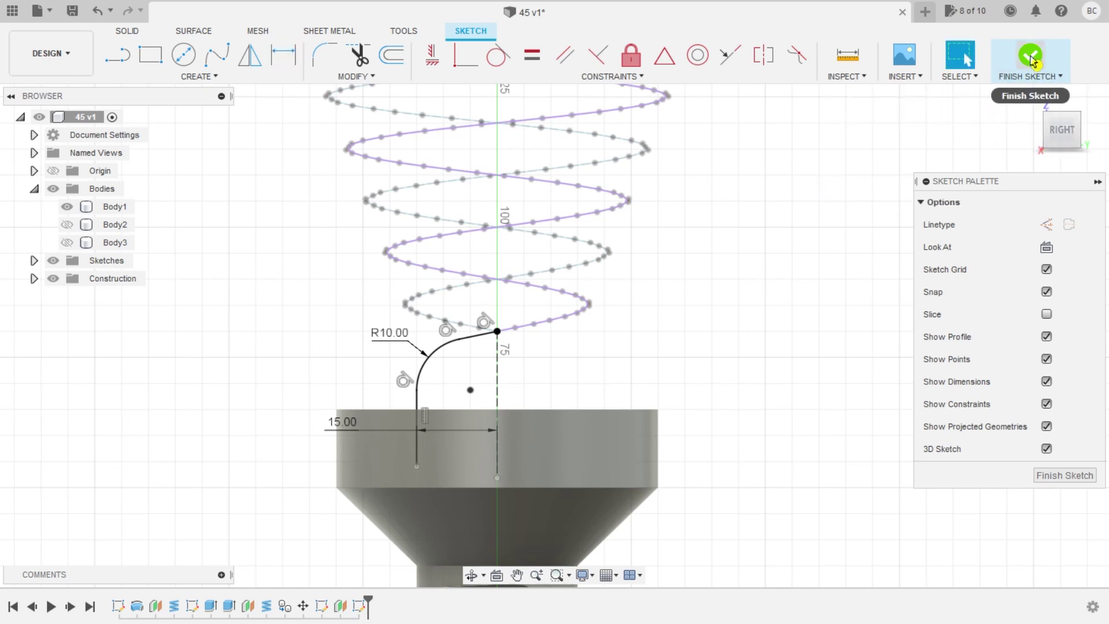
pyautogui.click(1031, 59)
# Step: Offset a second construction plane -15 mm from the YZ plane across the threaded base
pyautogui.keyDown('shift'); pyautogui.moveTo(790, 324); pyautogui.dragTo(736, 342, button='middle'); pyautogui.keyUp('shift')
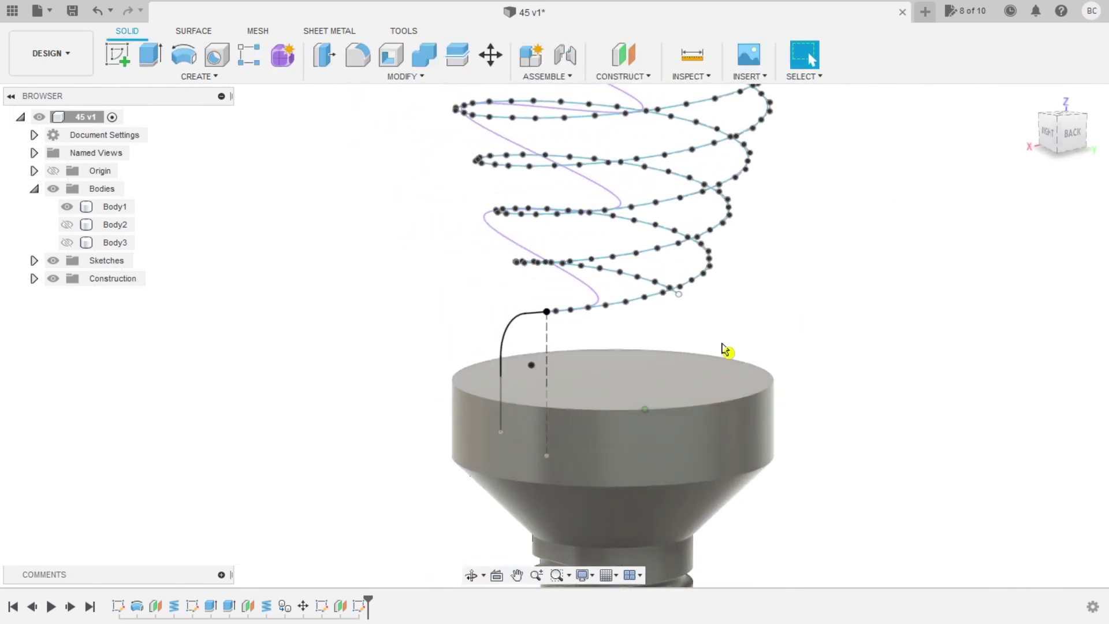
pyautogui.scroll(-5, 730, 347)
pyautogui.press('Escape')
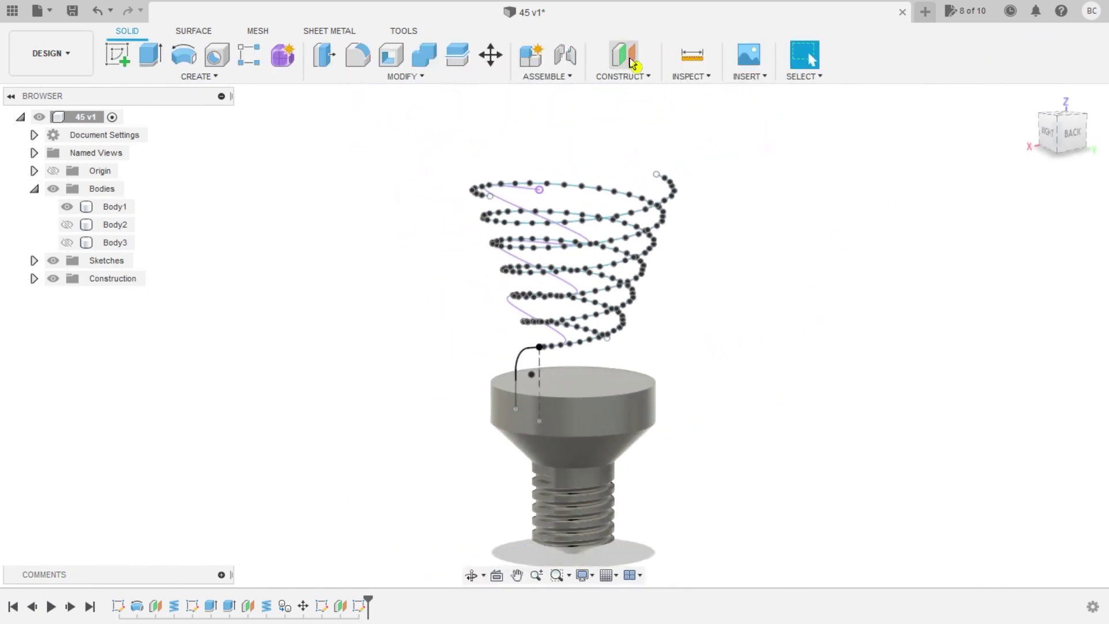
pyautogui.click(623, 55)
pyautogui.click(609, 515)
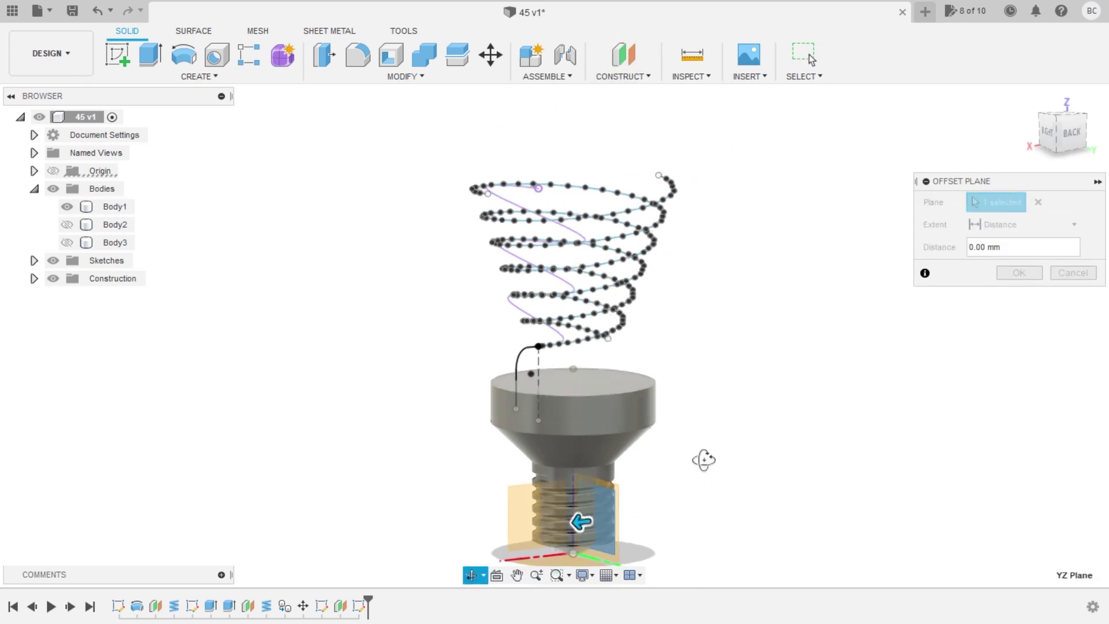
pyautogui.keyDown('shift'); pyautogui.moveTo(701, 458); pyautogui.dragTo(669, 465, button='middle'); pyautogui.keyUp('shift')
pyautogui.moveTo(561, 524); pyautogui.dragTo(635, 537)
pyautogui.write('-15')
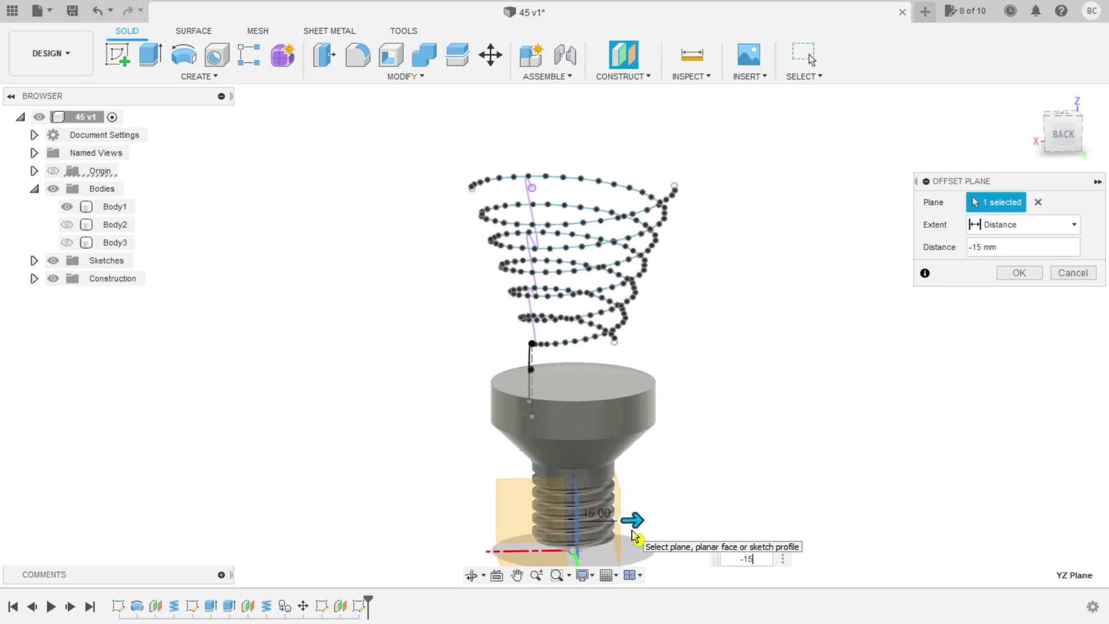
pyautogui.click(1016, 280)
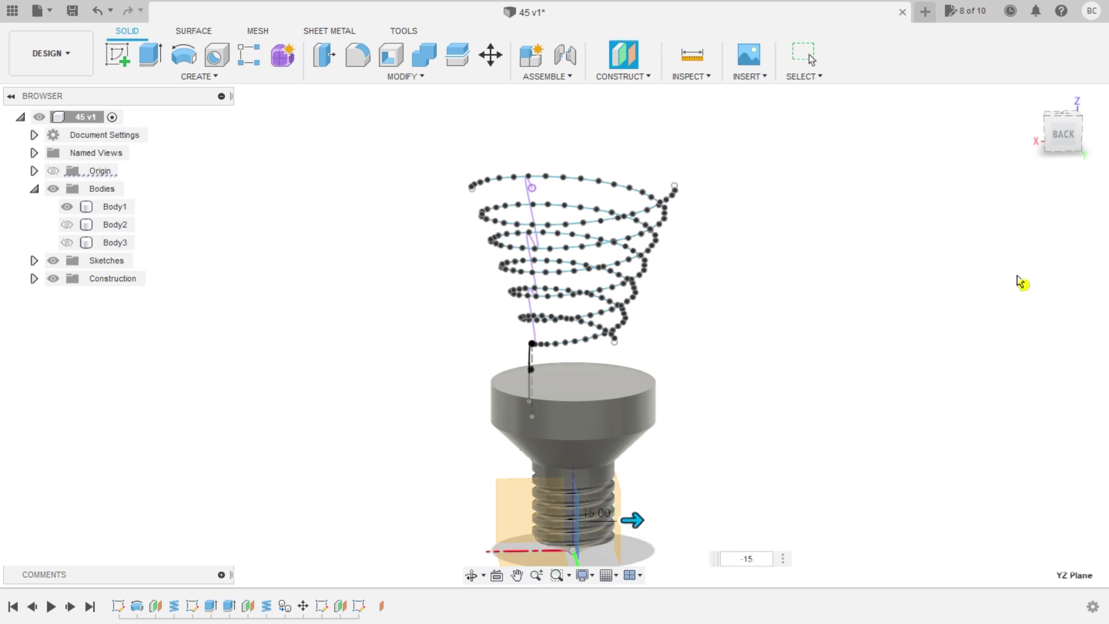
pyautogui.keyDown('shift'); pyautogui.moveTo(760, 359); pyautogui.dragTo(751, 367, button='middle'); pyautogui.keyUp('shift')
pyautogui.press('Escape')
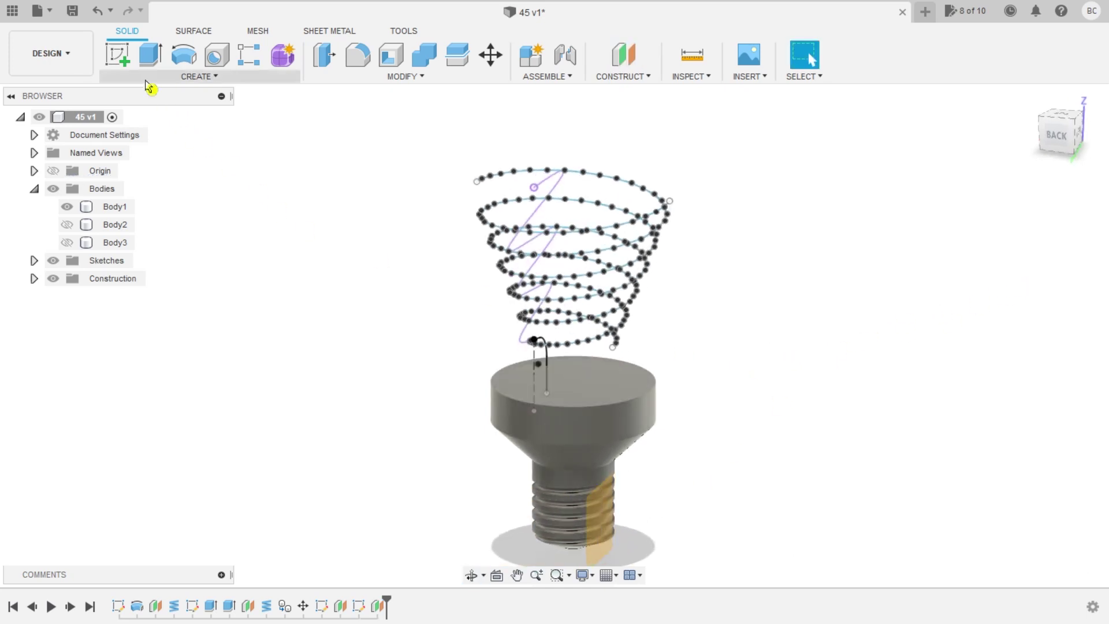
pyautogui.click(119, 55)
# Step: Sketch on the -15 mm plane, viewed from the left, and project the helix into it
pyautogui.click(600, 514)
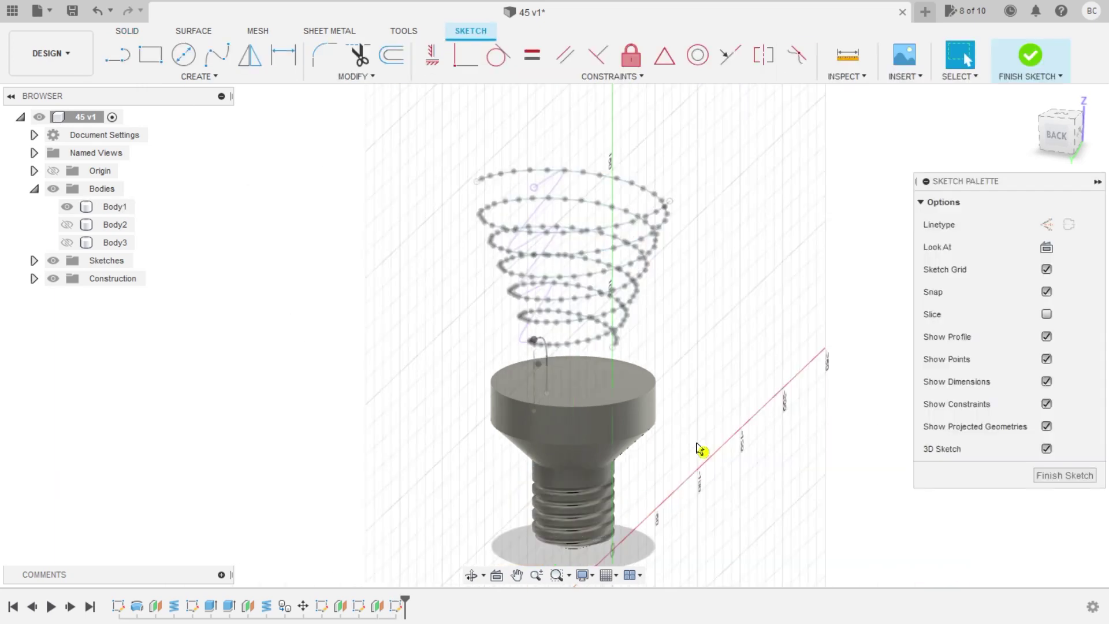
pyautogui.moveTo(1045, 170); pyautogui.dragTo(872, 162)
pyautogui.press('Escape')
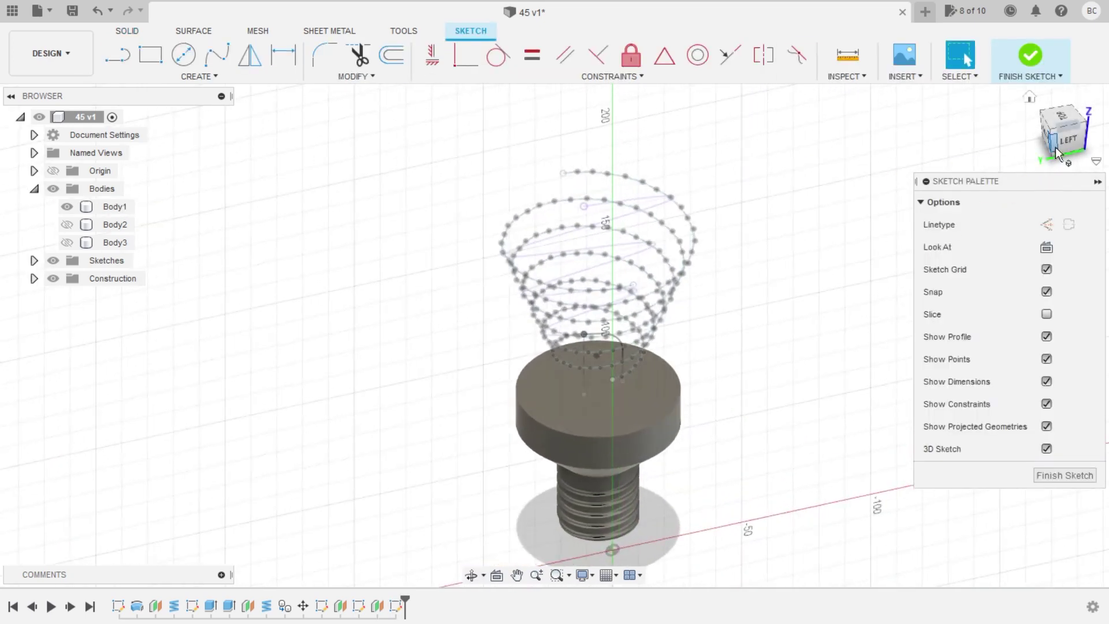
pyautogui.click(1067, 147)
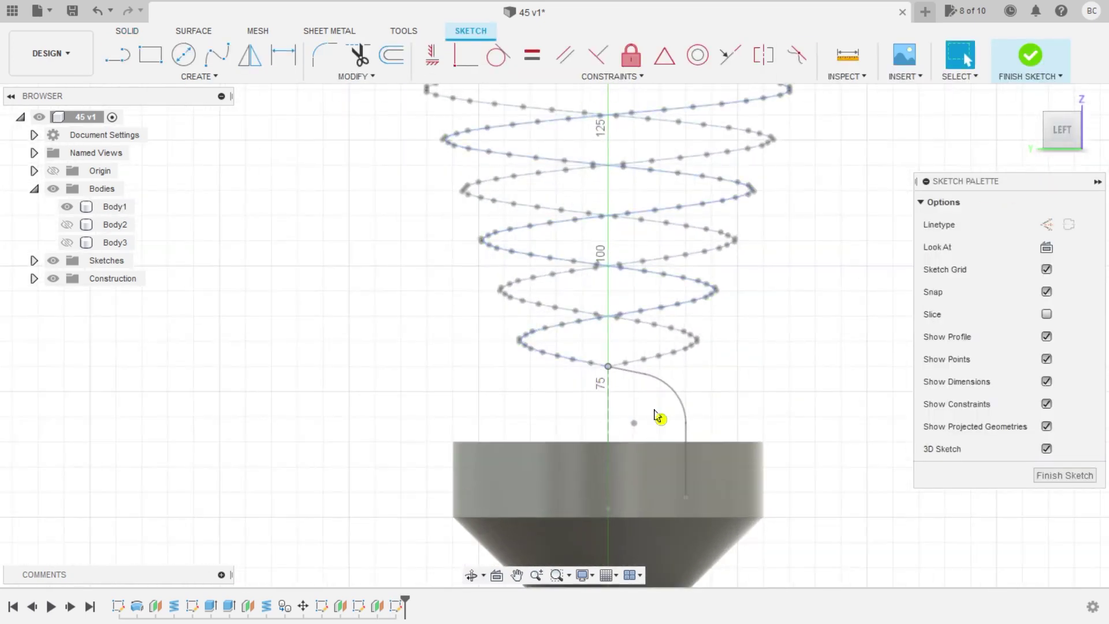
pyautogui.click(205, 76)
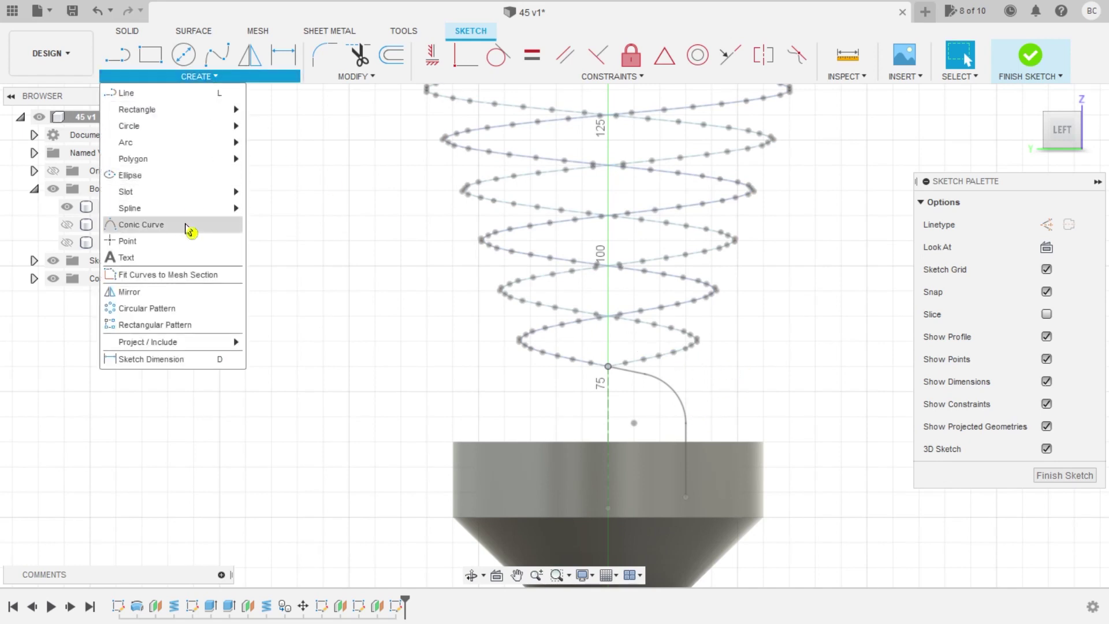
pyautogui.moveTo(147, 341)
pyautogui.click(264, 341)
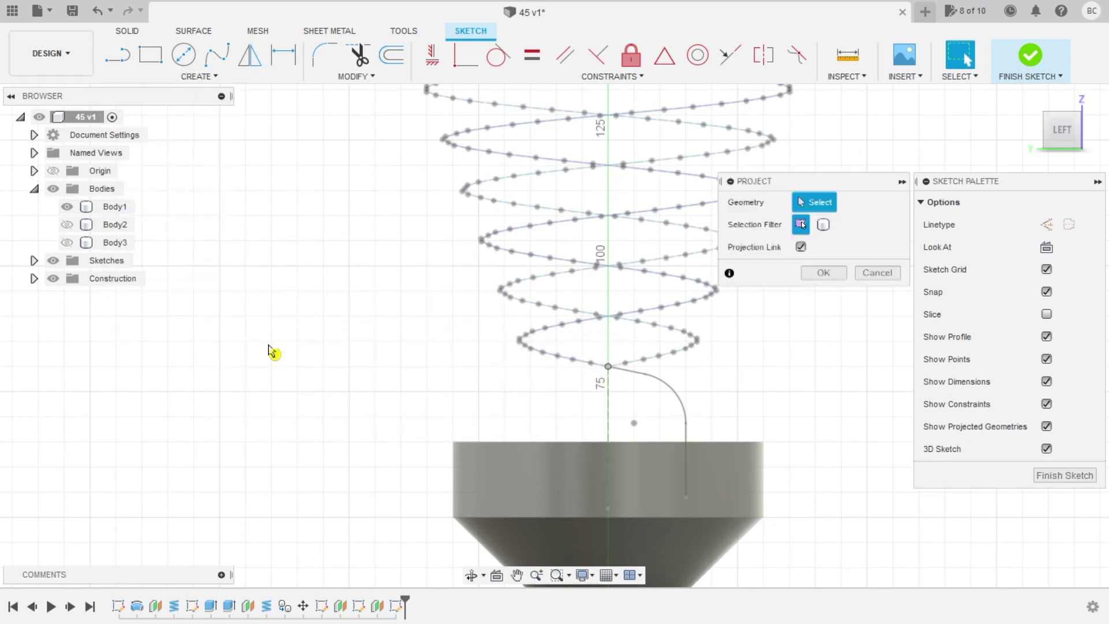
pyautogui.click(656, 364)
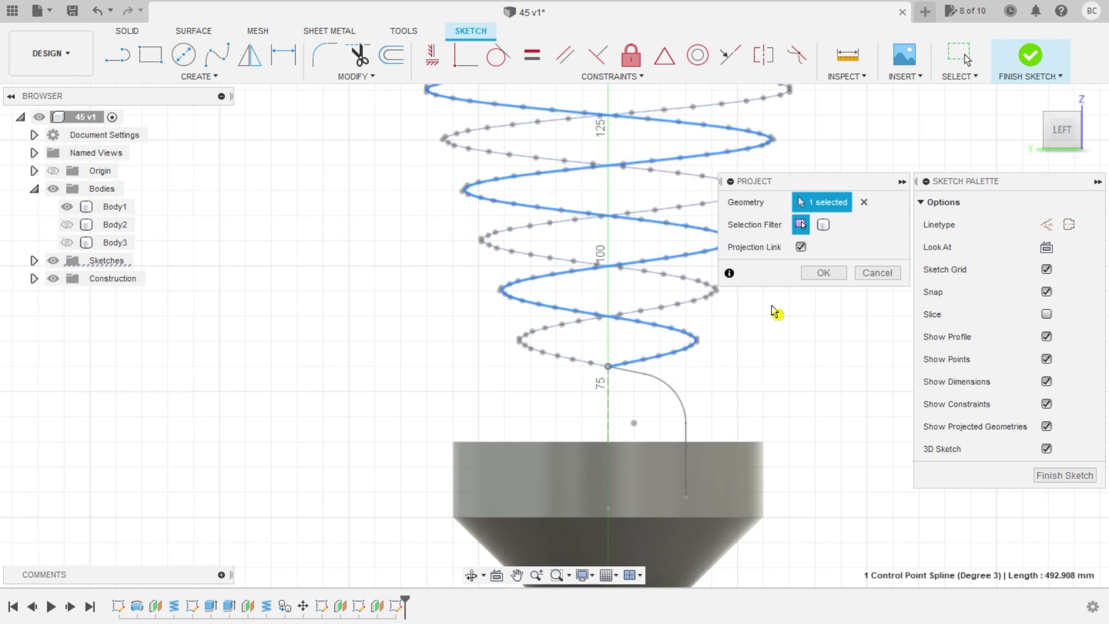
pyautogui.click(822, 273)
# Step: Draw an angled line then a vertical line from the helix's lower end down to the base
pyautogui.click(127, 58)
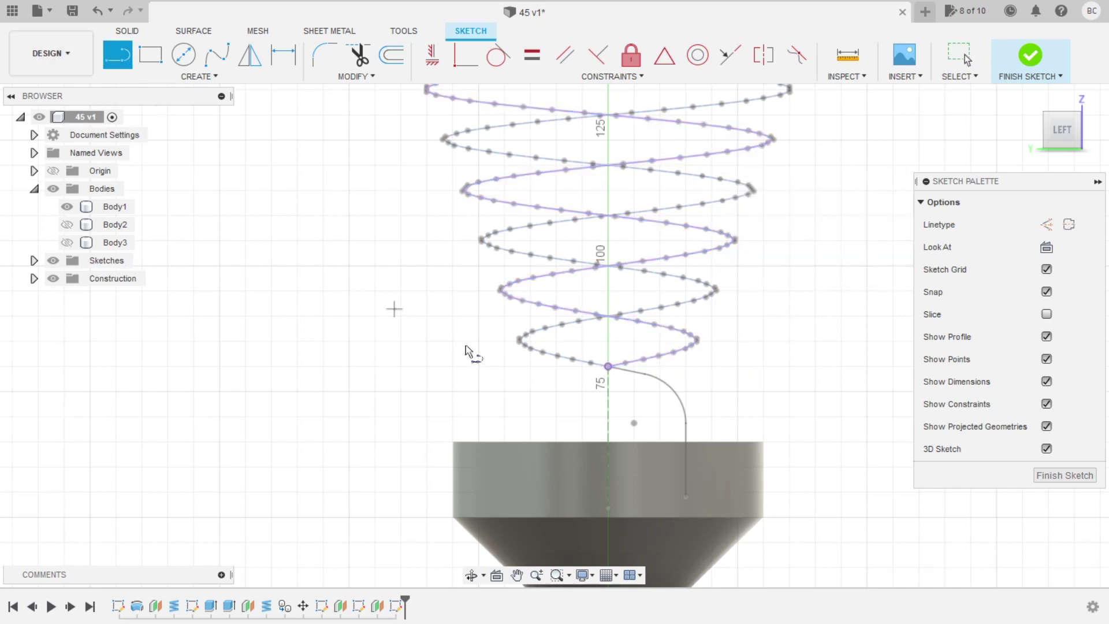
pyautogui.click(607, 366)
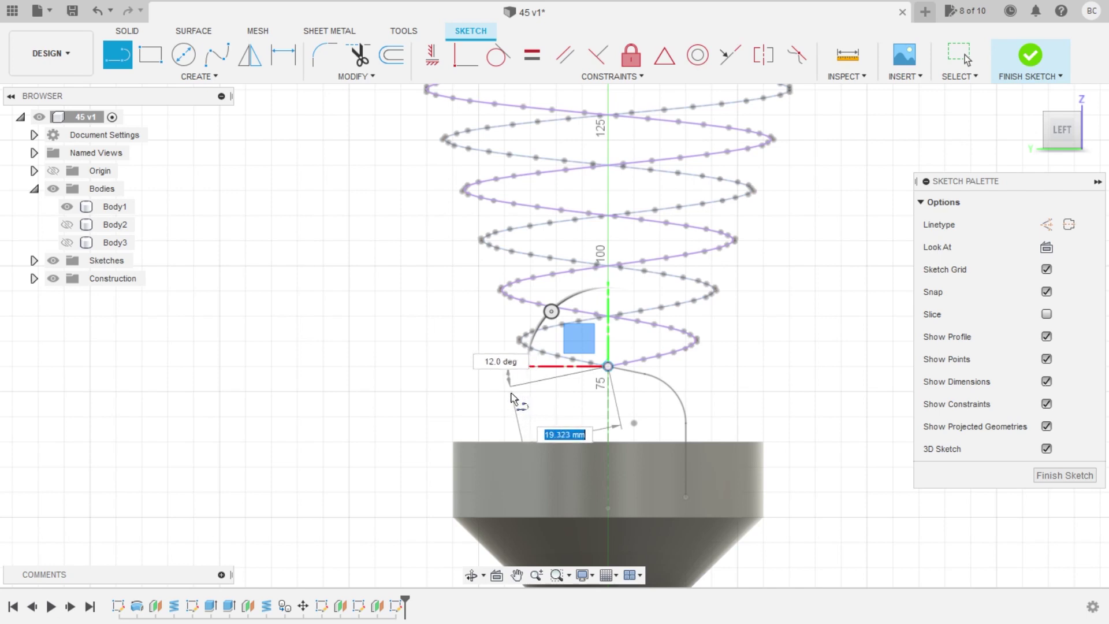
pyautogui.click(505, 387)
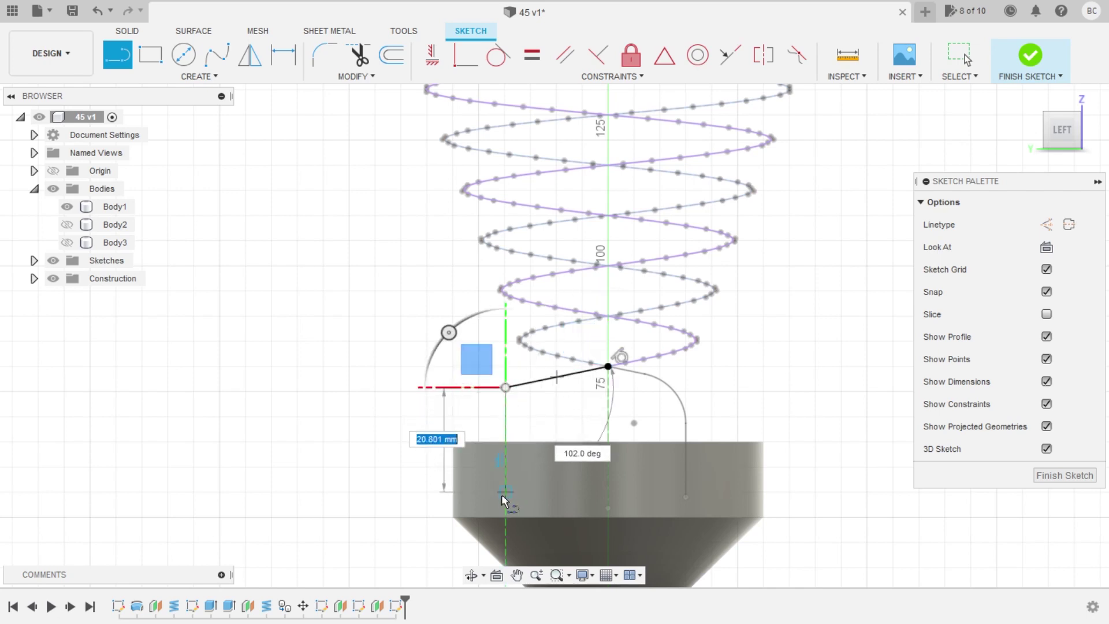
pyautogui.click(506, 492)
pyautogui.press('Escape')
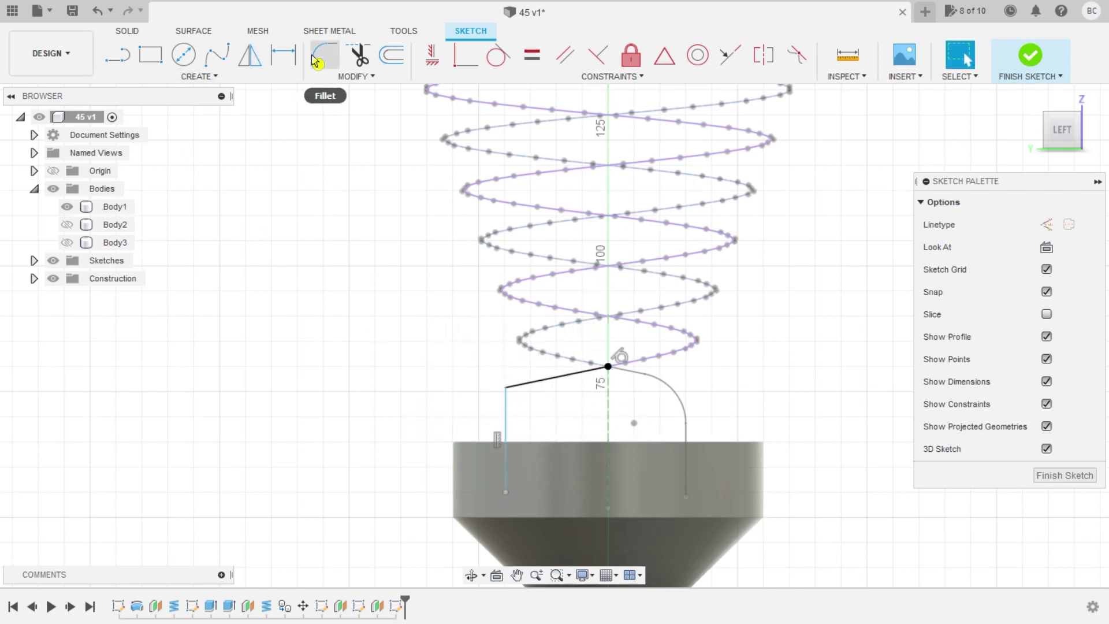
# Step: Round the path's corner with a 10 mm sketch fillet
pyautogui.click(324, 55)
pyautogui.click(507, 389)
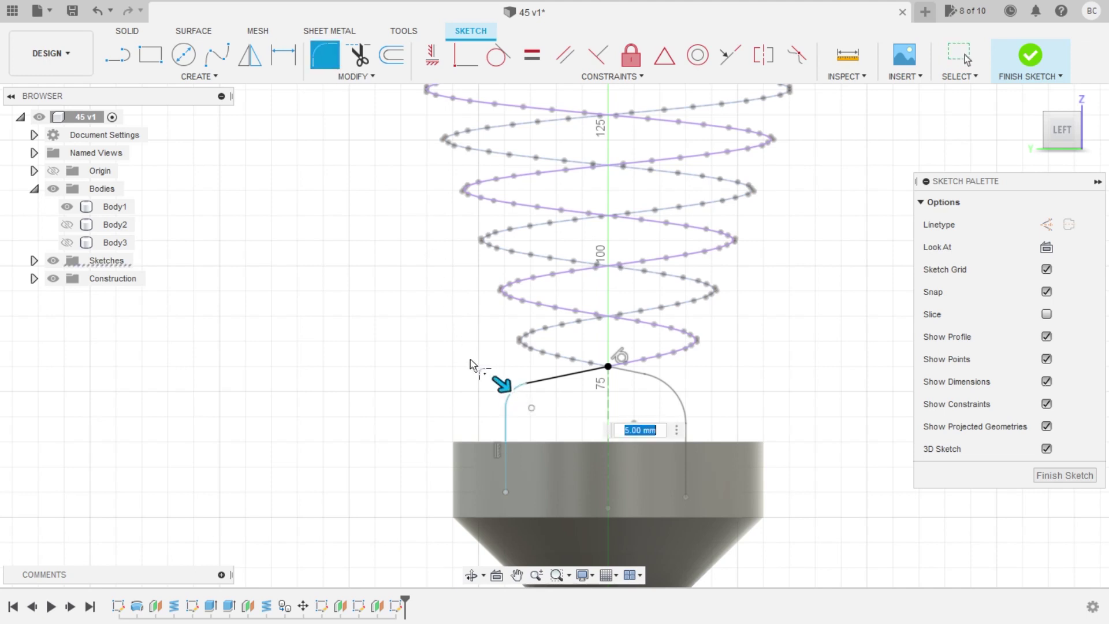
pyautogui.write('0')
pyautogui.press('Return')
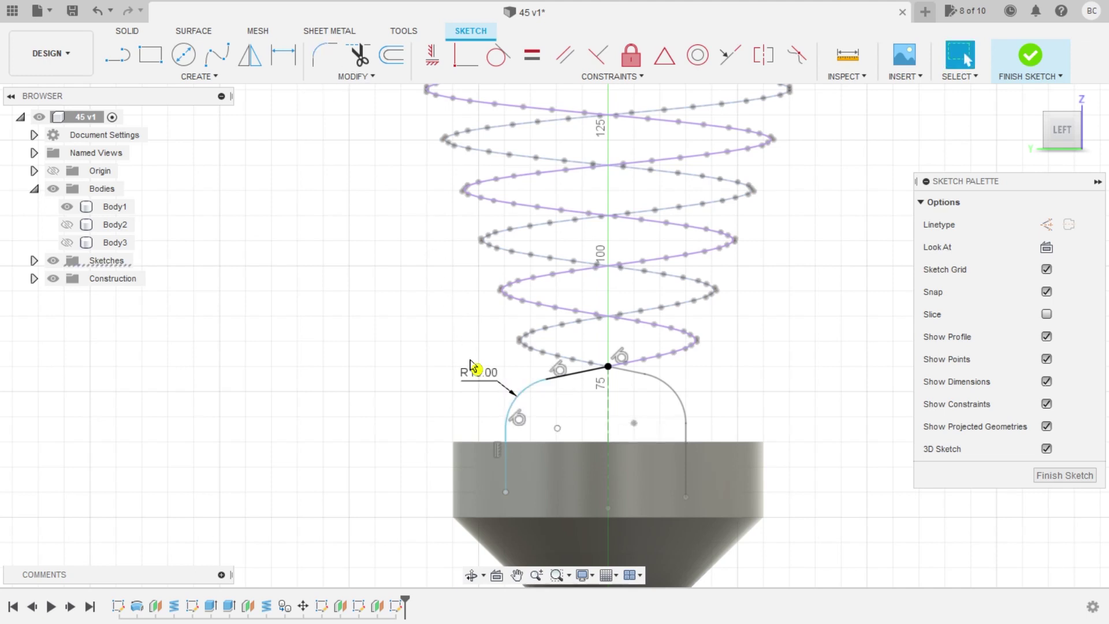
# Step: Draw a vertical construction line from the helix end down to the base
pyautogui.click(122, 52)
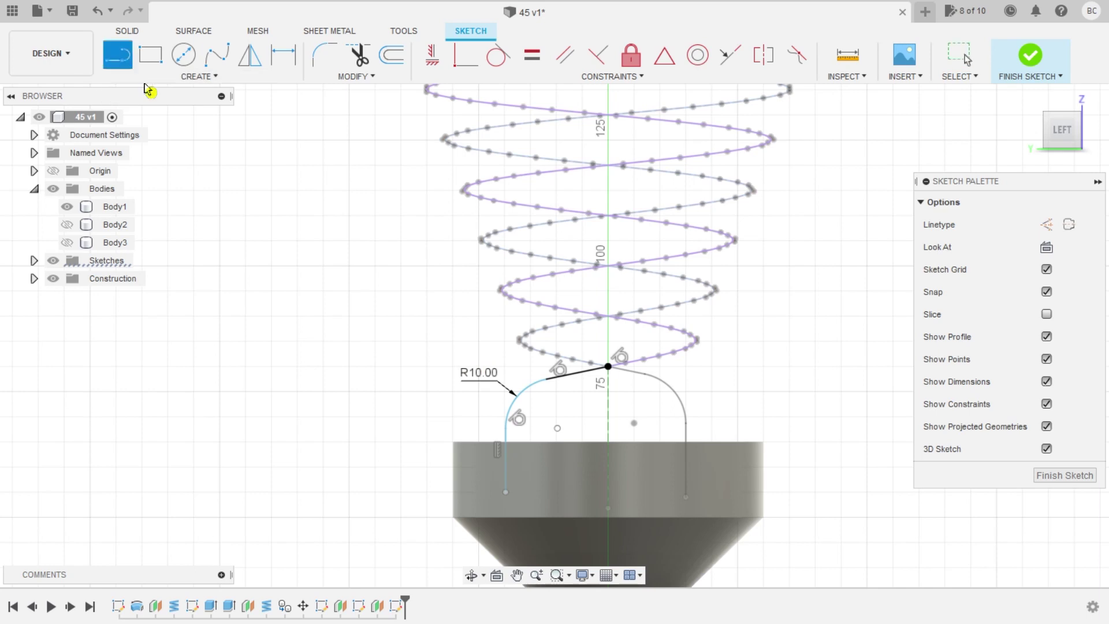
pyautogui.click(608, 367)
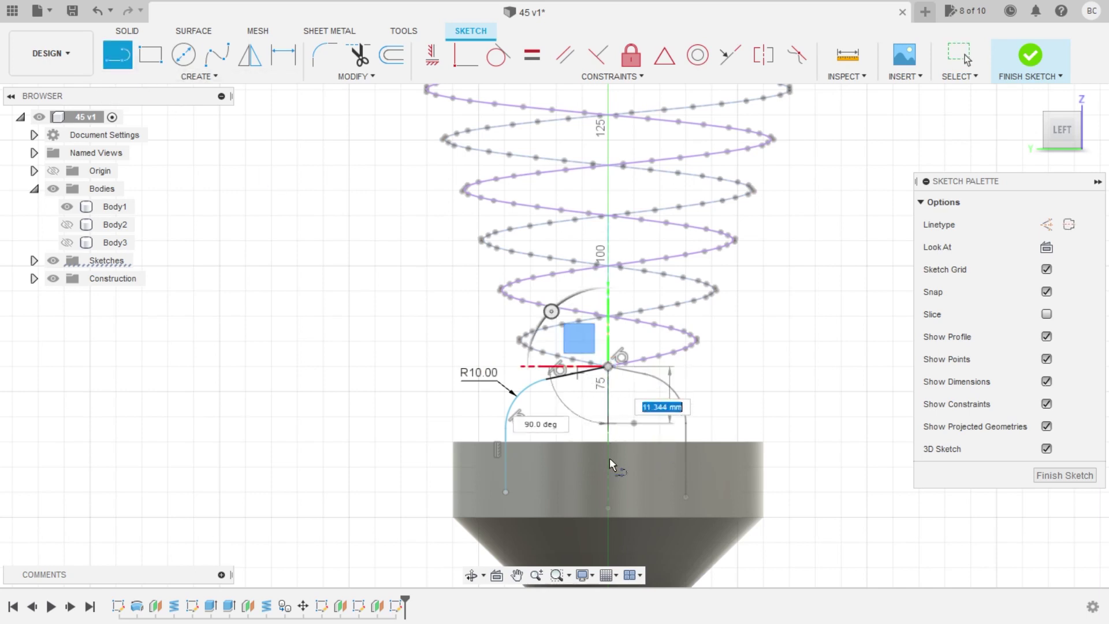
pyautogui.click(607, 492)
pyautogui.press('Escape')
pyautogui.click(614, 406)
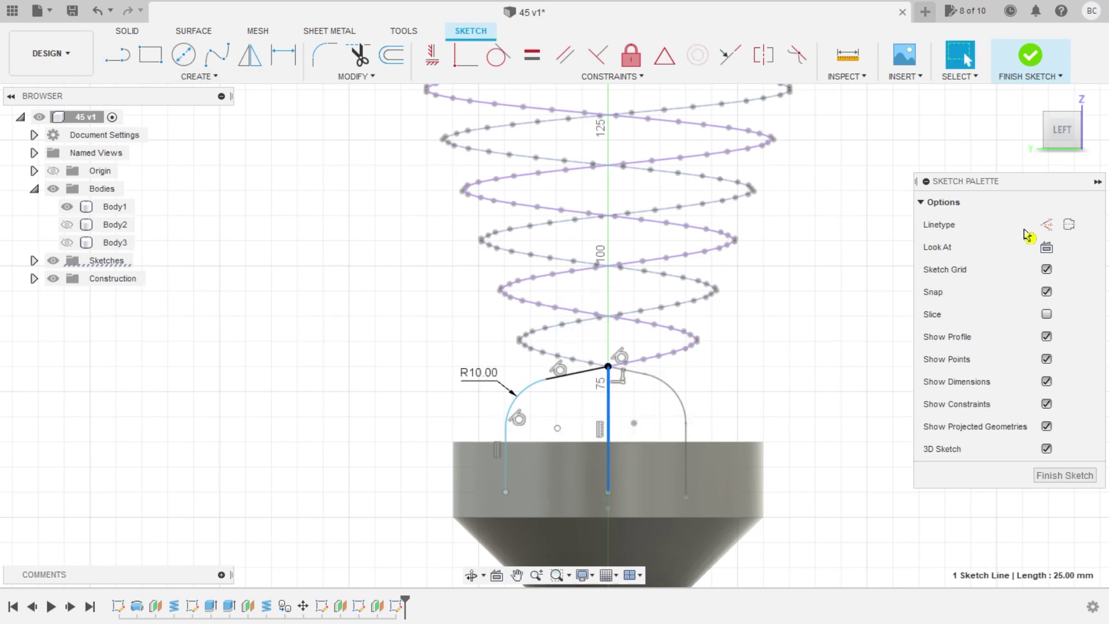
pyautogui.click(1048, 231)
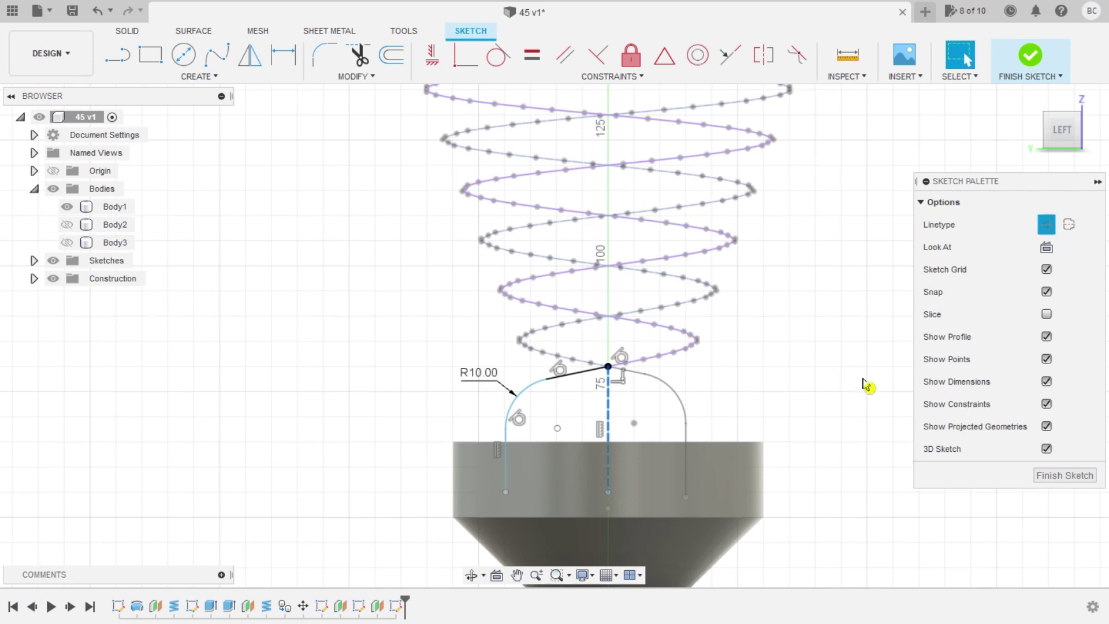
# Step: Dimension the left leg 15 mm from the construction line and finish the sketch
pyautogui.click(283, 55)
pyautogui.click(505, 452)
pyautogui.click(608, 478)
pyautogui.click(367, 460)
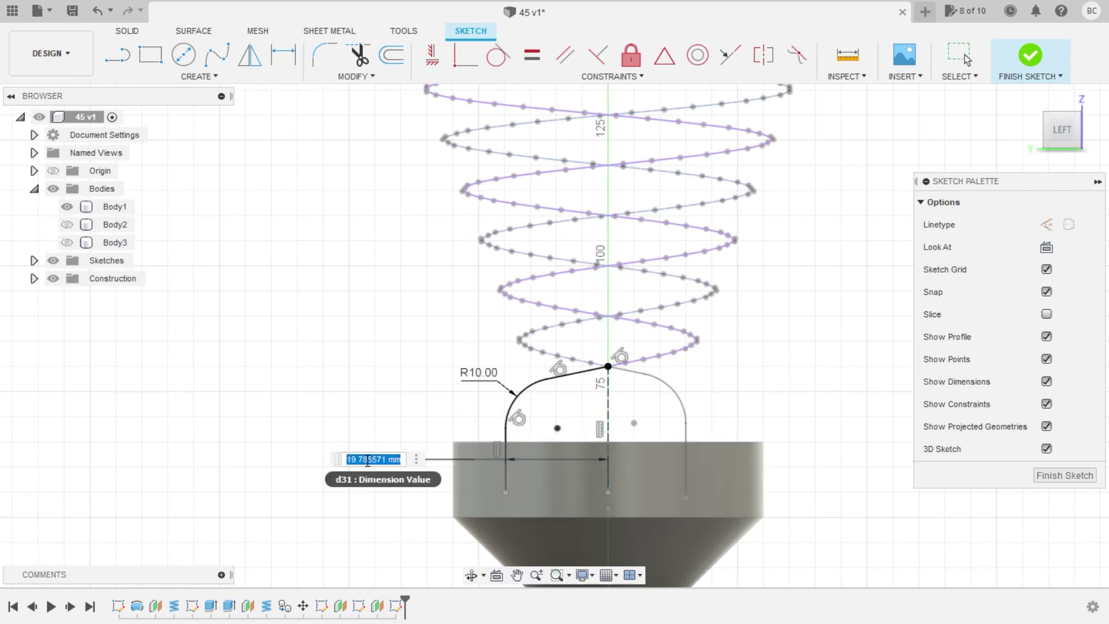
pyautogui.write('15')
pyautogui.press('Return')
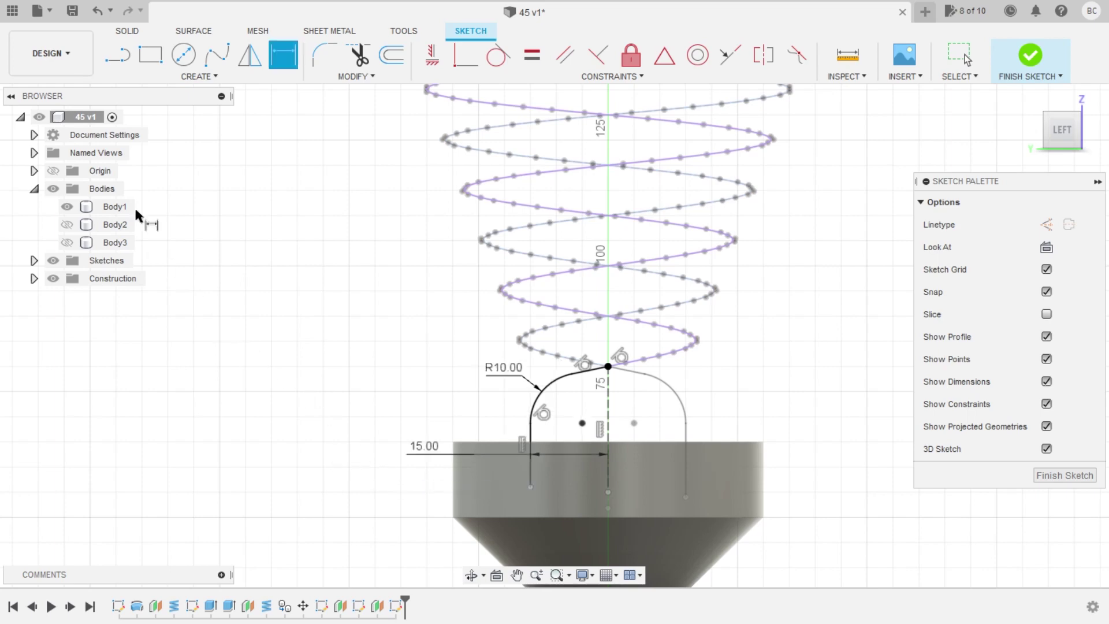
pyautogui.click(1029, 54)
# Step: Hide Sketch7 and Sketch8 in the browser and check the reference PDF
pyautogui.moveTo(796, 361)
pyautogui.keyDown('shift'); pyautogui.mouseDown(button='middle')
pyautogui.moveTo(799, 381)
pyautogui.moveTo(777, 366)
pyautogui.mouseUp(button='middle'); pyautogui.keyUp('shift')
pyautogui.moveTo(520, 202)
pyautogui.keyDown('shift'); pyautogui.mouseDown(button='middle')
pyautogui.moveTo(655, 179)
pyautogui.moveTo(674, 203)
pyautogui.moveTo(670, 247)
pyautogui.mouseUp(button='middle'); pyautogui.keyUp('shift')
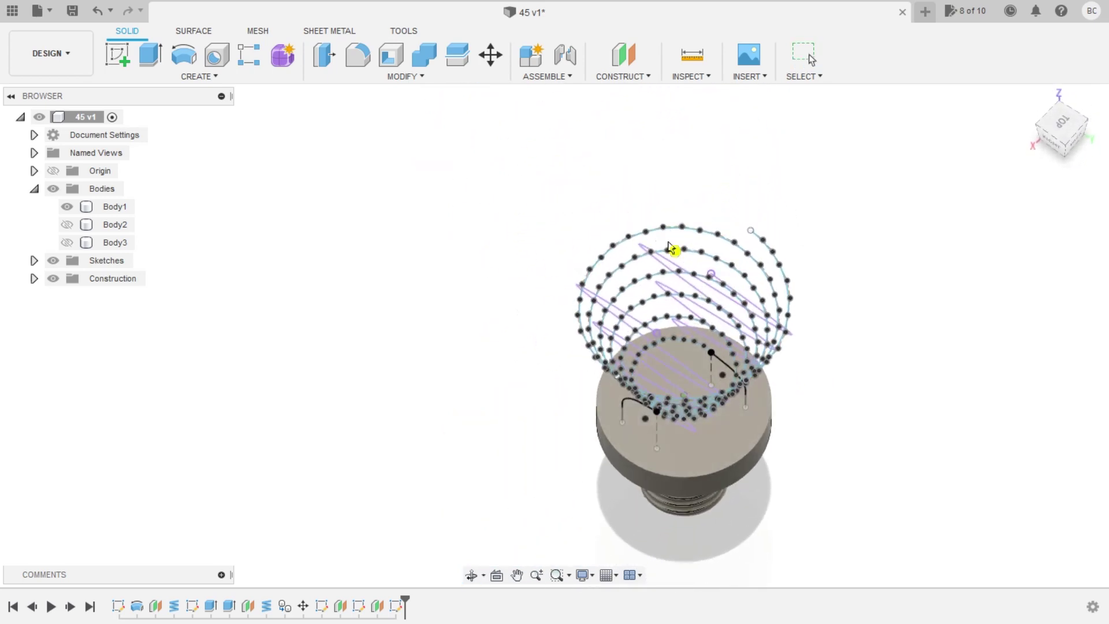
pyautogui.click(34, 260)
pyautogui.click(67, 332)
pyautogui.moveTo(235, 314)
pyautogui.keyDown('shift'); pyautogui.mouseDown(button='middle')
pyautogui.moveTo(404, 270)
pyautogui.moveTo(403, 307)
pyautogui.mouseUp(button='middle'); pyautogui.keyUp('shift')
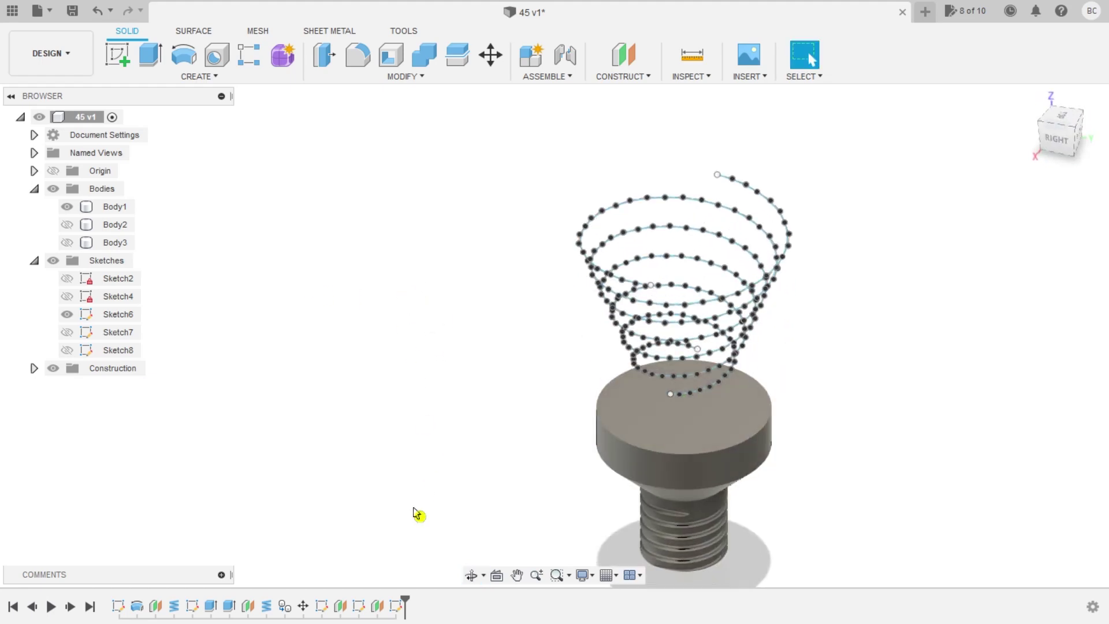
pyautogui.hotkey('alt', 'Tab')
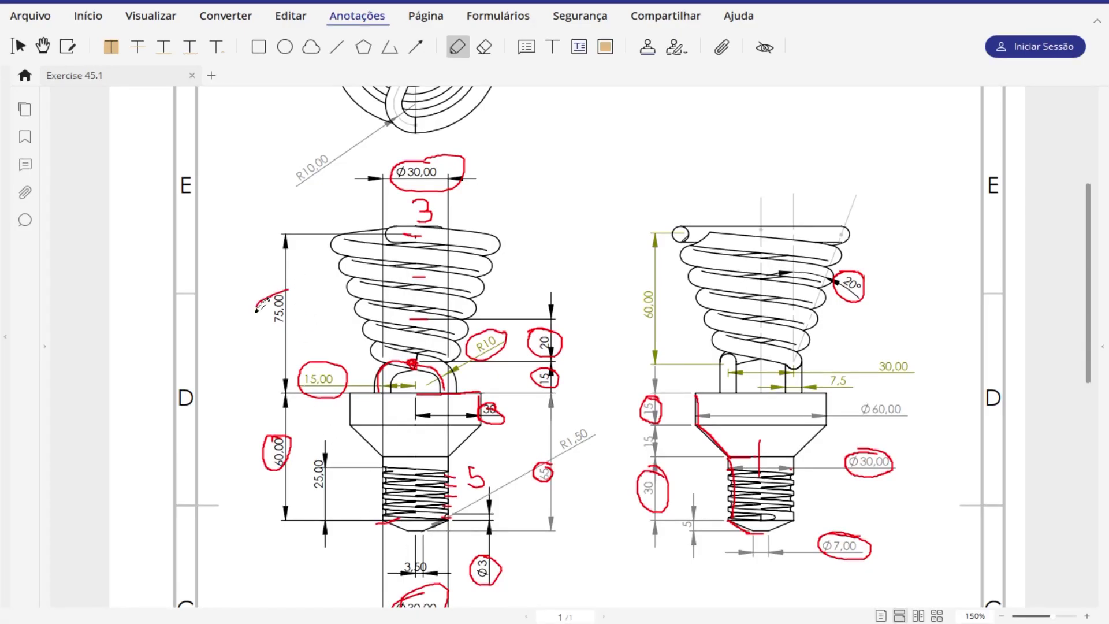
pyautogui.hotkey('alt', 'Tab')
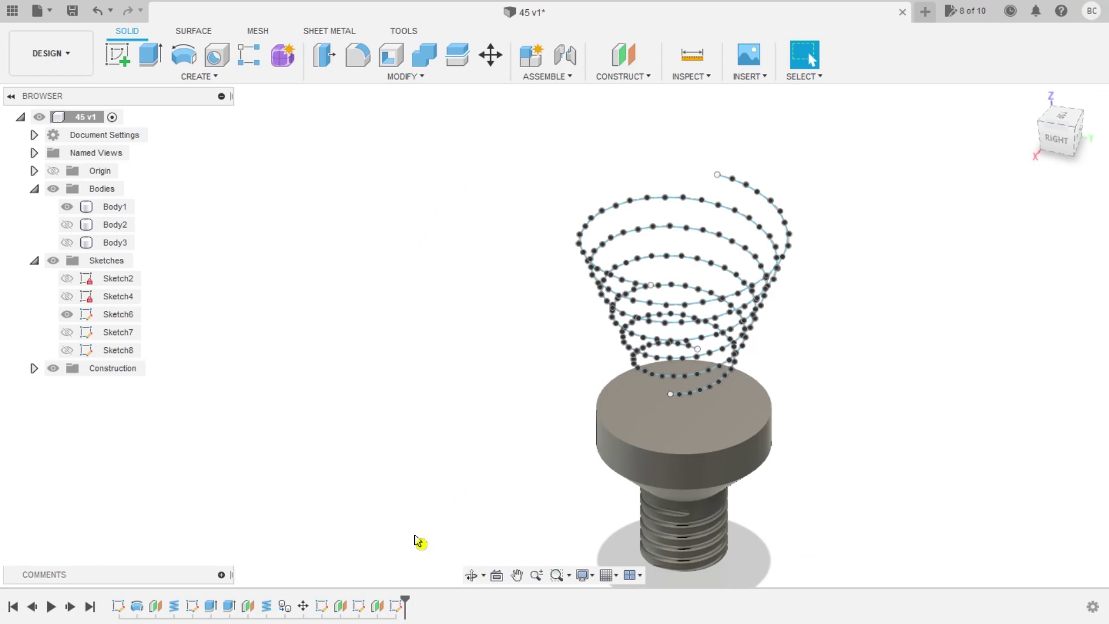
pyautogui.click(623, 62)
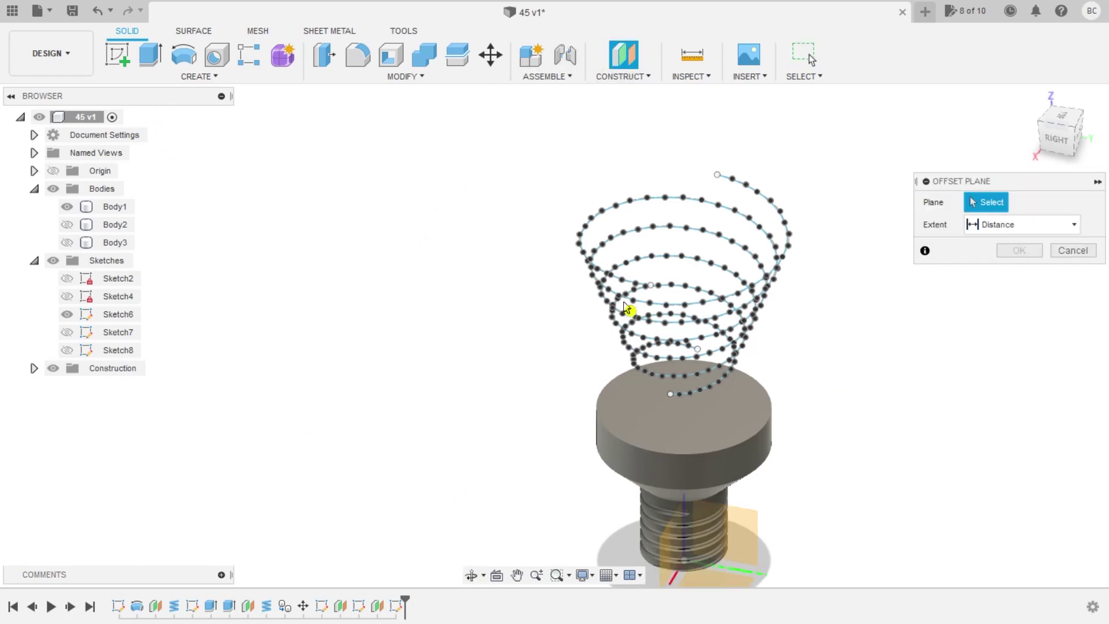
# Step: Offset a plane 75 mm above the base's top face and start Sketch9 on it
pyautogui.click(643, 418)
pyautogui.moveTo(681, 391); pyautogui.dragTo(682, 211)
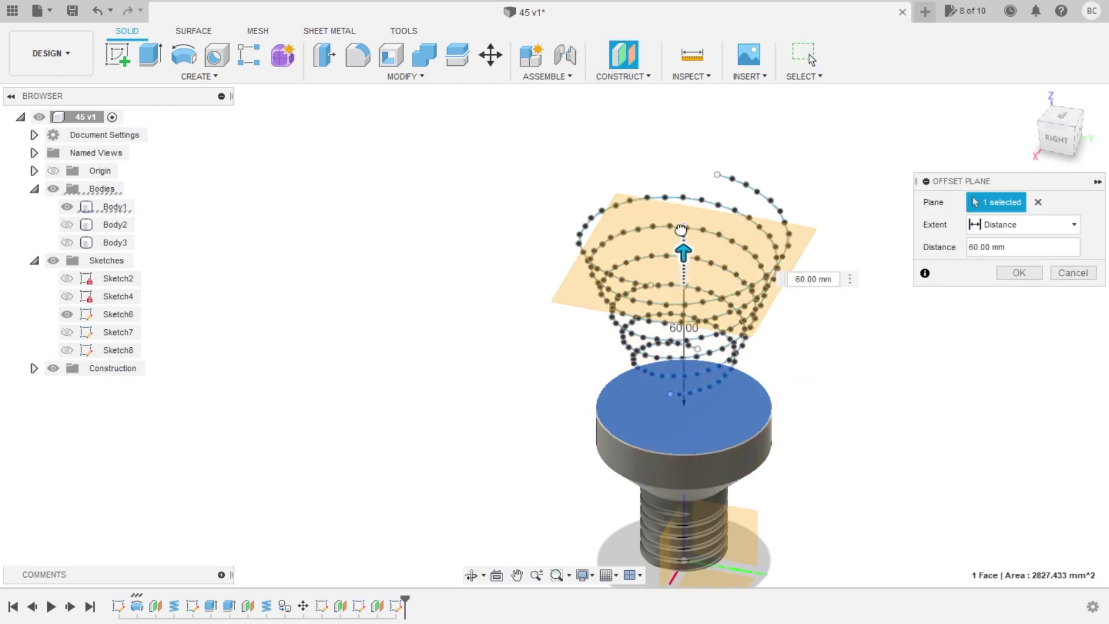
pyautogui.write('75')
pyautogui.press('Return')
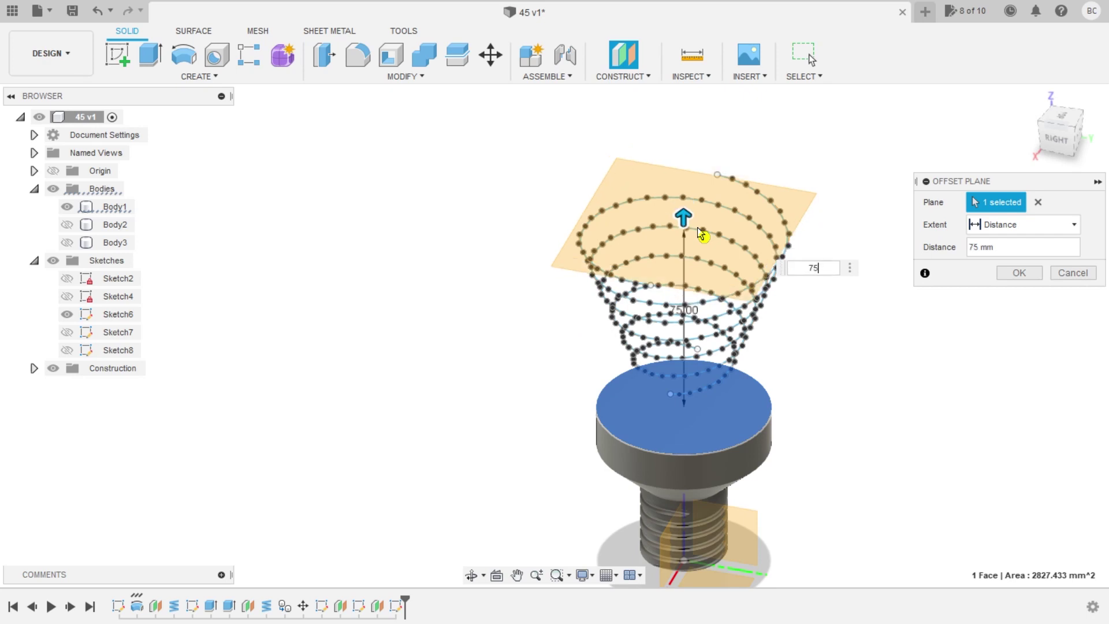
pyautogui.press('Return')
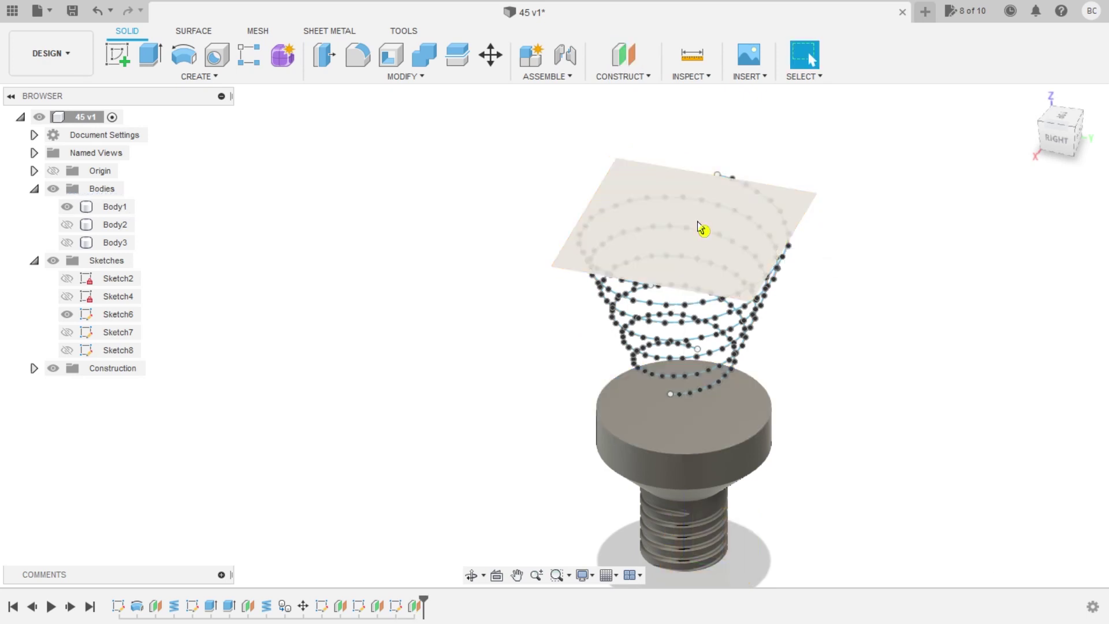
pyautogui.click(146, 70)
pyautogui.click(616, 181)
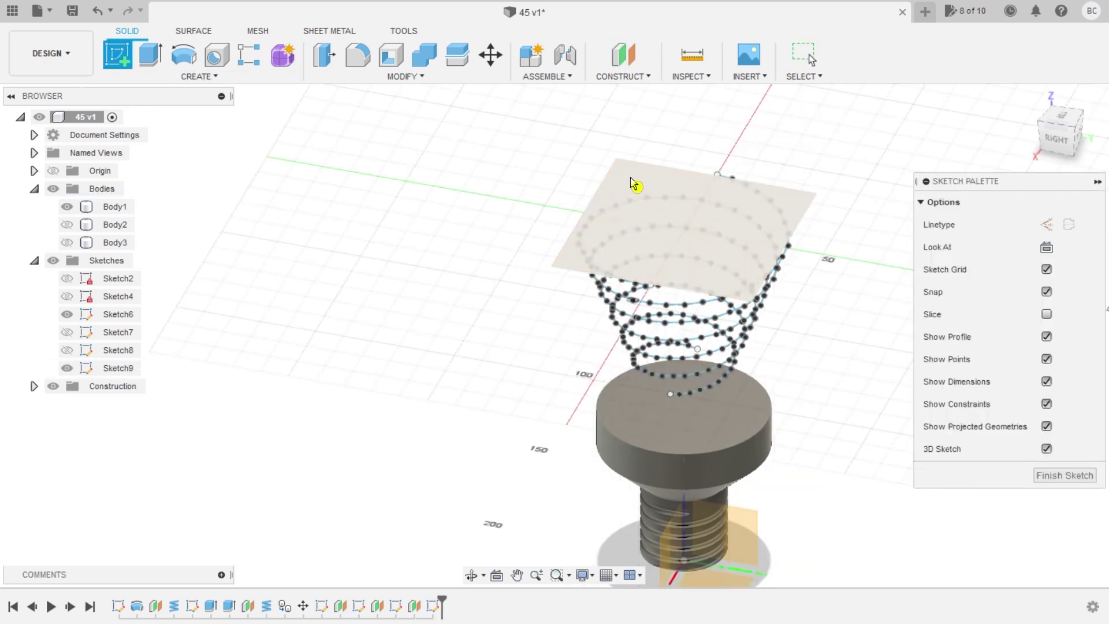
# Step: View Sketch9 from the top, centre the base, and circle Ø20,00 on the PDF
pyautogui.click(1064, 117)
pyautogui.scroll(2, 740, 321)
pyautogui.moveTo(713, 314); pyautogui.dragTo(647, 295, button='middle')
pyautogui.moveTo(646, 294); pyautogui.dragTo(591, 284)
pyautogui.press('Escape')
pyautogui.scroll(2, 560, 284)
pyautogui.click(424, 557)
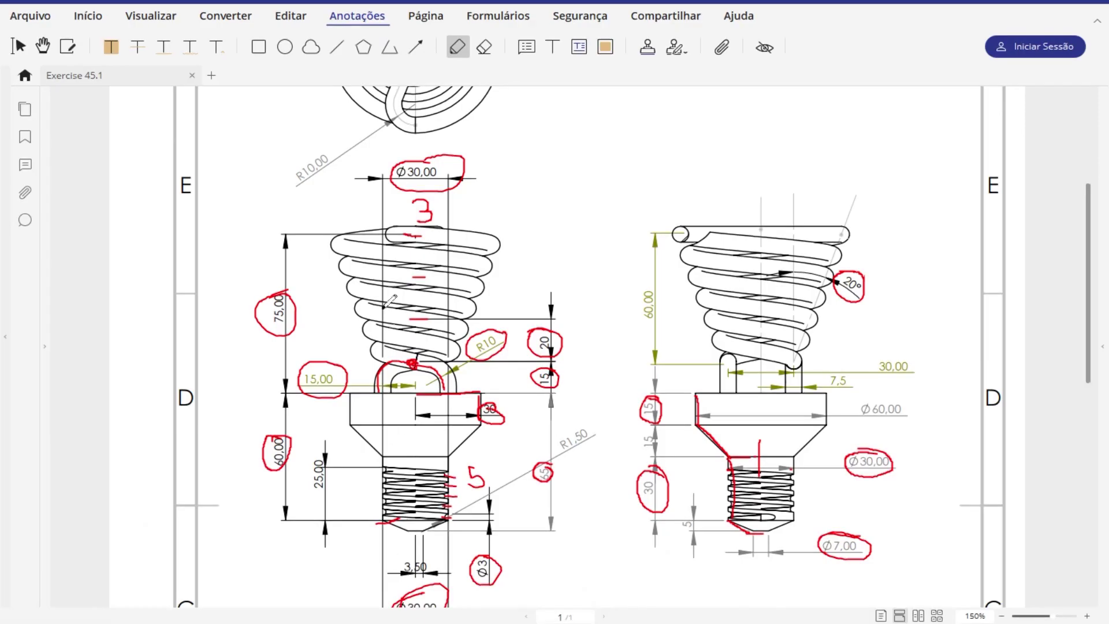
pyautogui.scroll(3, 391, 281)
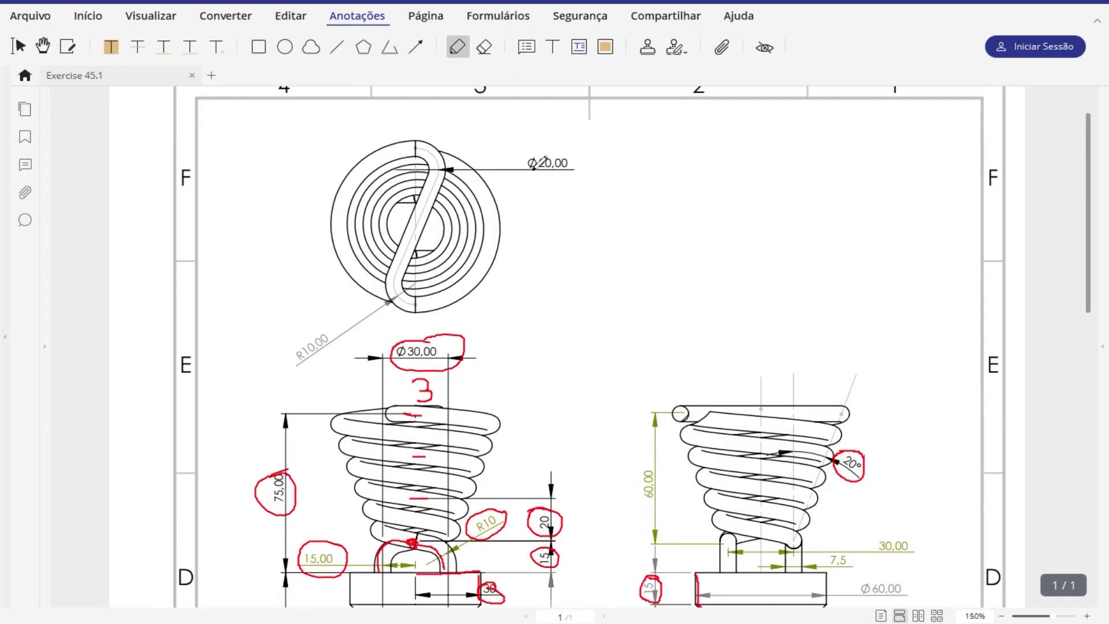
pyautogui.moveTo(571, 173); pyautogui.dragTo(530, 139)
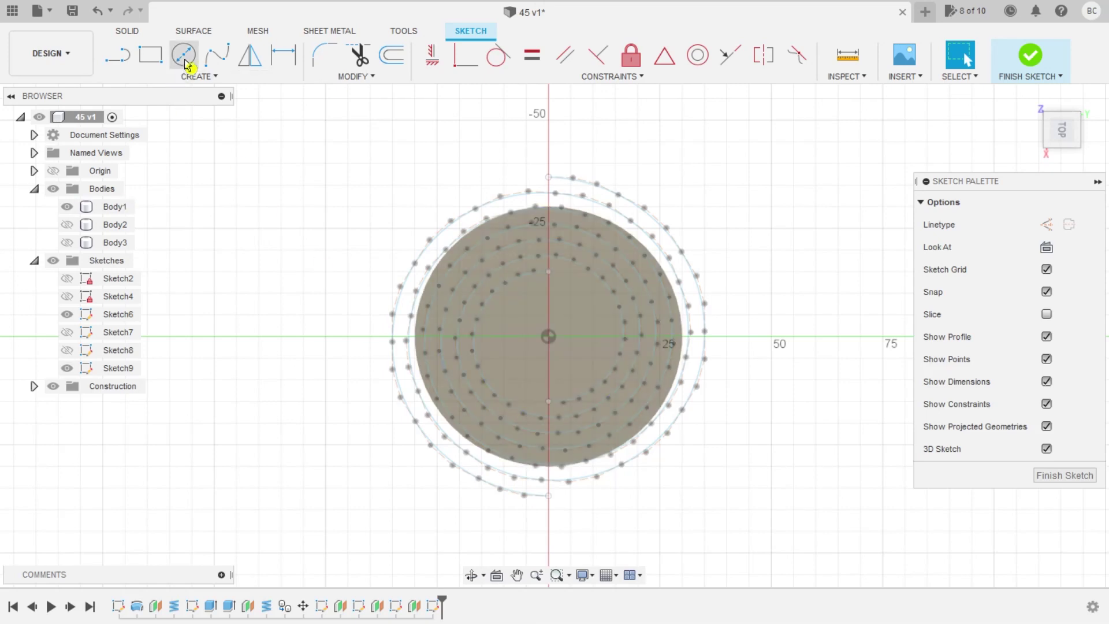
pyautogui.click(187, 63)
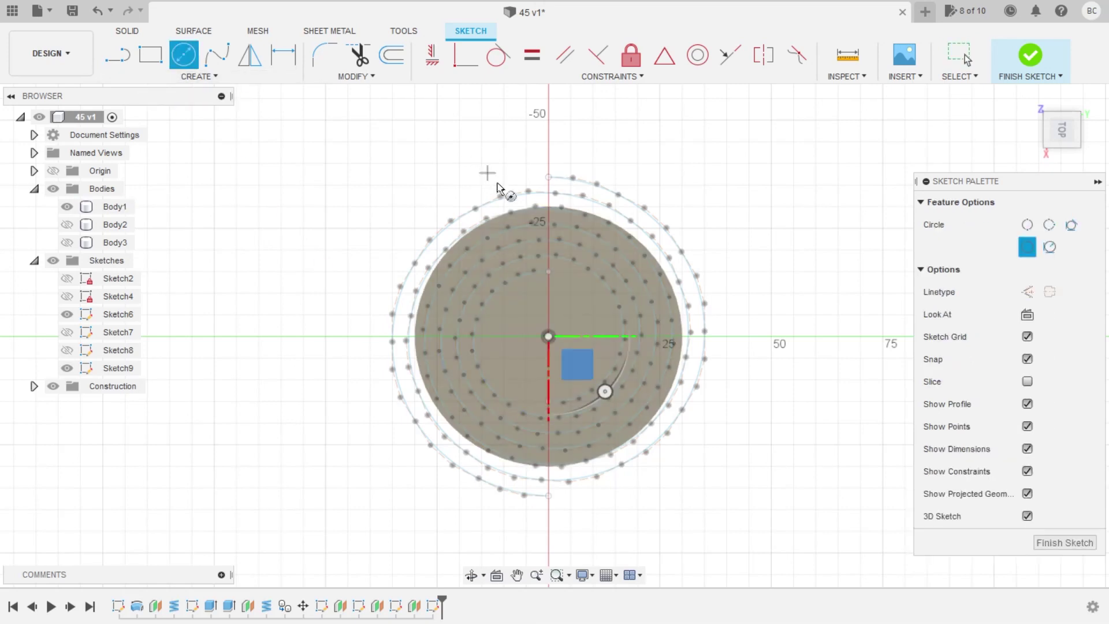
# Step: Draw a circle centred on the vertical axis near the top and dimension it Ø20 mm
pyautogui.click(547, 218)
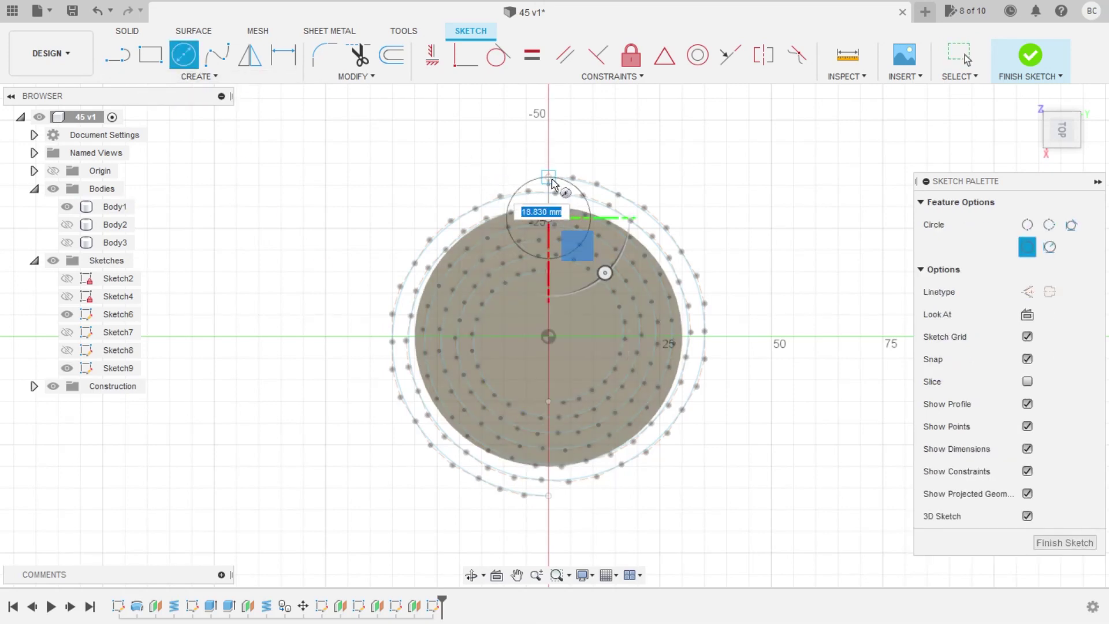
pyautogui.click(548, 178)
pyautogui.press('Escape')
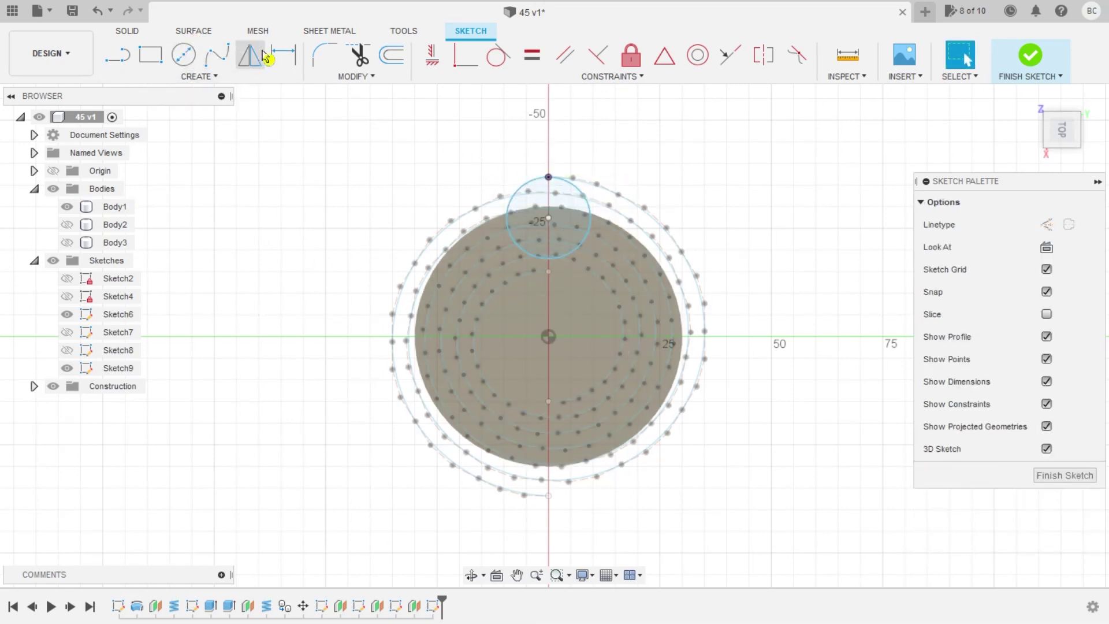
pyautogui.click(283, 56)
pyautogui.click(589, 215)
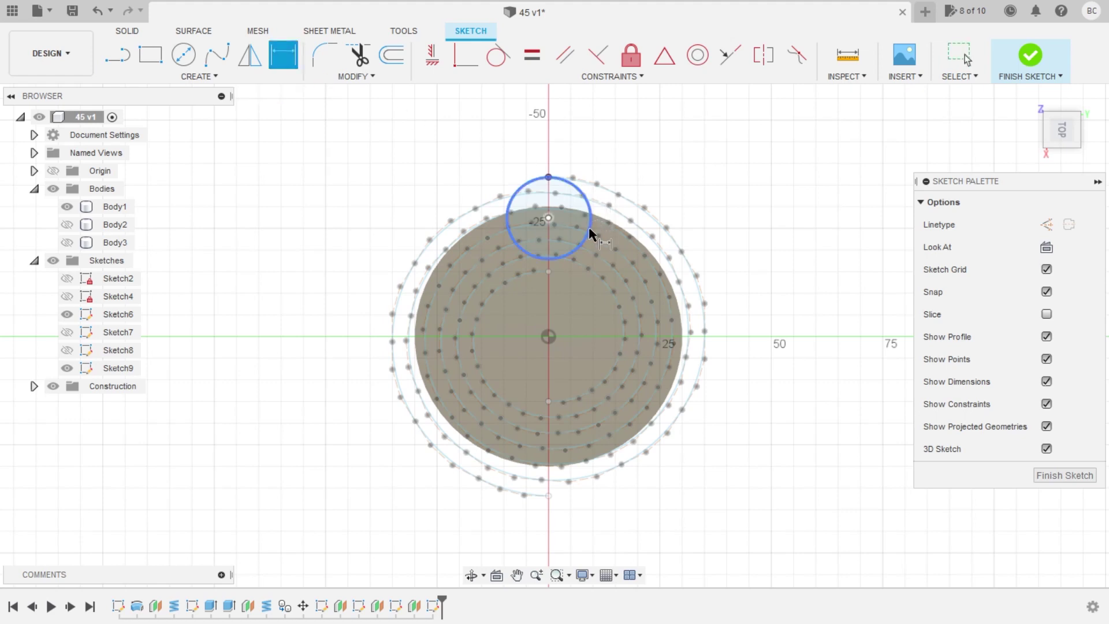
pyautogui.click(664, 175)
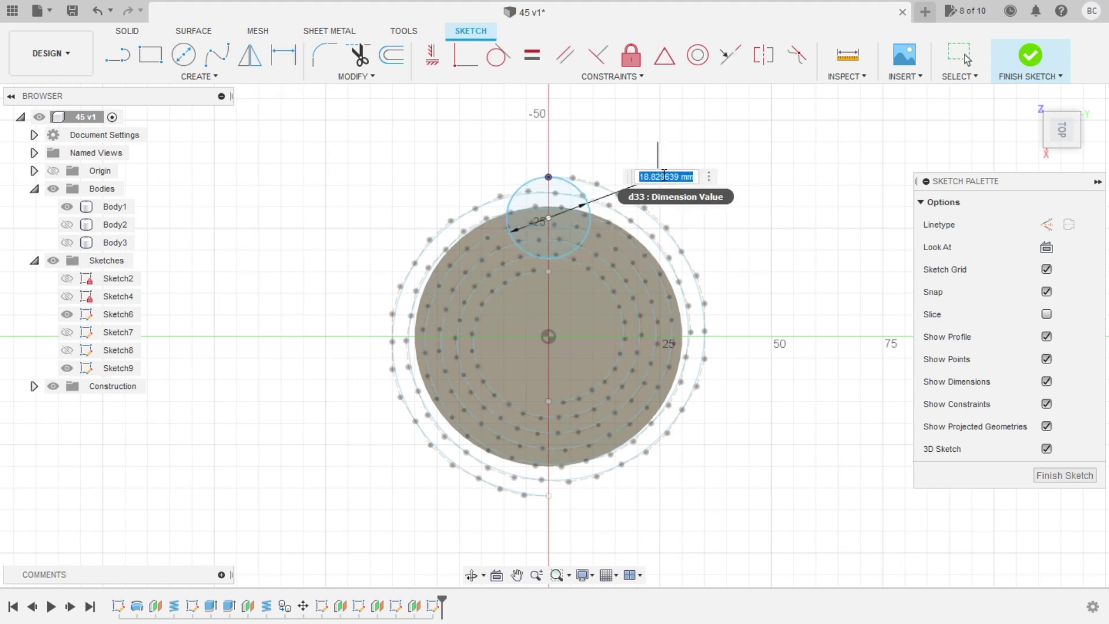
pyautogui.write('20')
pyautogui.press('Return')
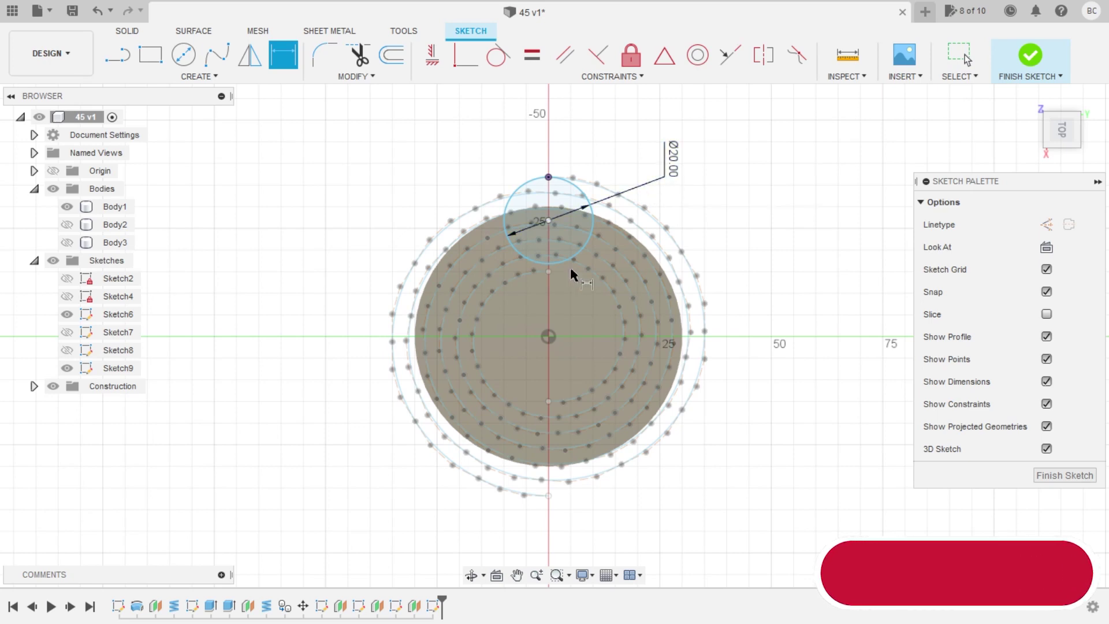
# Step: Add a second Ø20 mm circle centred on the axis near the bottom
pyautogui.click(183, 54)
pyautogui.click(548, 336)
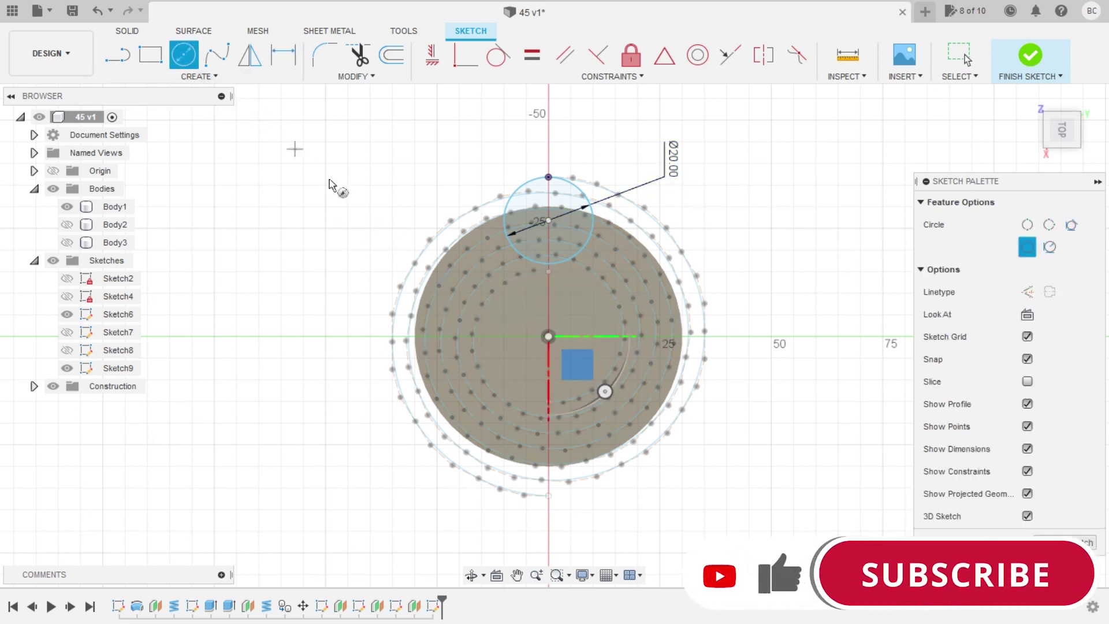
pyautogui.click(548, 455)
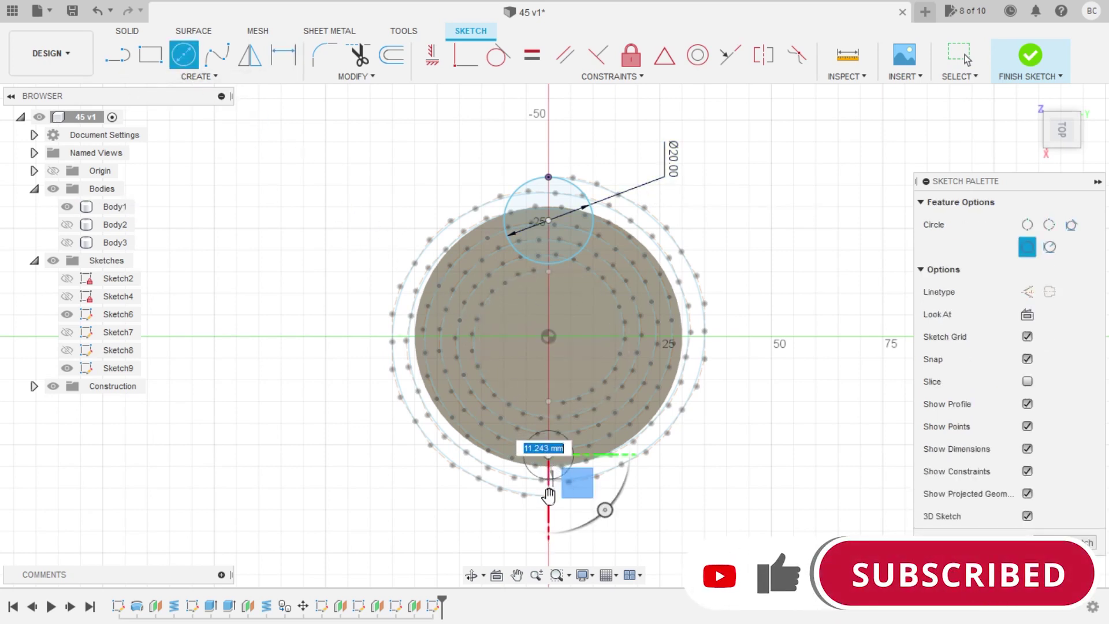
pyautogui.scroll(3, 548, 494)
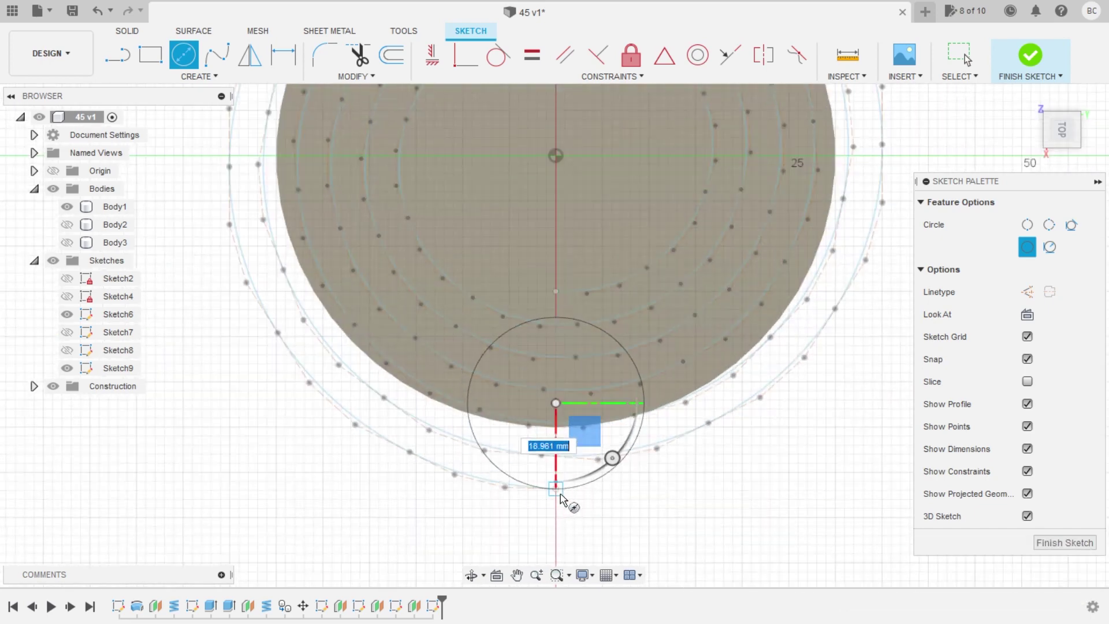
pyautogui.click(556, 490)
pyautogui.press('Escape')
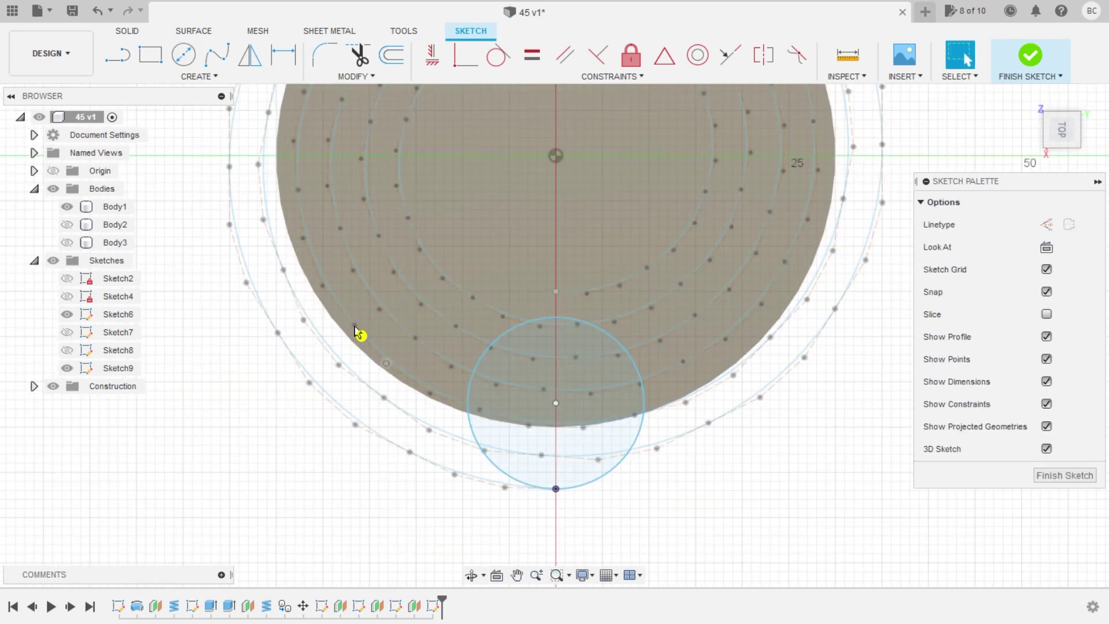
pyautogui.click(296, 63)
pyautogui.click(635, 449)
pyautogui.click(709, 488)
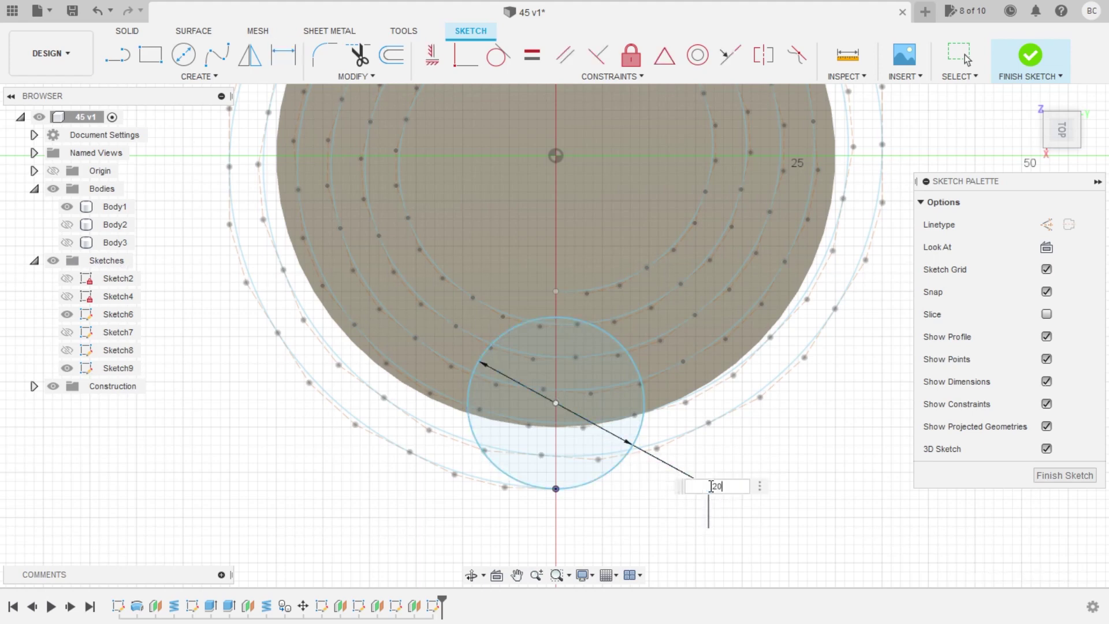
pyautogui.press('Return')
pyautogui.press('Escape')
pyautogui.scroll(-3, 603, 420)
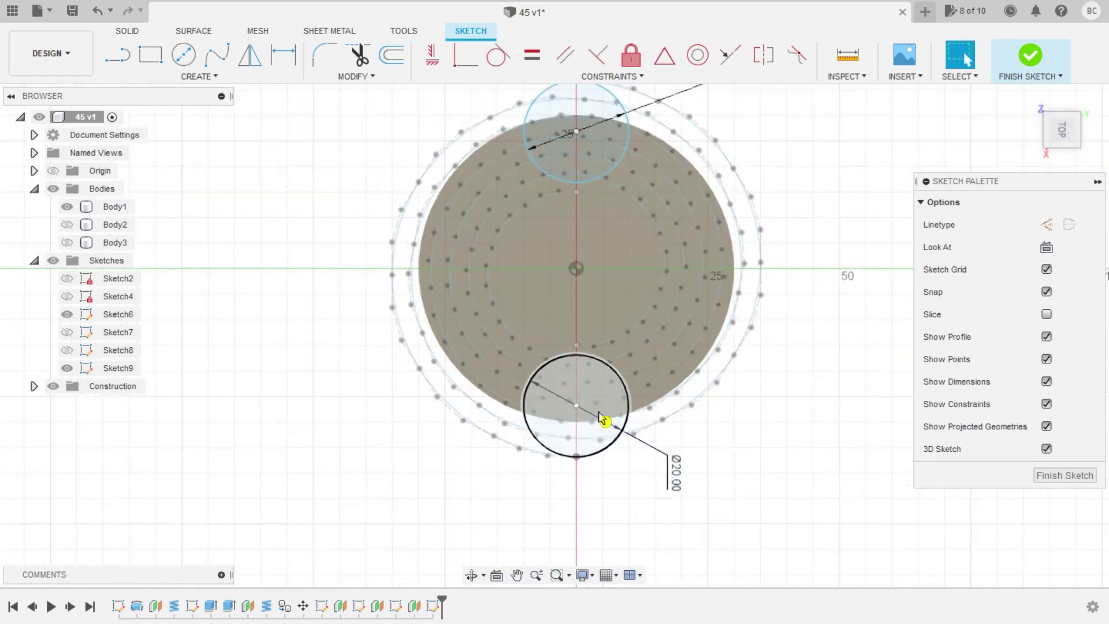
# Step: Draw a vertical line between the two circles and convert it to a construction axis
pyautogui.scroll(-1, 603, 420)
pyautogui.click(118, 55)
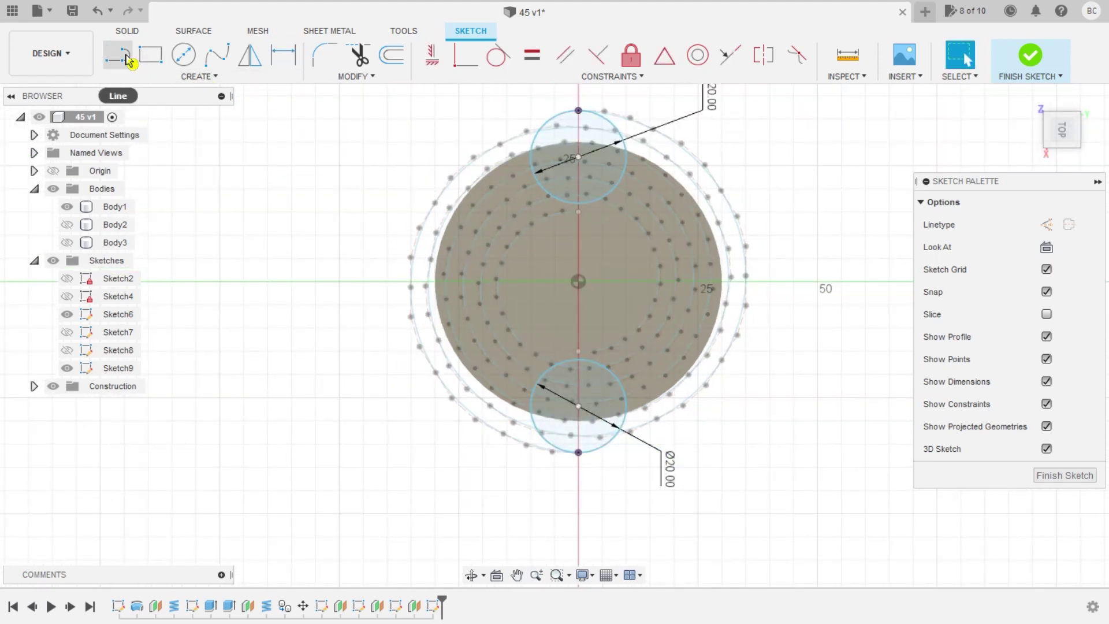
pyautogui.click(578, 110)
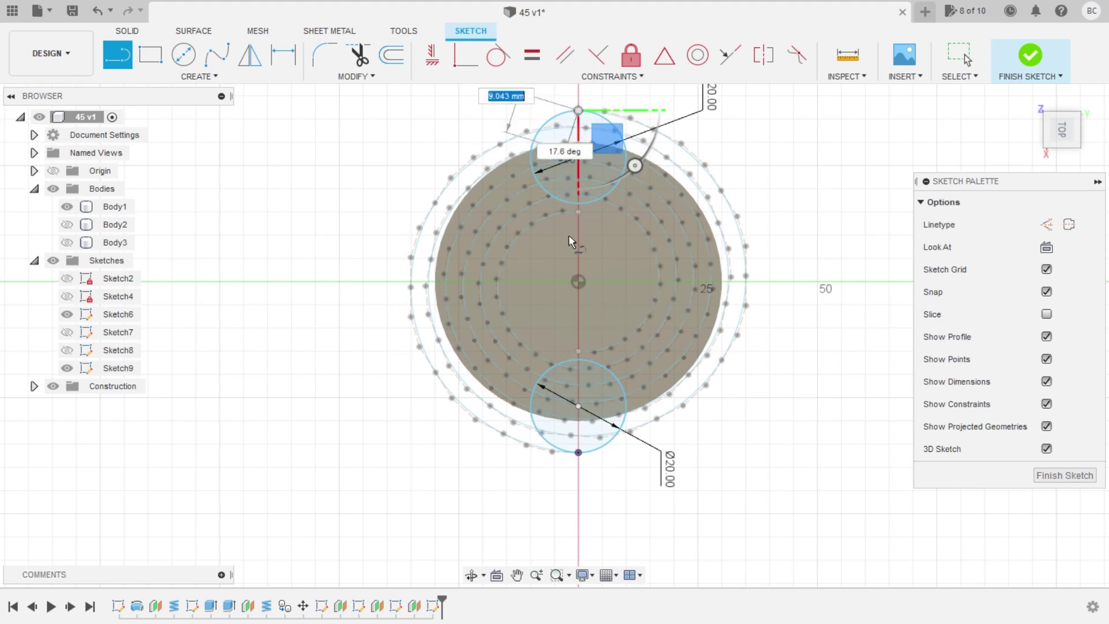
pyautogui.click(577, 452)
pyautogui.press('Escape')
pyautogui.click(582, 276)
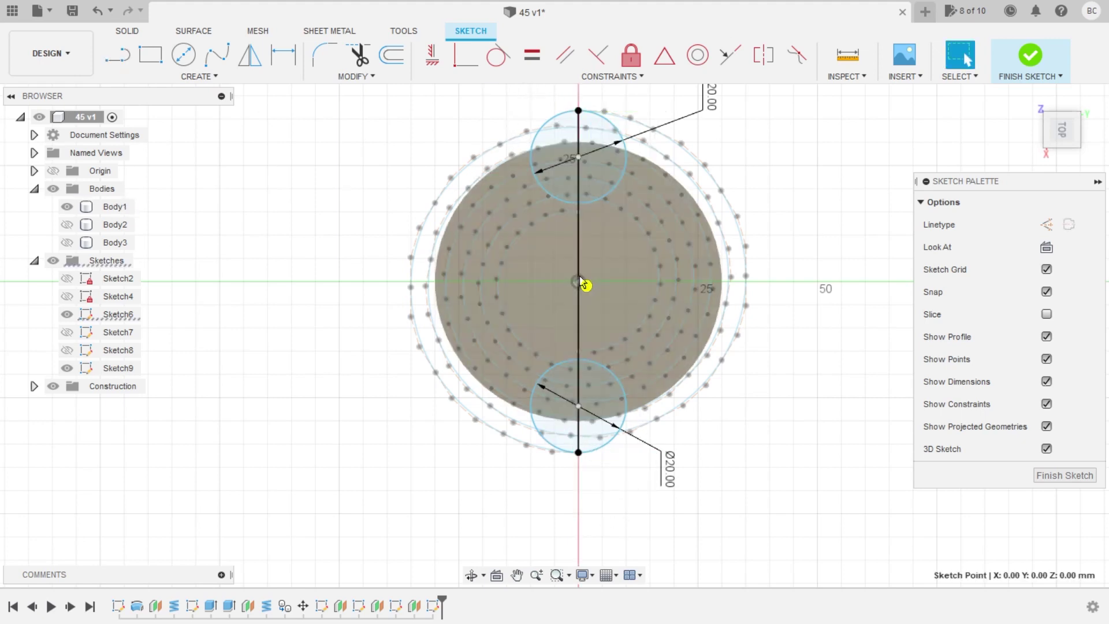
pyautogui.click(1046, 224)
pyautogui.click(579, 265)
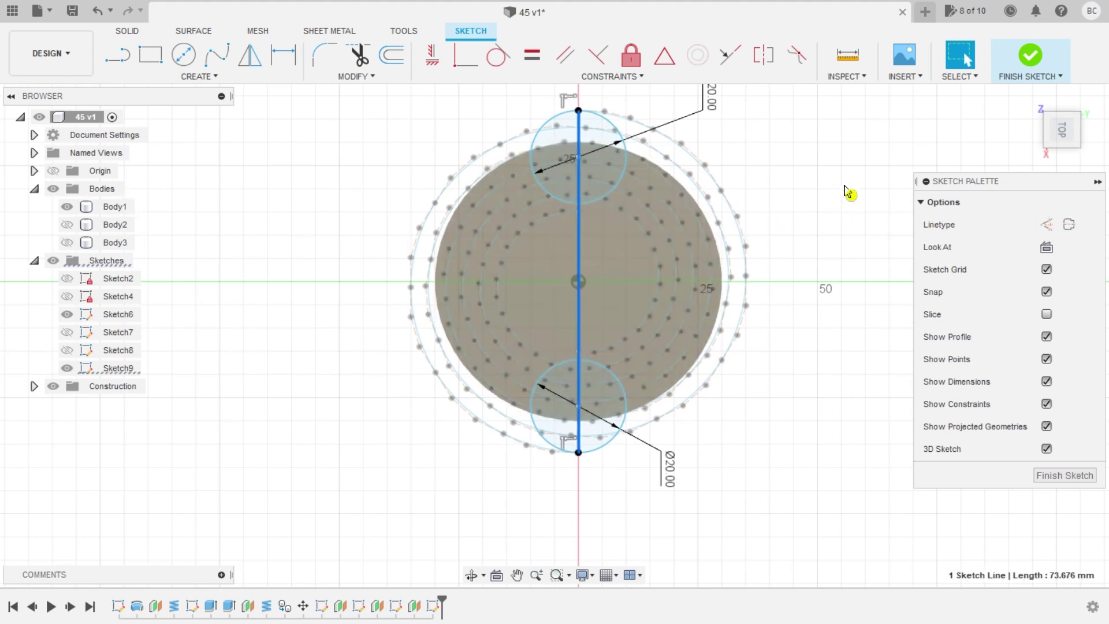
pyautogui.click(1045, 225)
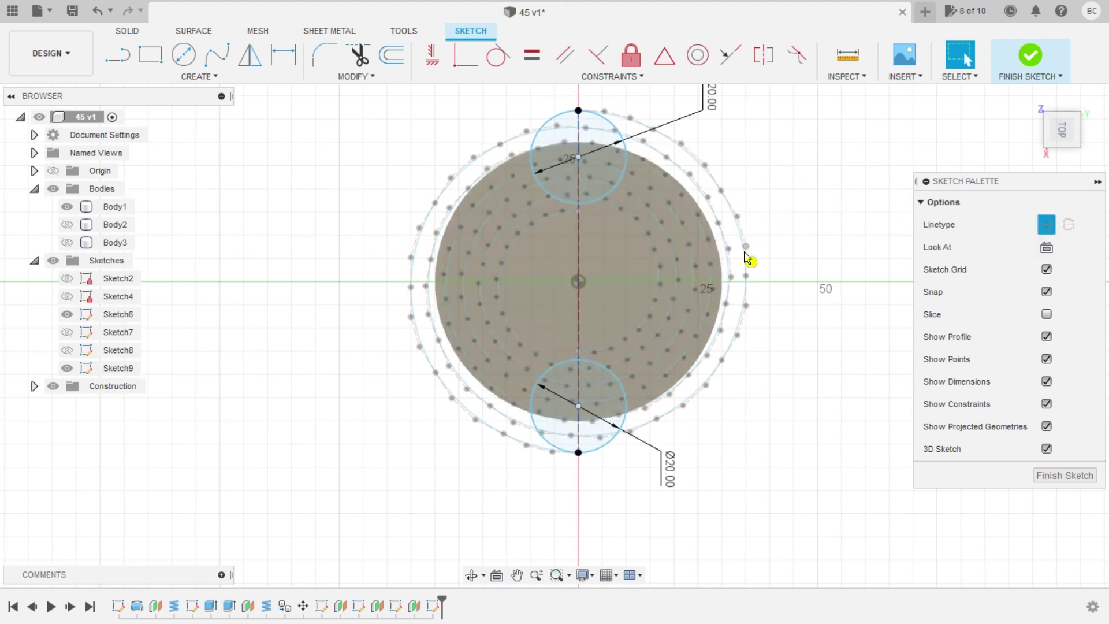
pyautogui.scroll(-1, 664, 262)
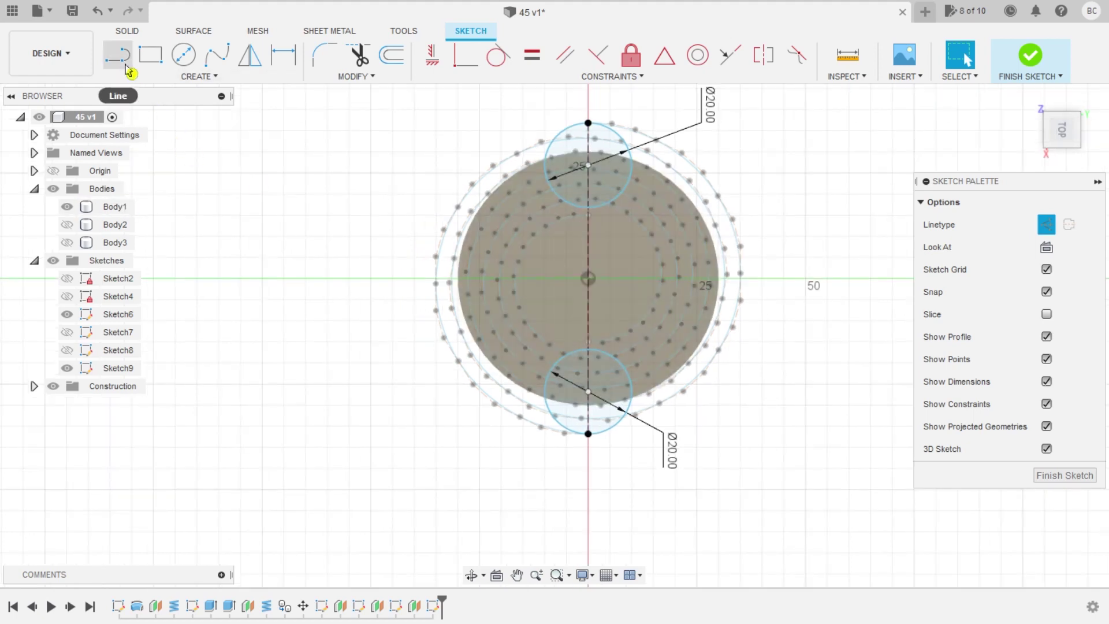
# Step: Draw a slanted line between the circles and constrain it tangent to the lower circle
pyautogui.click(126, 67)
pyautogui.click(587, 278)
pyautogui.scroll(1, 575, 333)
pyautogui.click(621, 373)
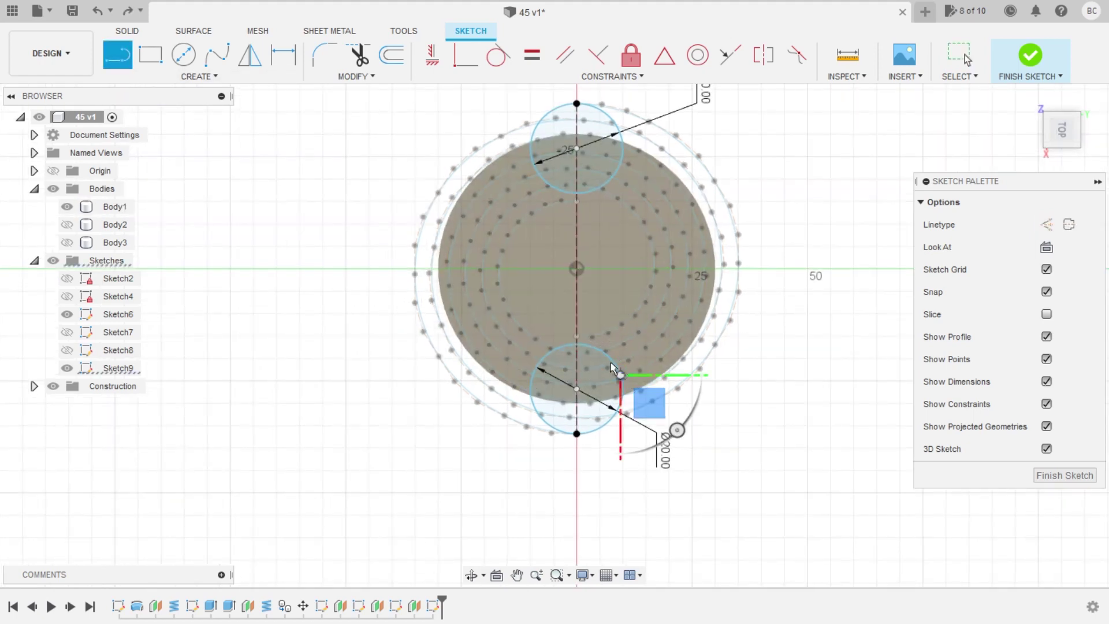
pyautogui.click(531, 163)
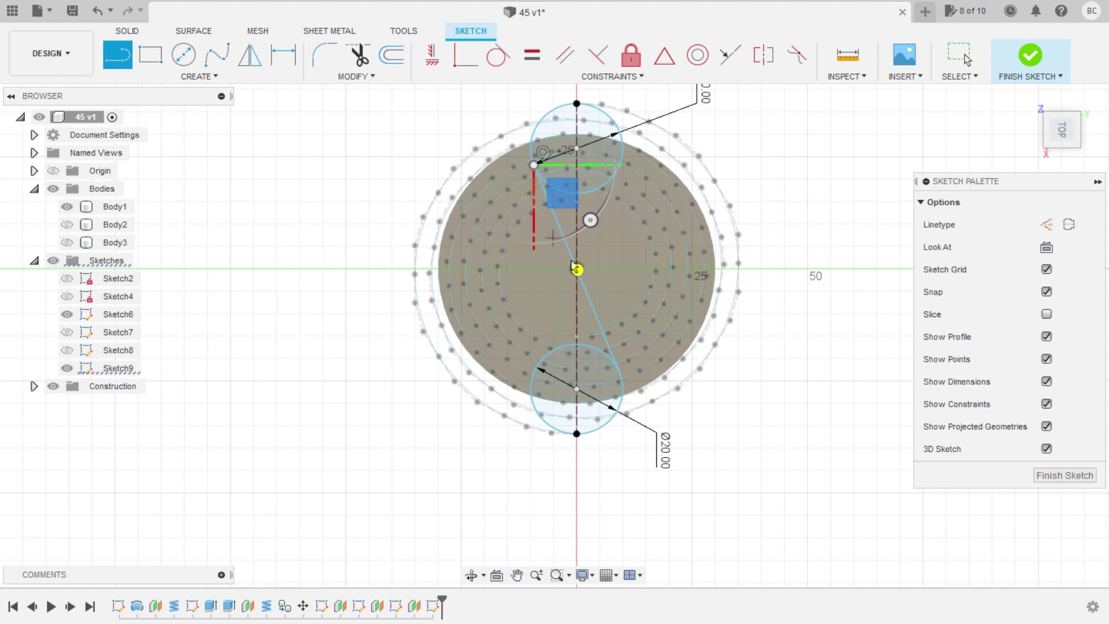
pyautogui.press('Escape')
pyautogui.scroll(3, 607, 352)
pyautogui.click(609, 353)
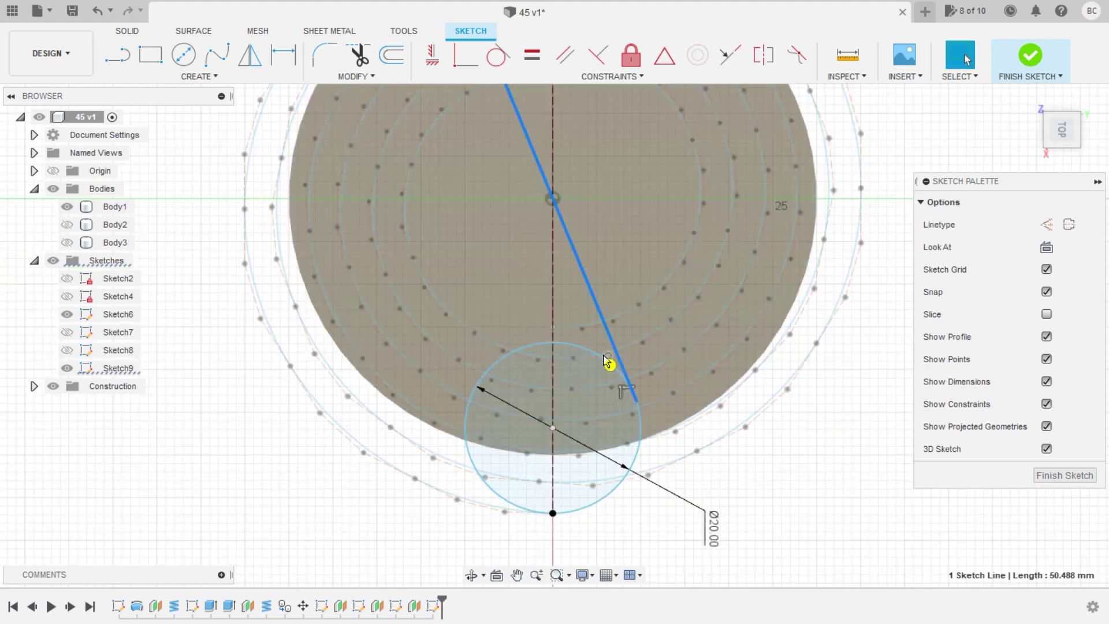
pyautogui.keyDown('shift'); pyautogui.click(606, 366); pyautogui.keyUp('shift')
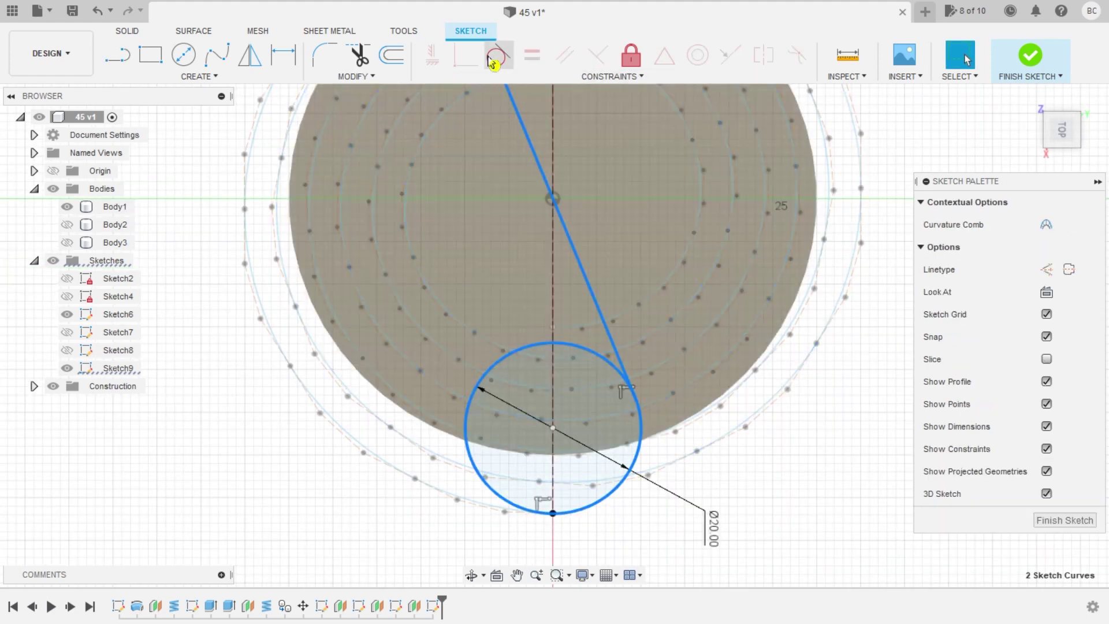
pyautogui.click(497, 60)
pyautogui.scroll(-3, 562, 293)
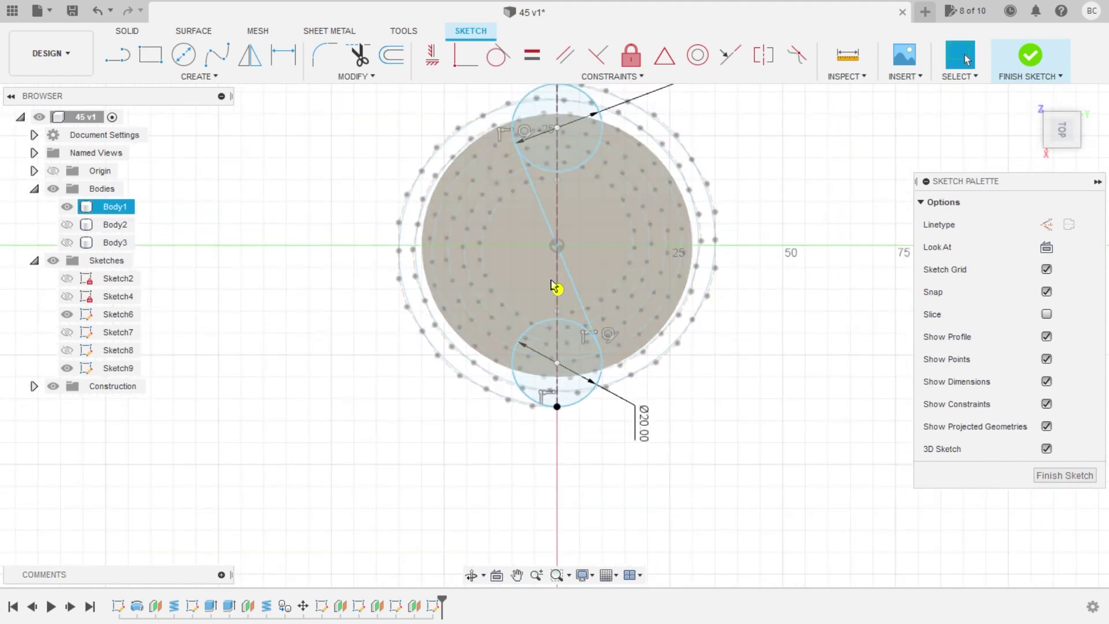
# Step: Trim away the unwanted arcs of both circles to leave the S-curve
pyautogui.click(360, 55)
pyautogui.click(537, 174)
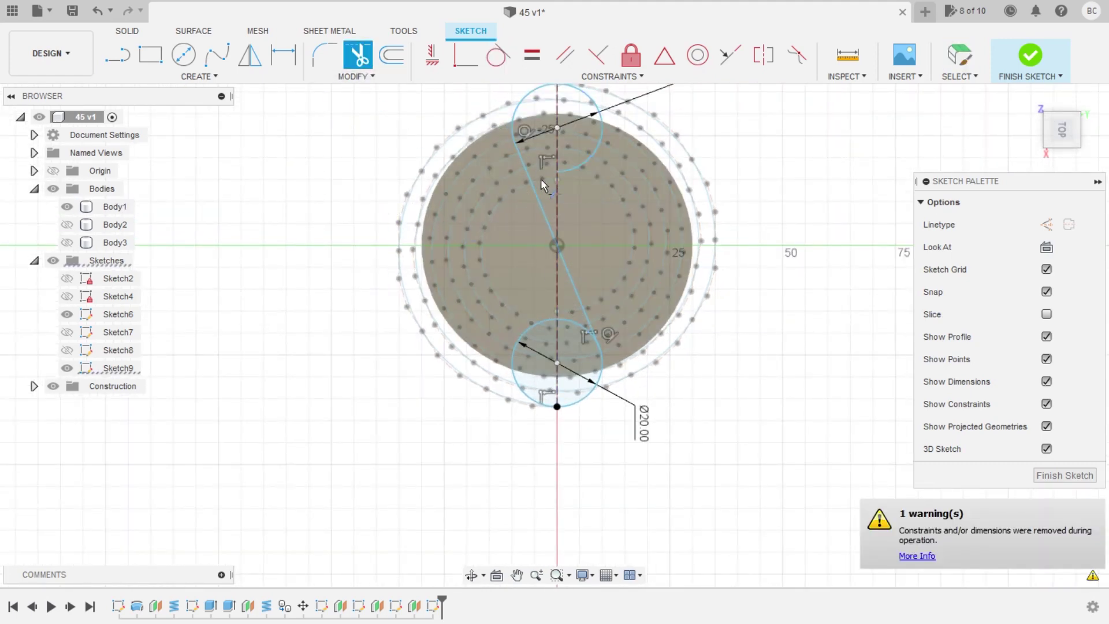
pyautogui.click(582, 161)
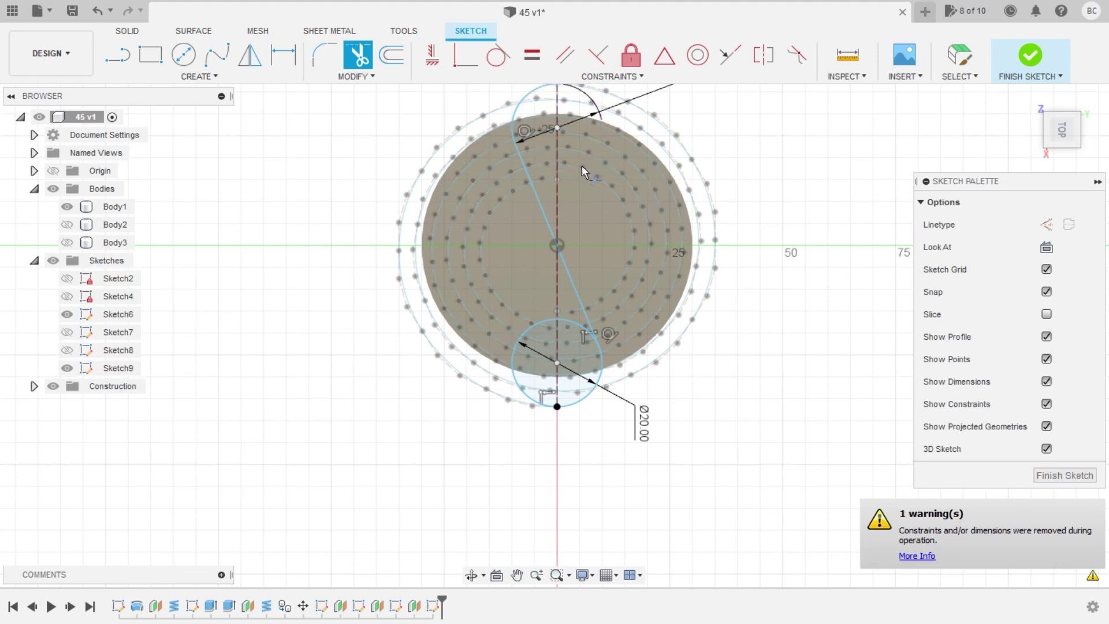
pyautogui.click(571, 325)
pyautogui.click(528, 326)
pyautogui.moveTo(471, 384)
pyautogui.keyDown('shift'); pyautogui.mouseDown(button='middle')
pyautogui.moveTo(473, 318)
pyautogui.moveTo(629, 306)
pyautogui.mouseUp(button='middle'); pyautogui.keyUp('shift')
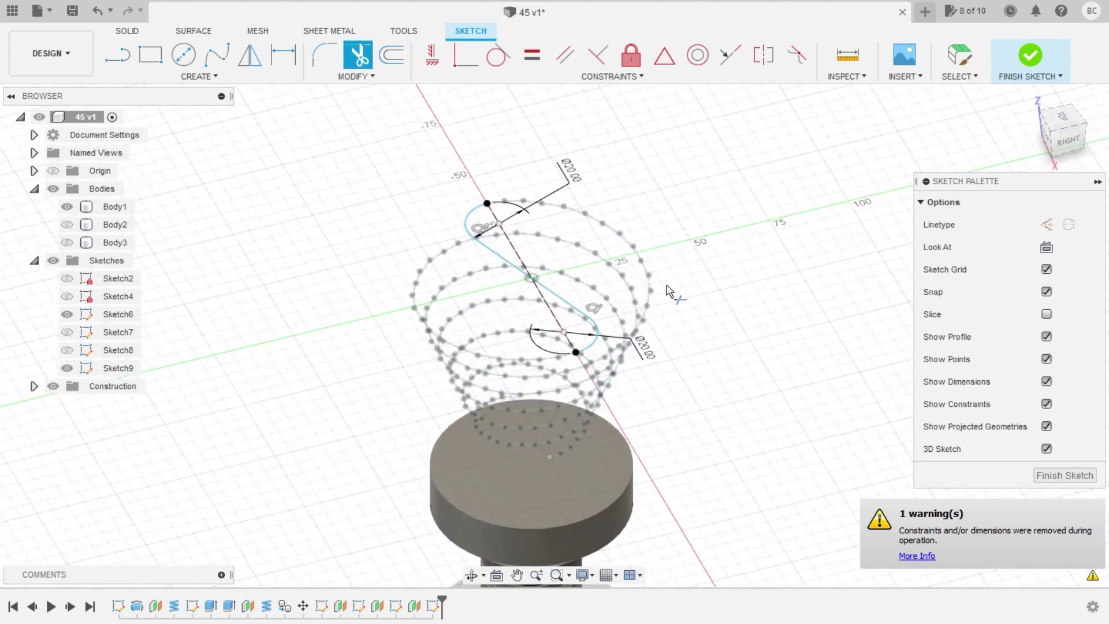
# Step: Finish Sketch9 and make Sketch7 and Sketch8 visible again
pyautogui.click(1030, 56)
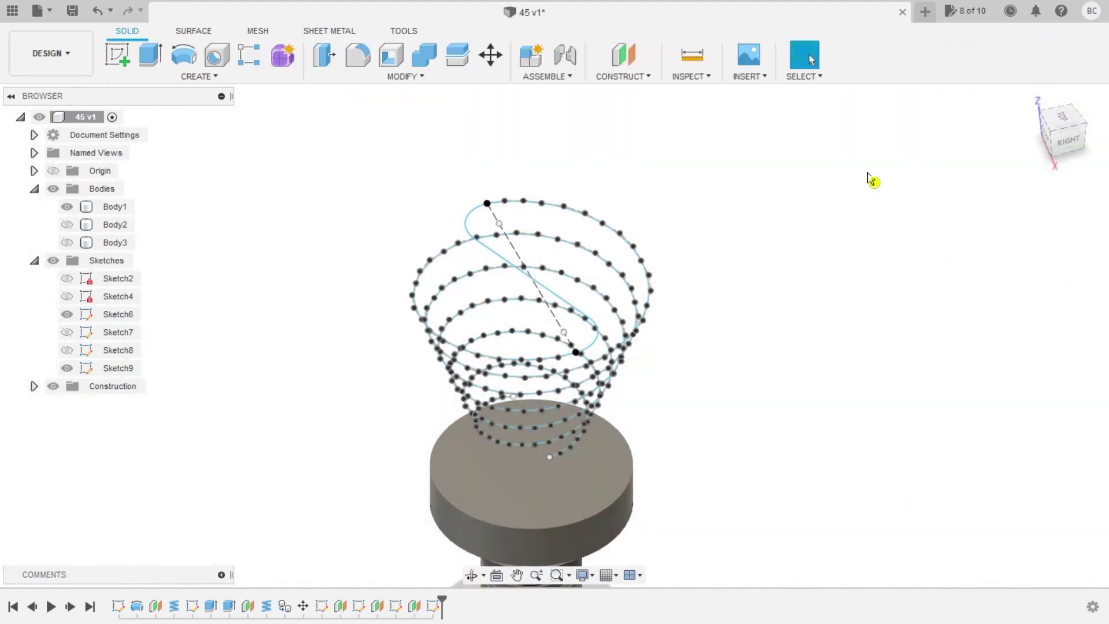
pyautogui.keyDown('shift'); pyautogui.moveTo(745, 367); pyautogui.dragTo(705, 349, button='middle'); pyautogui.keyUp('shift')
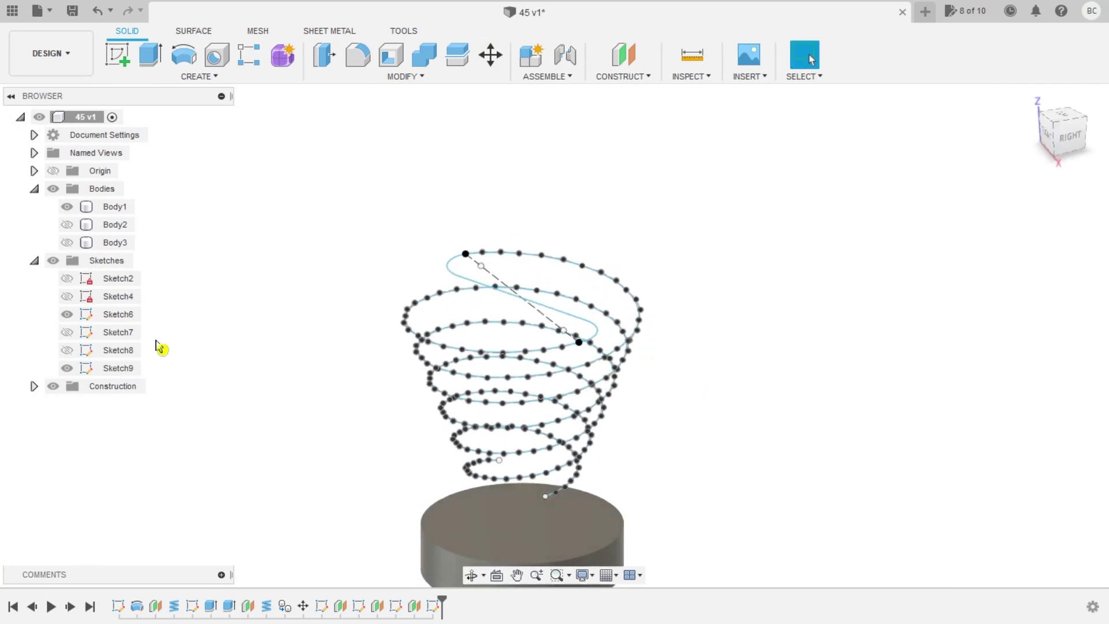
pyautogui.click(67, 350)
pyautogui.click(68, 333)
pyautogui.moveTo(246, 396)
pyautogui.keyDown('shift'); pyautogui.mouseDown(button='middle')
pyautogui.moveTo(257, 455)
pyautogui.moveTo(379, 381)
pyautogui.mouseUp(button='middle'); pyautogui.keyUp('shift')
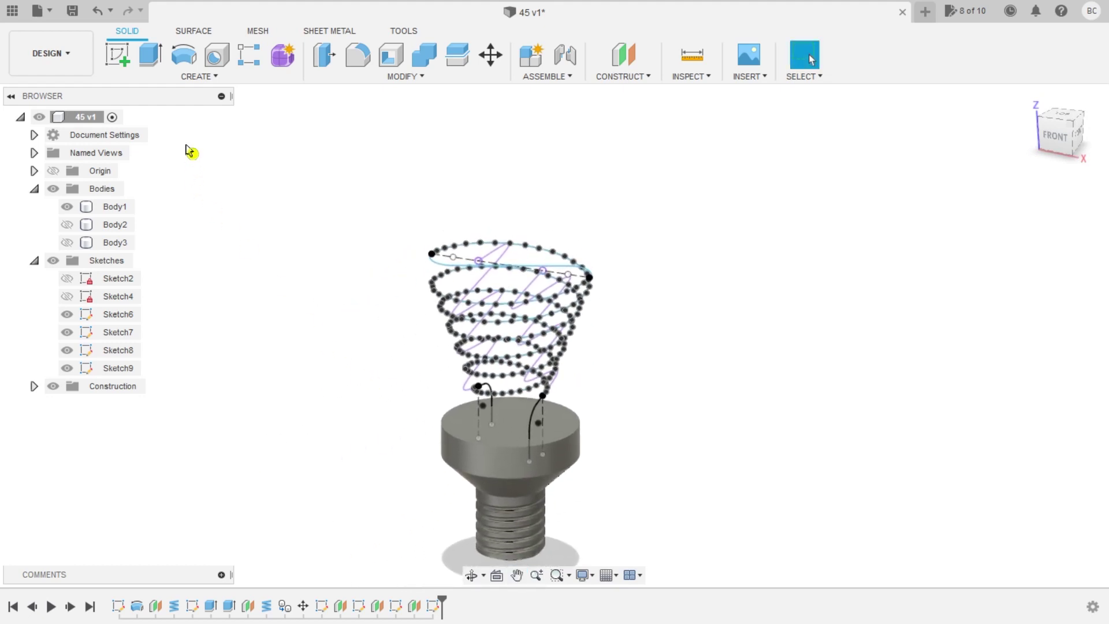
pyautogui.click(214, 77)
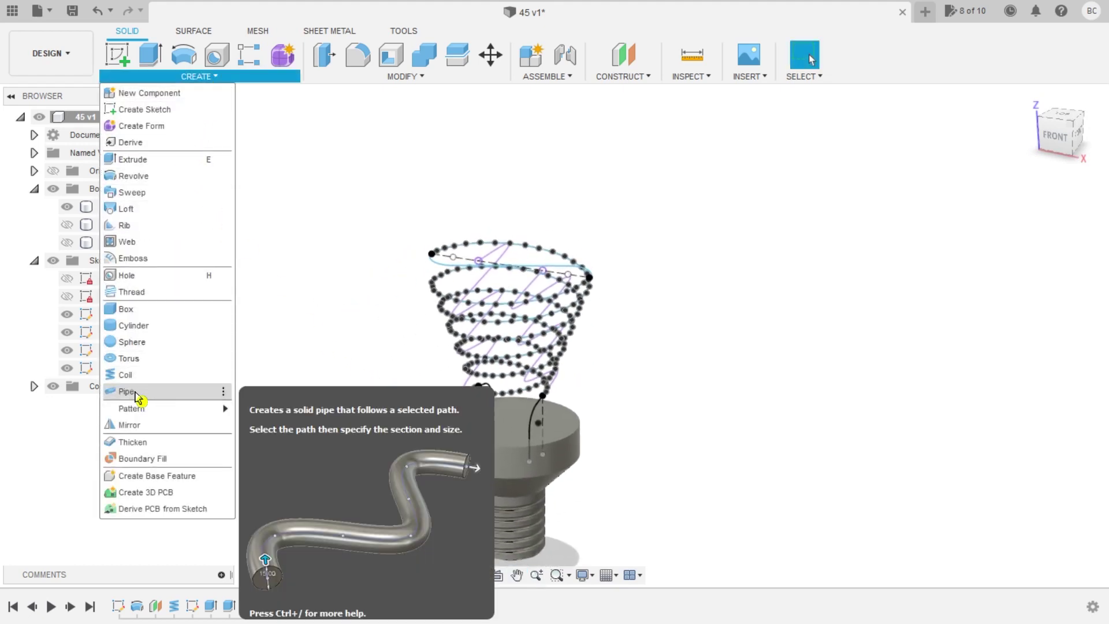
# Step: Start a pipe whose path runs along the first wire leg and the whole spiral
pyautogui.click(137, 398)
pyautogui.scroll(2, 349, 436)
pyautogui.scroll(2, 372, 433)
pyautogui.keyDown('shift'); pyautogui.moveTo(371, 433); pyautogui.dragTo(435, 416, button='middle'); pyautogui.keyUp('shift')
pyautogui.click(442, 406)
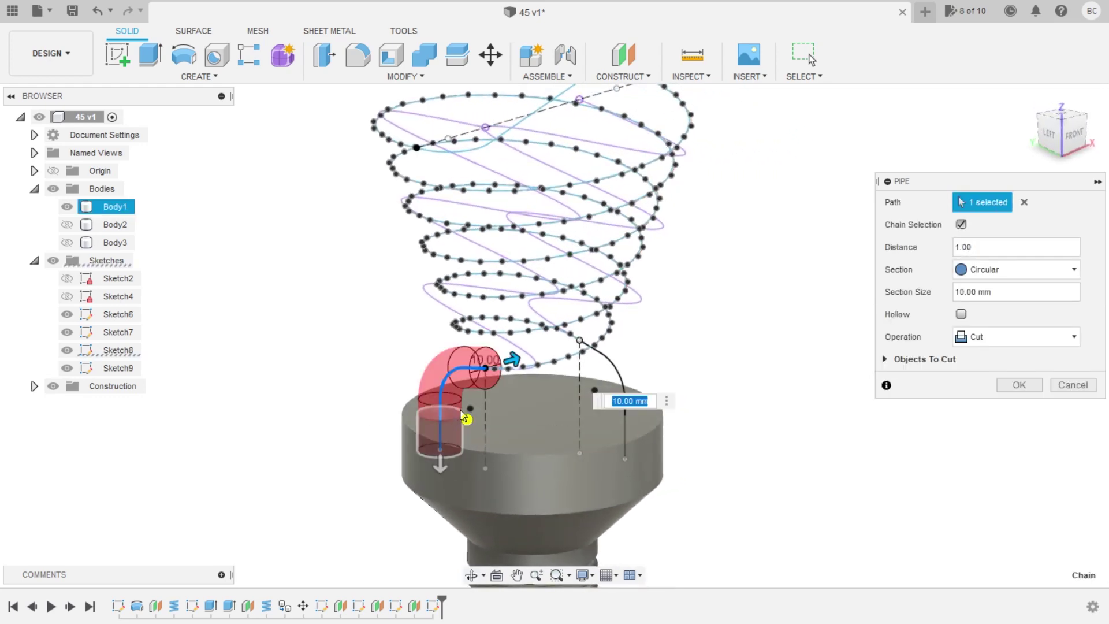
pyautogui.click(549, 366)
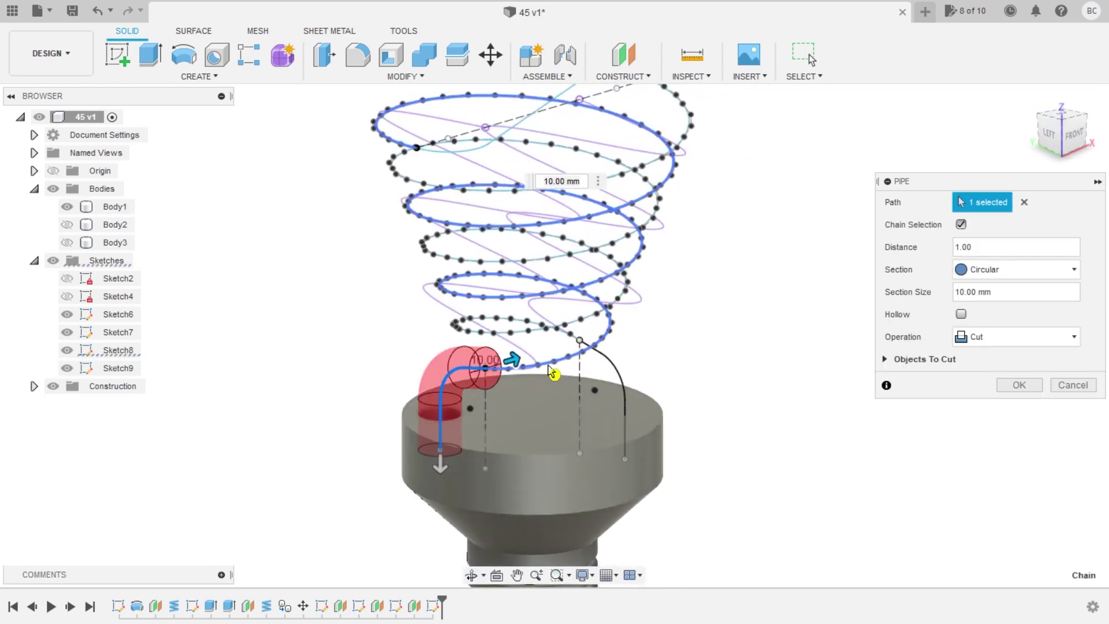
# Step: Add the top S-curve and the second leg into the base to the pipe path
pyautogui.moveTo(519, 294)
pyautogui.keyDown('shift'); pyautogui.mouseDown(button='middle')
pyautogui.moveTo(508, 159)
pyautogui.moveTo(521, 246)
pyautogui.mouseUp(button='middle'); pyautogui.keyUp('shift')
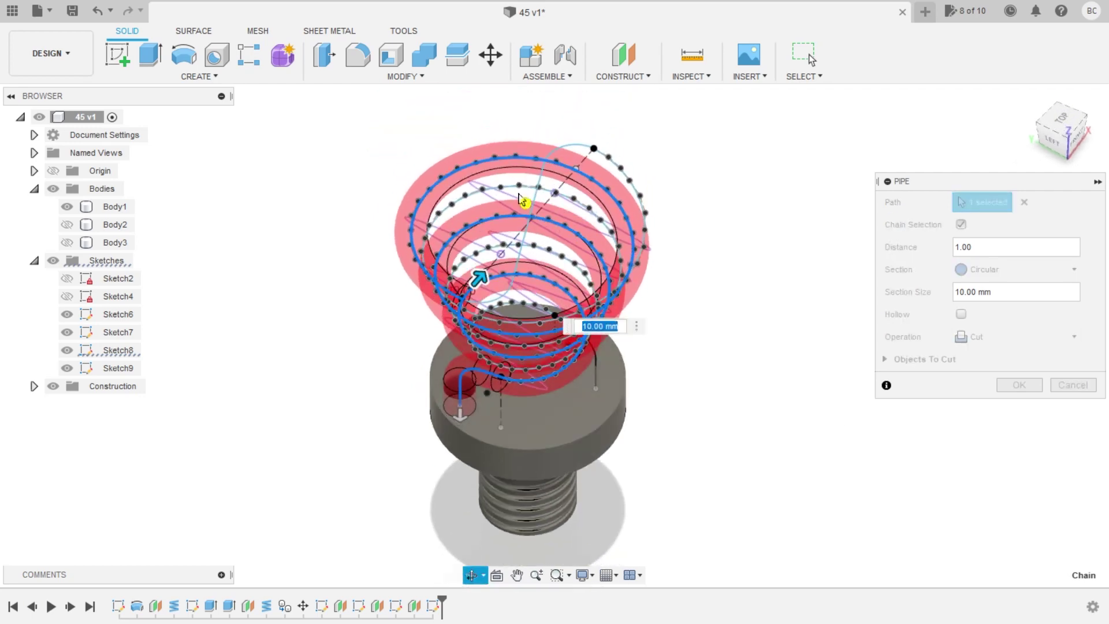
pyautogui.click(521, 244)
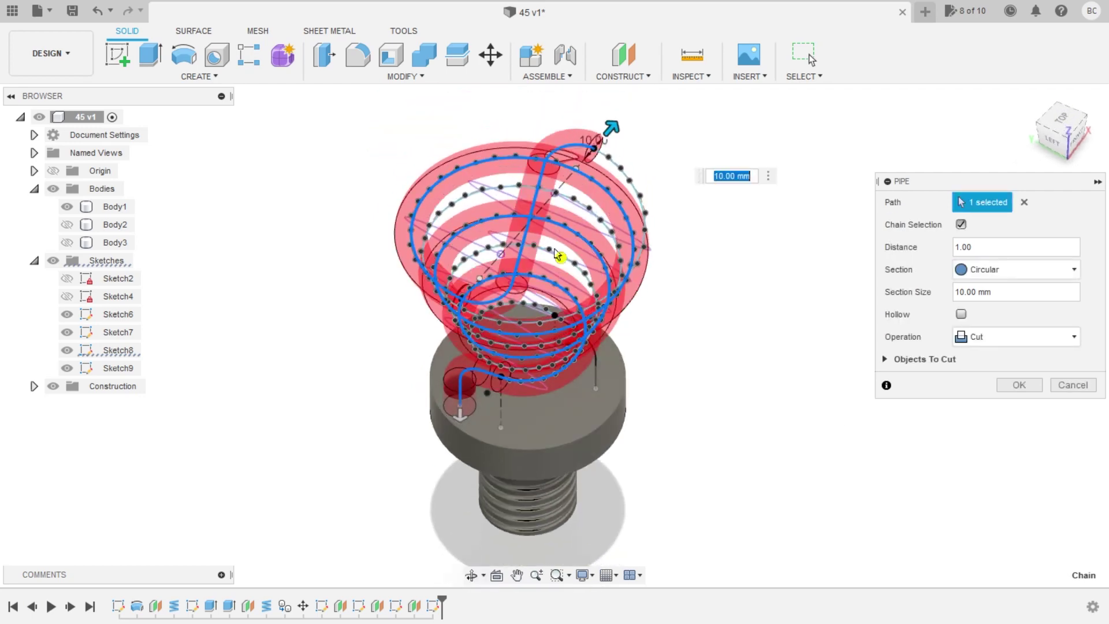
pyautogui.moveTo(656, 179)
pyautogui.keyDown('shift'); pyautogui.mouseDown(button='middle')
pyautogui.moveTo(775, 310)
pyautogui.moveTo(757, 287)
pyautogui.mouseUp(button='middle'); pyautogui.keyUp('shift')
pyautogui.moveTo(706, 339)
pyautogui.keyDown('shift'); pyautogui.mouseDown(button='middle')
pyautogui.moveTo(668, 321)
pyautogui.moveTo(538, 344)
pyautogui.mouseUp(button='middle'); pyautogui.keyUp('shift')
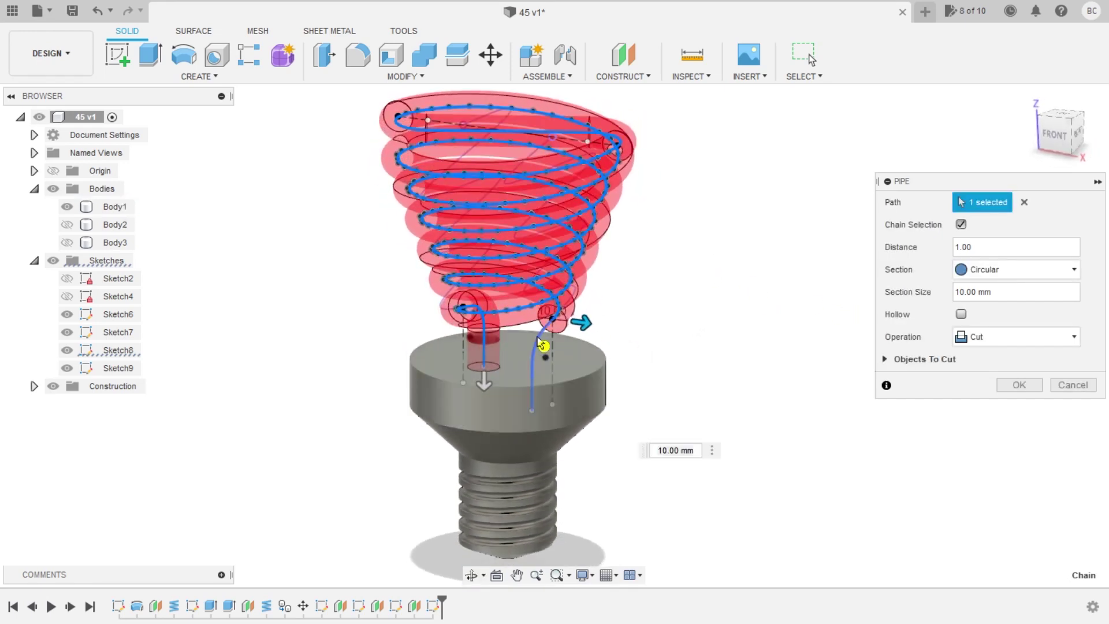
pyautogui.click(540, 345)
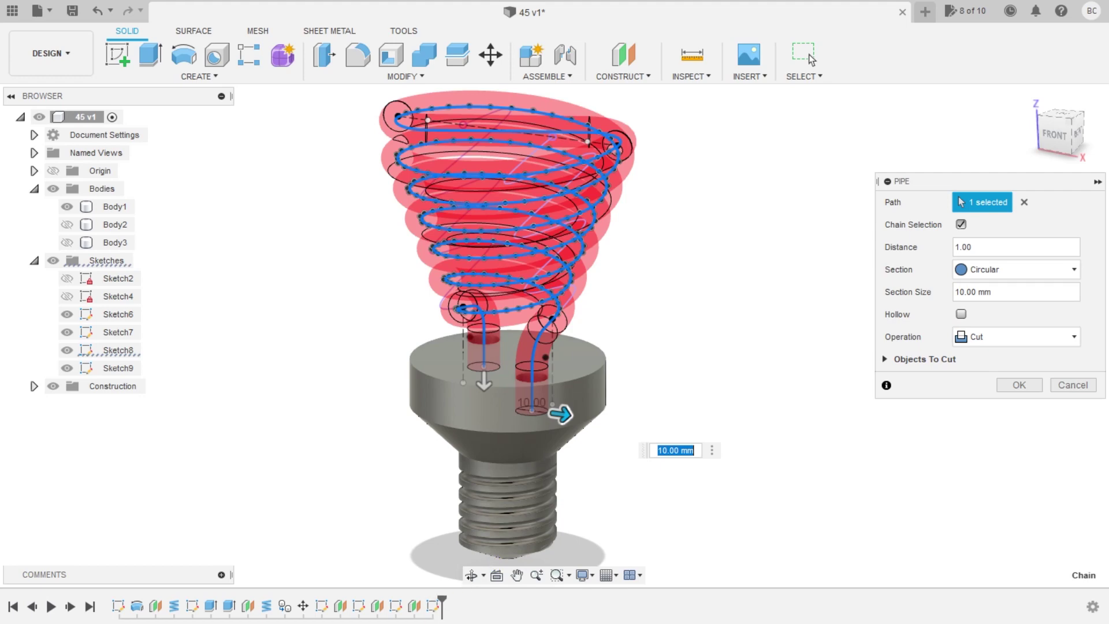
pyautogui.scroll(-3, 488, 440)
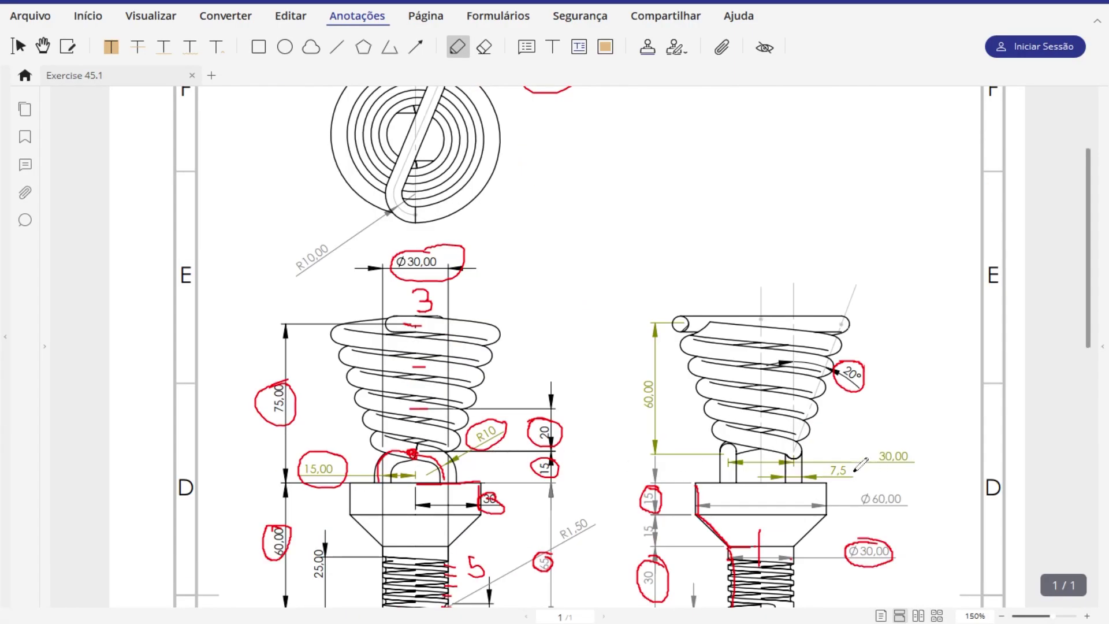
pyautogui.moveTo(850, 472); pyautogui.dragTo(828, 468)
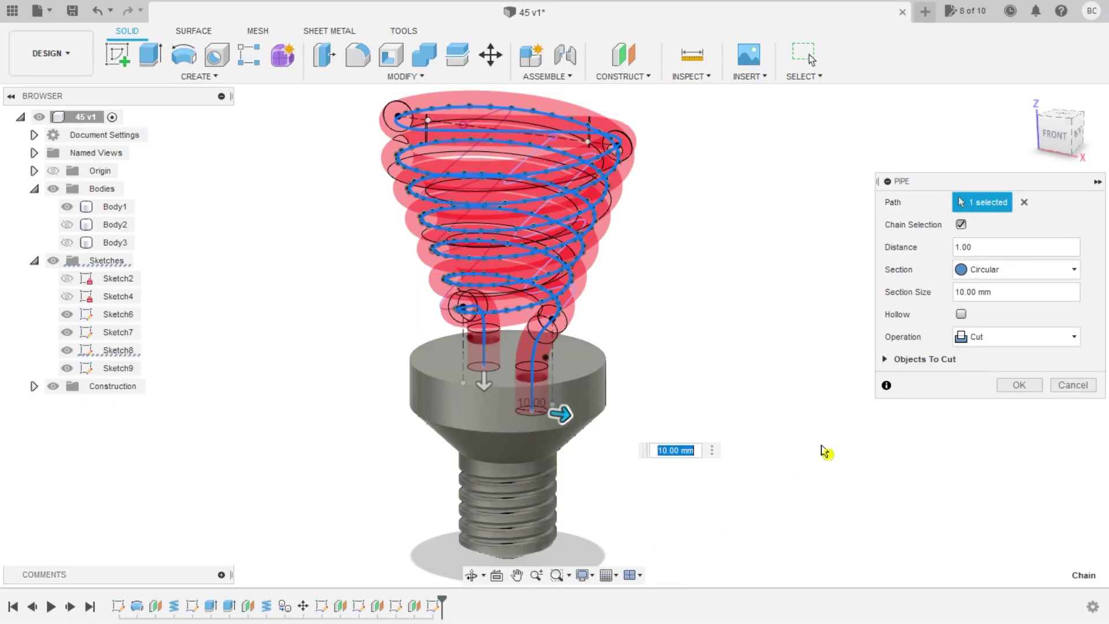
# Step: Set the pipe section size to 7.5 mm with the Join operation and confirm it
pyautogui.moveTo(996, 291); pyautogui.dragTo(923, 298)
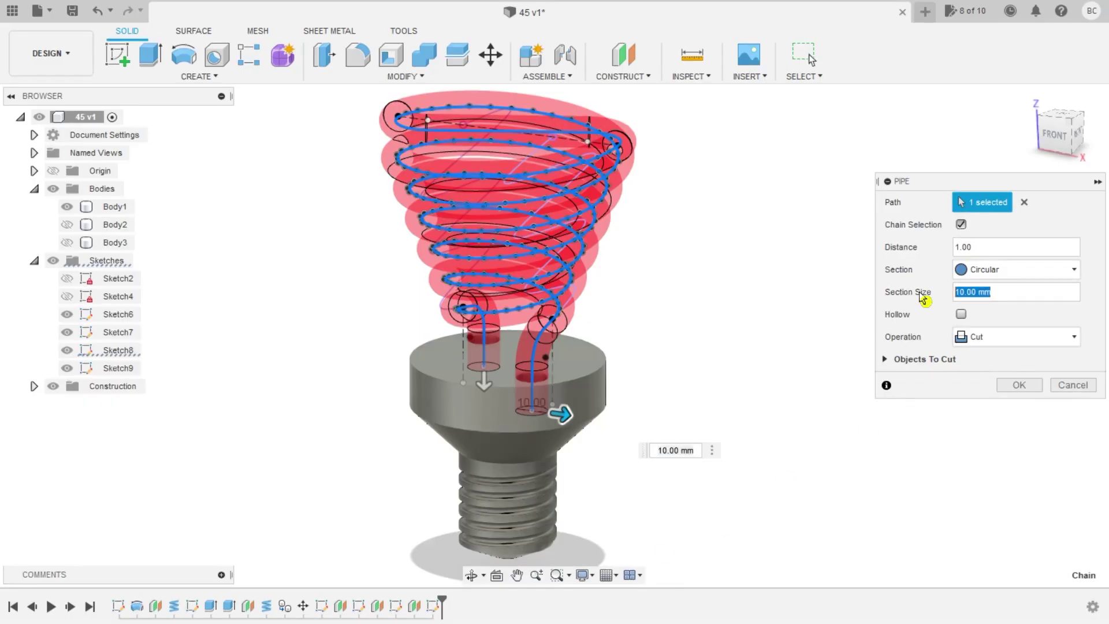
pyautogui.write('7,5')
pyautogui.click(1030, 345)
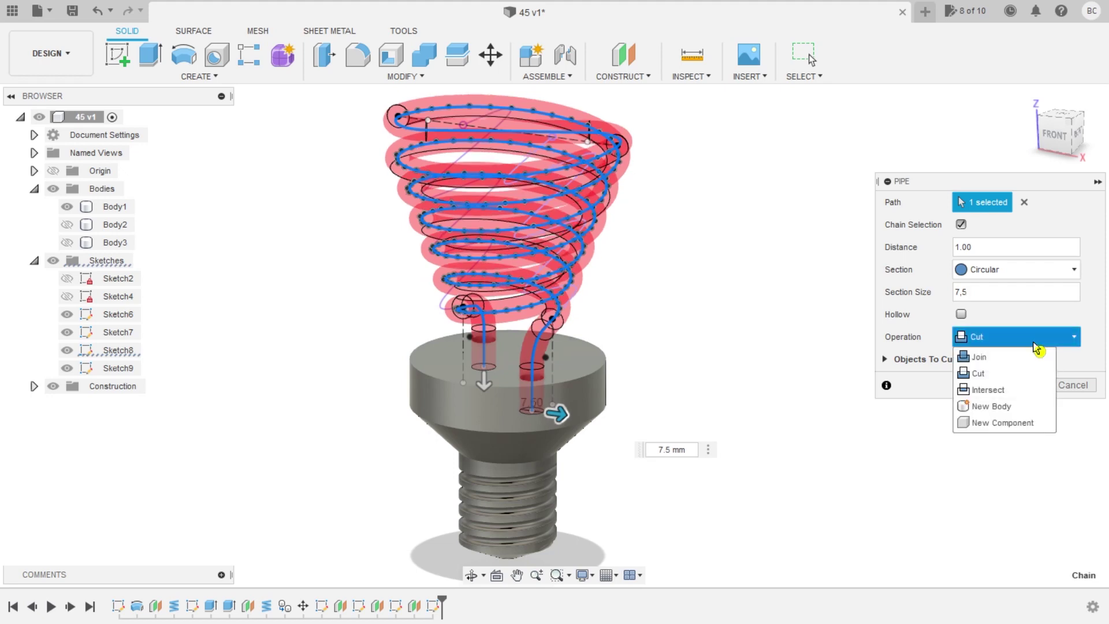
pyautogui.click(986, 365)
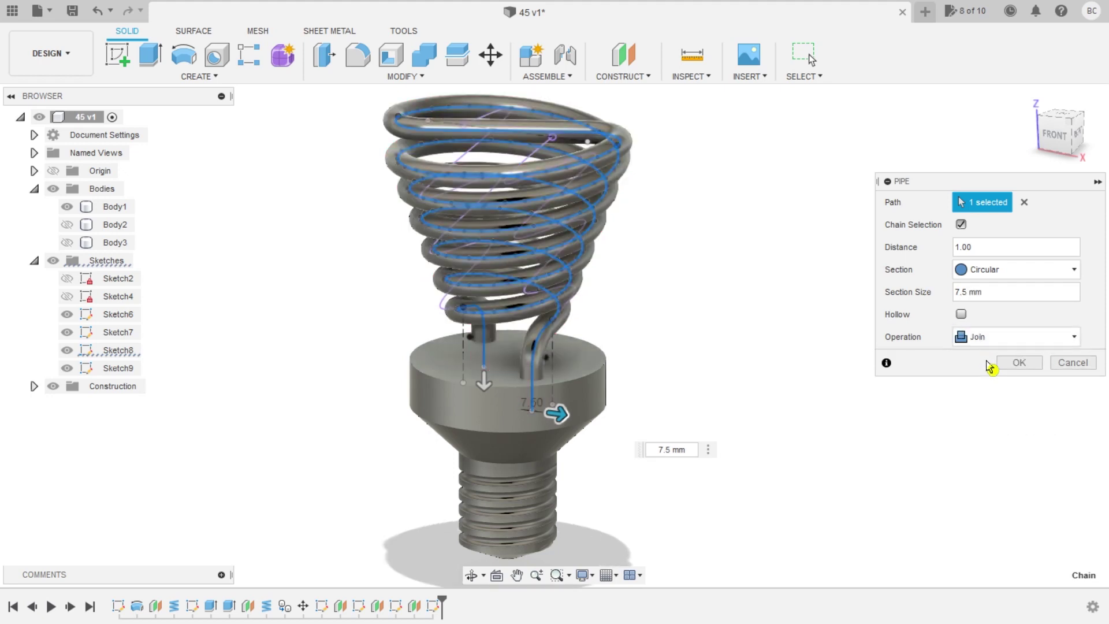
pyautogui.click(1023, 364)
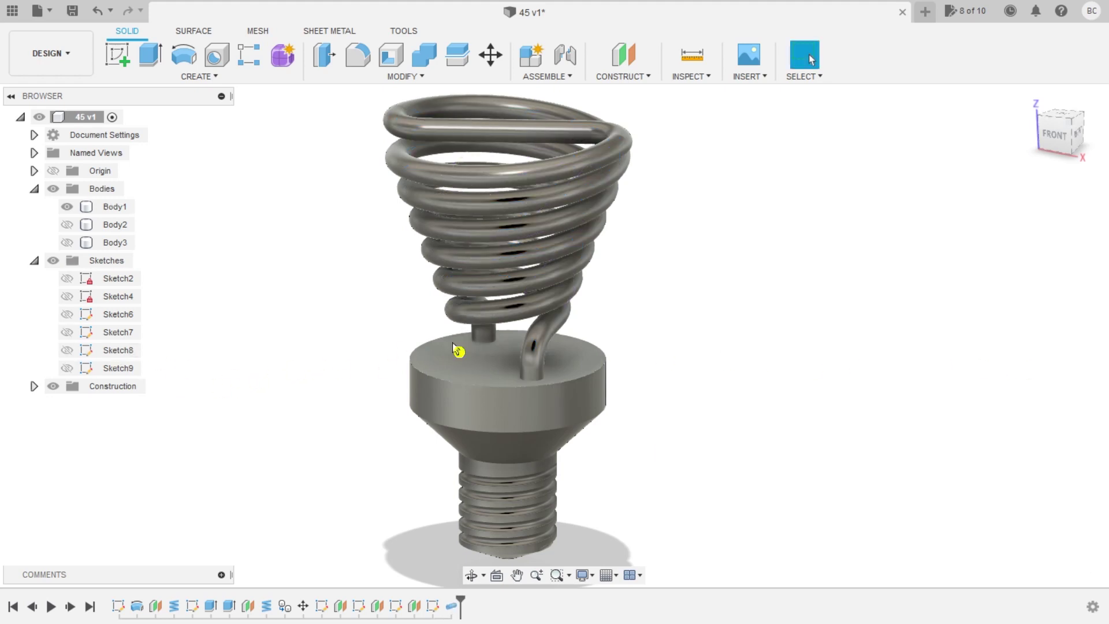
pyautogui.moveTo(745, 295)
pyautogui.keyDown('shift'); pyautogui.mouseDown(button='middle')
pyautogui.moveTo(548, 341)
pyautogui.moveTo(341, 275)
pyautogui.moveTo(167, 319)
pyautogui.mouseUp(button='middle'); pyautogui.keyUp('shift')
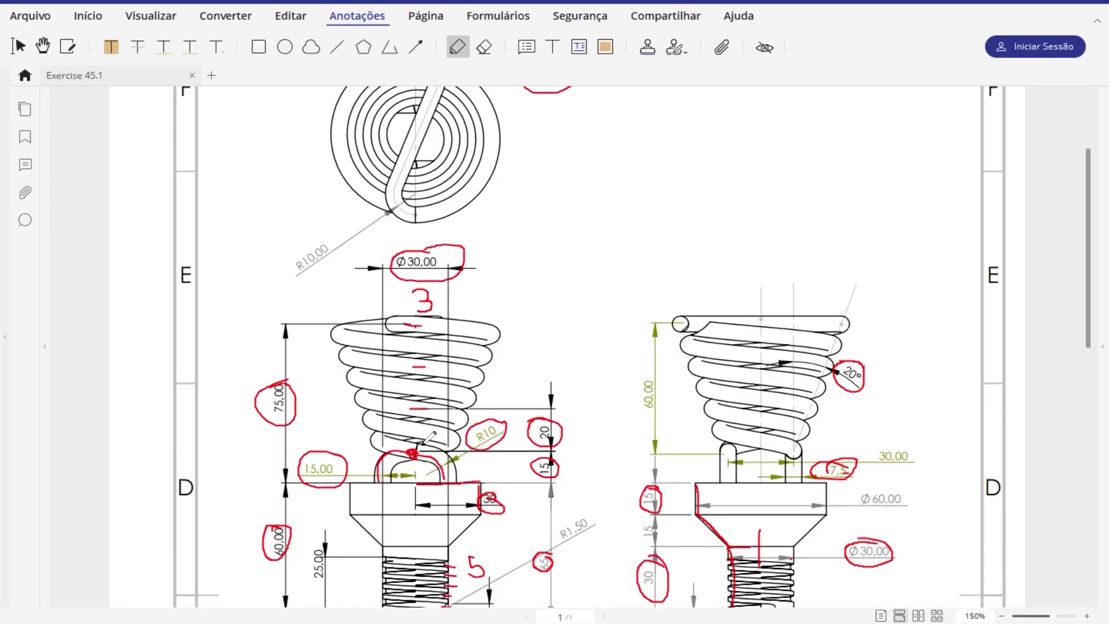
pyautogui.scroll(-2, 424, 384)
pyautogui.scroll(-5, 701, 430)
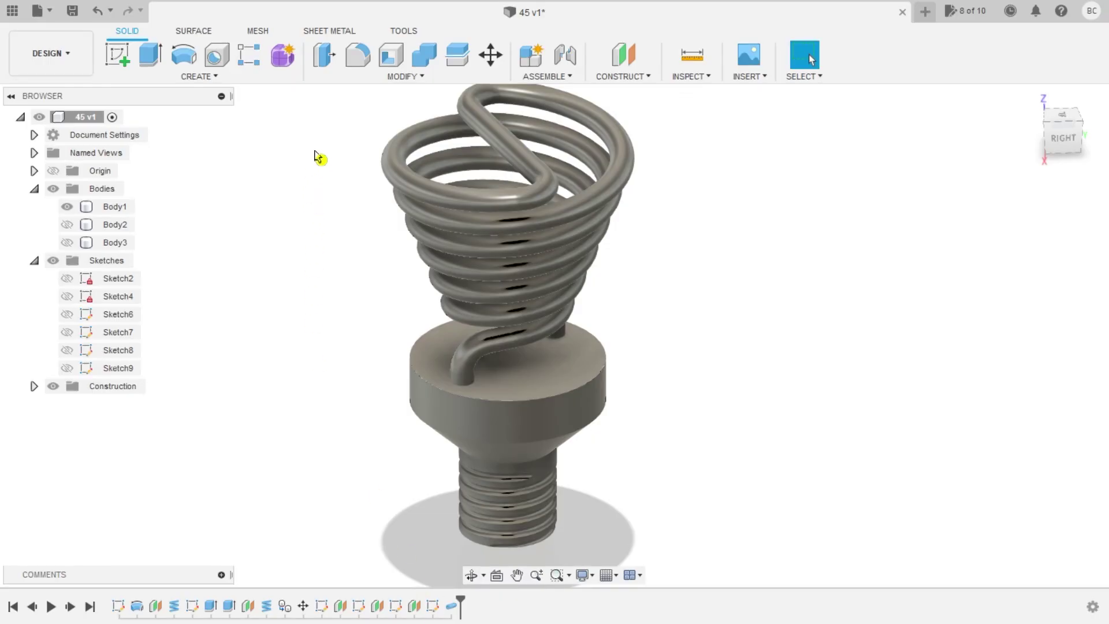
pyautogui.click(357, 55)
# Step: Fillet the disc's top and bottom rims and the cone's bottom edge at 3 mm
pyautogui.click(570, 398)
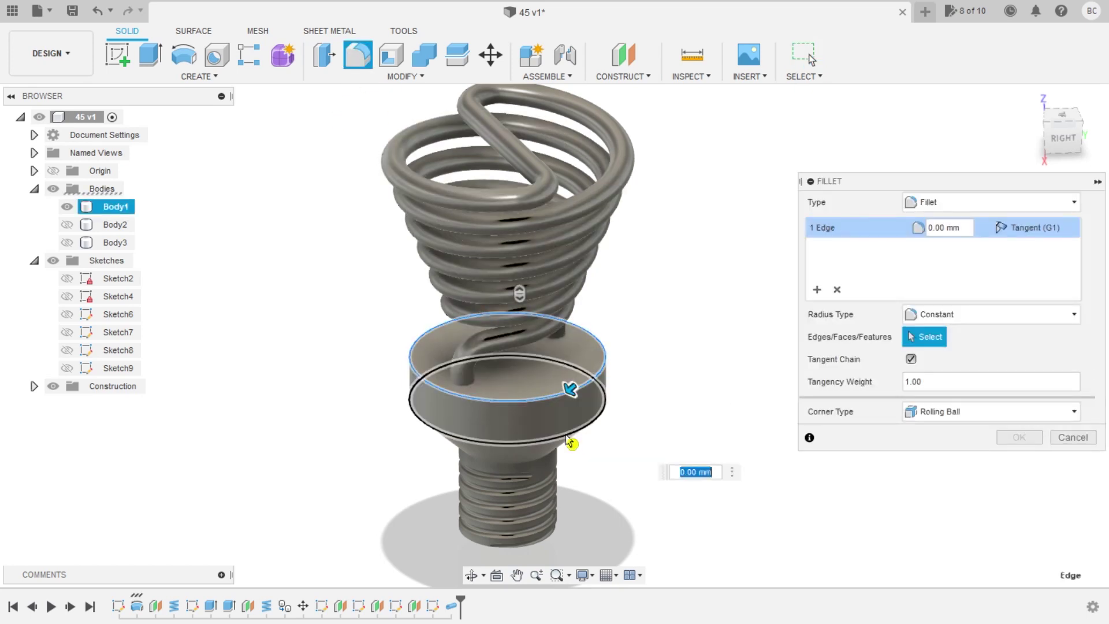
pyautogui.click(570, 440)
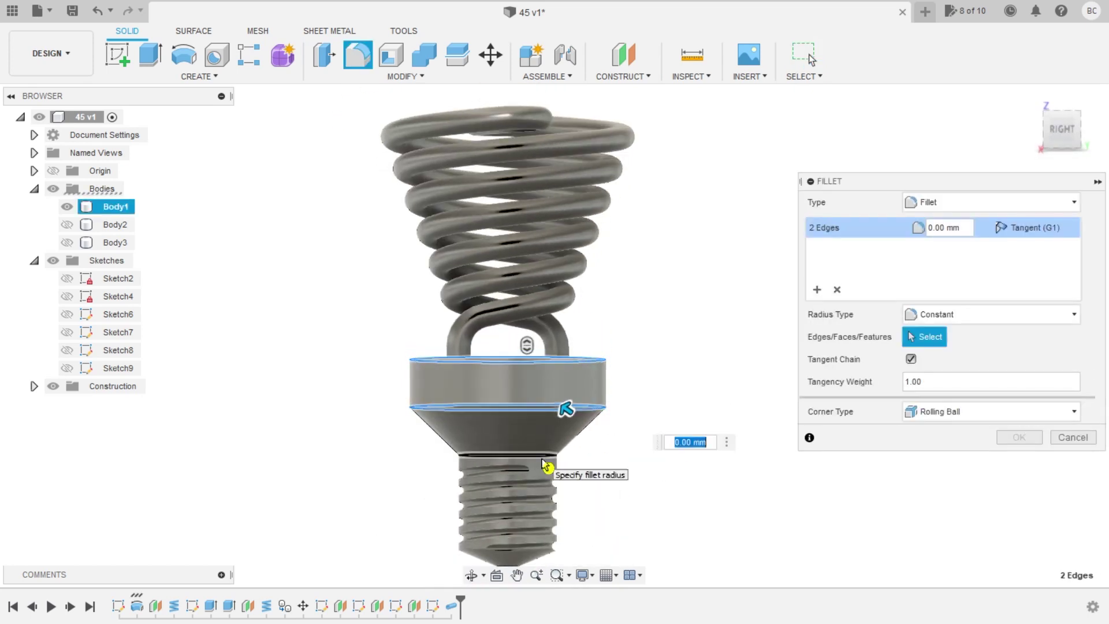
pyautogui.click(543, 459)
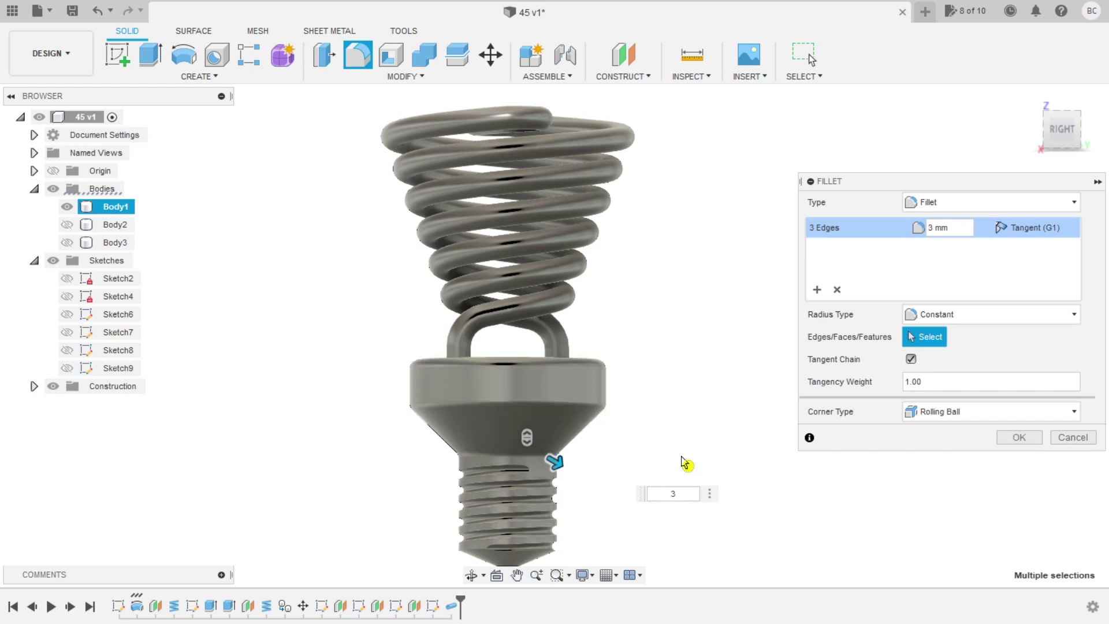
pyautogui.click(1018, 437)
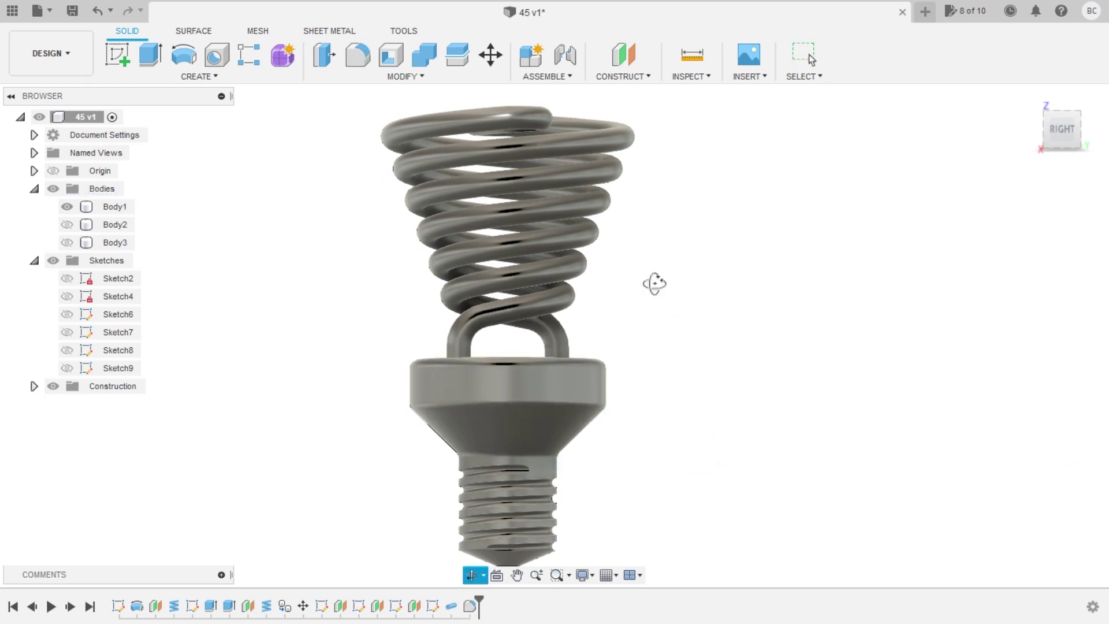
pyautogui.keyDown('shift'); pyautogui.moveTo(659, 293); pyautogui.dragTo(712, 298, button='middle'); pyautogui.keyUp('shift')
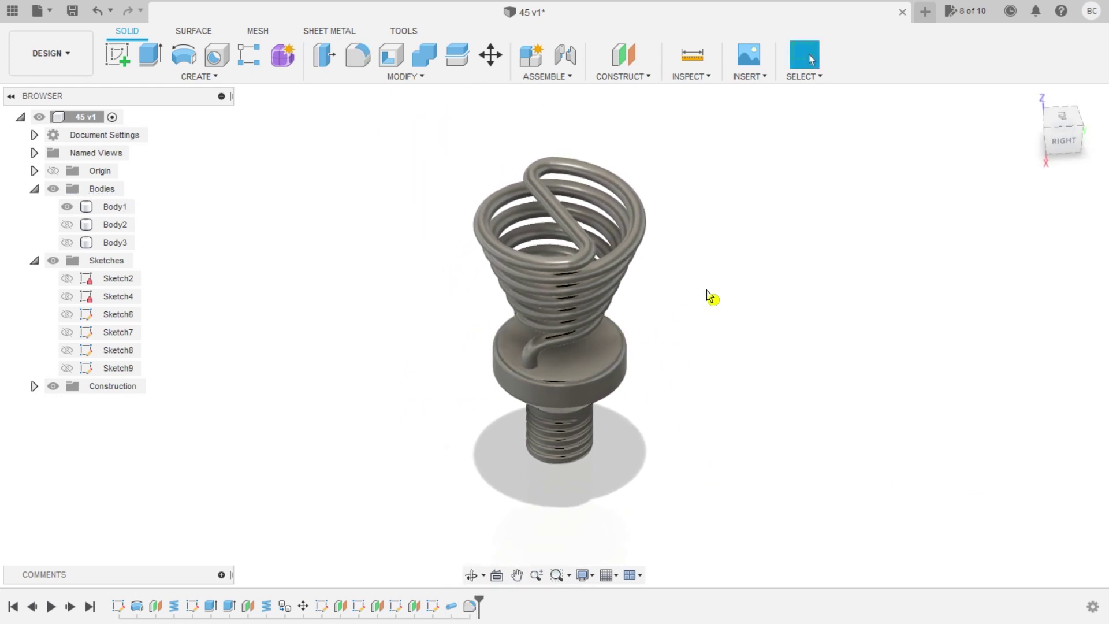